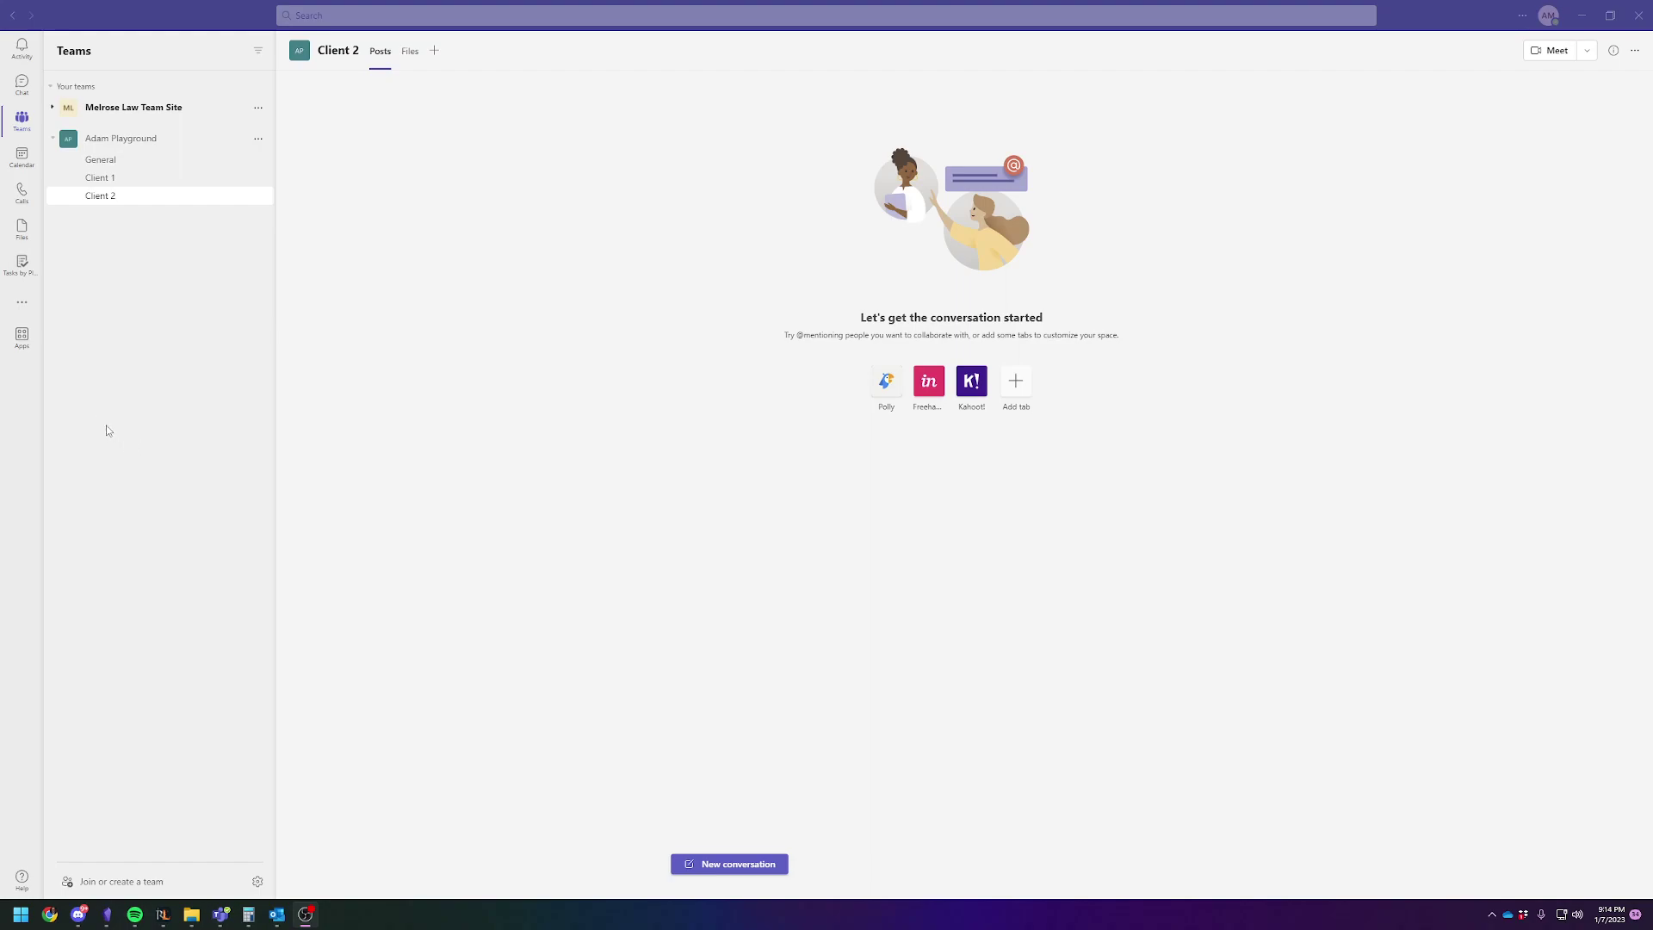
Step: On the General Tasks board, create a task 'Test 1' assigned to yourself, then mark it complete
{"action": "left_click", "coordinate": [136, 161]}
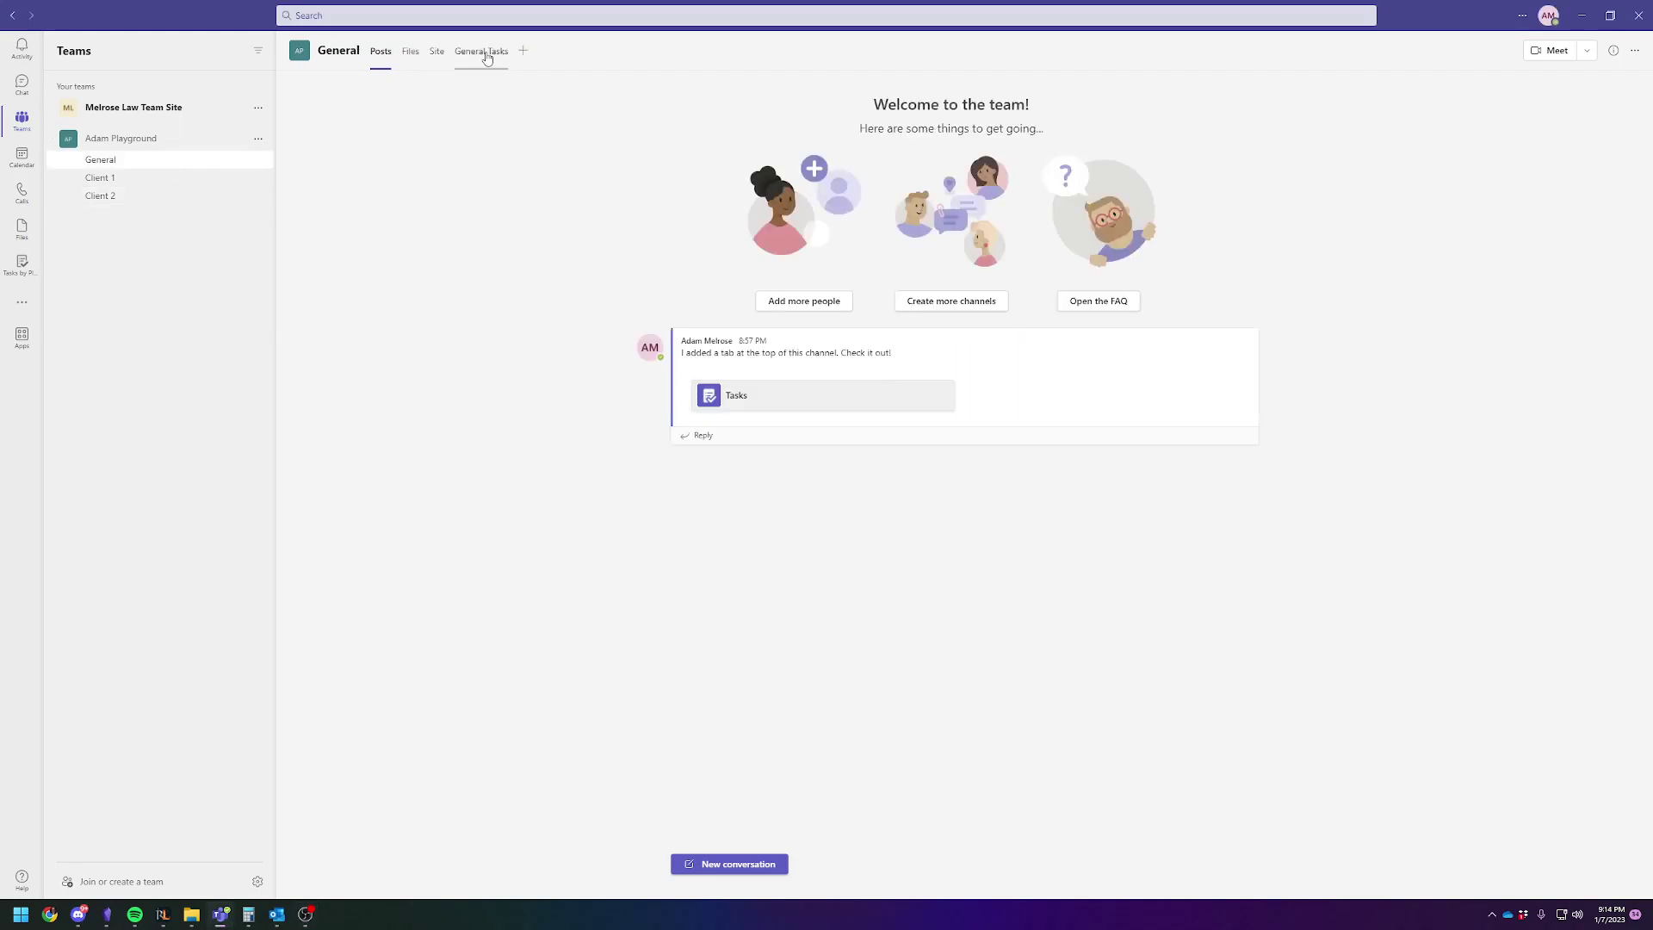
{"action": "left_click", "coordinate": [481, 52]}
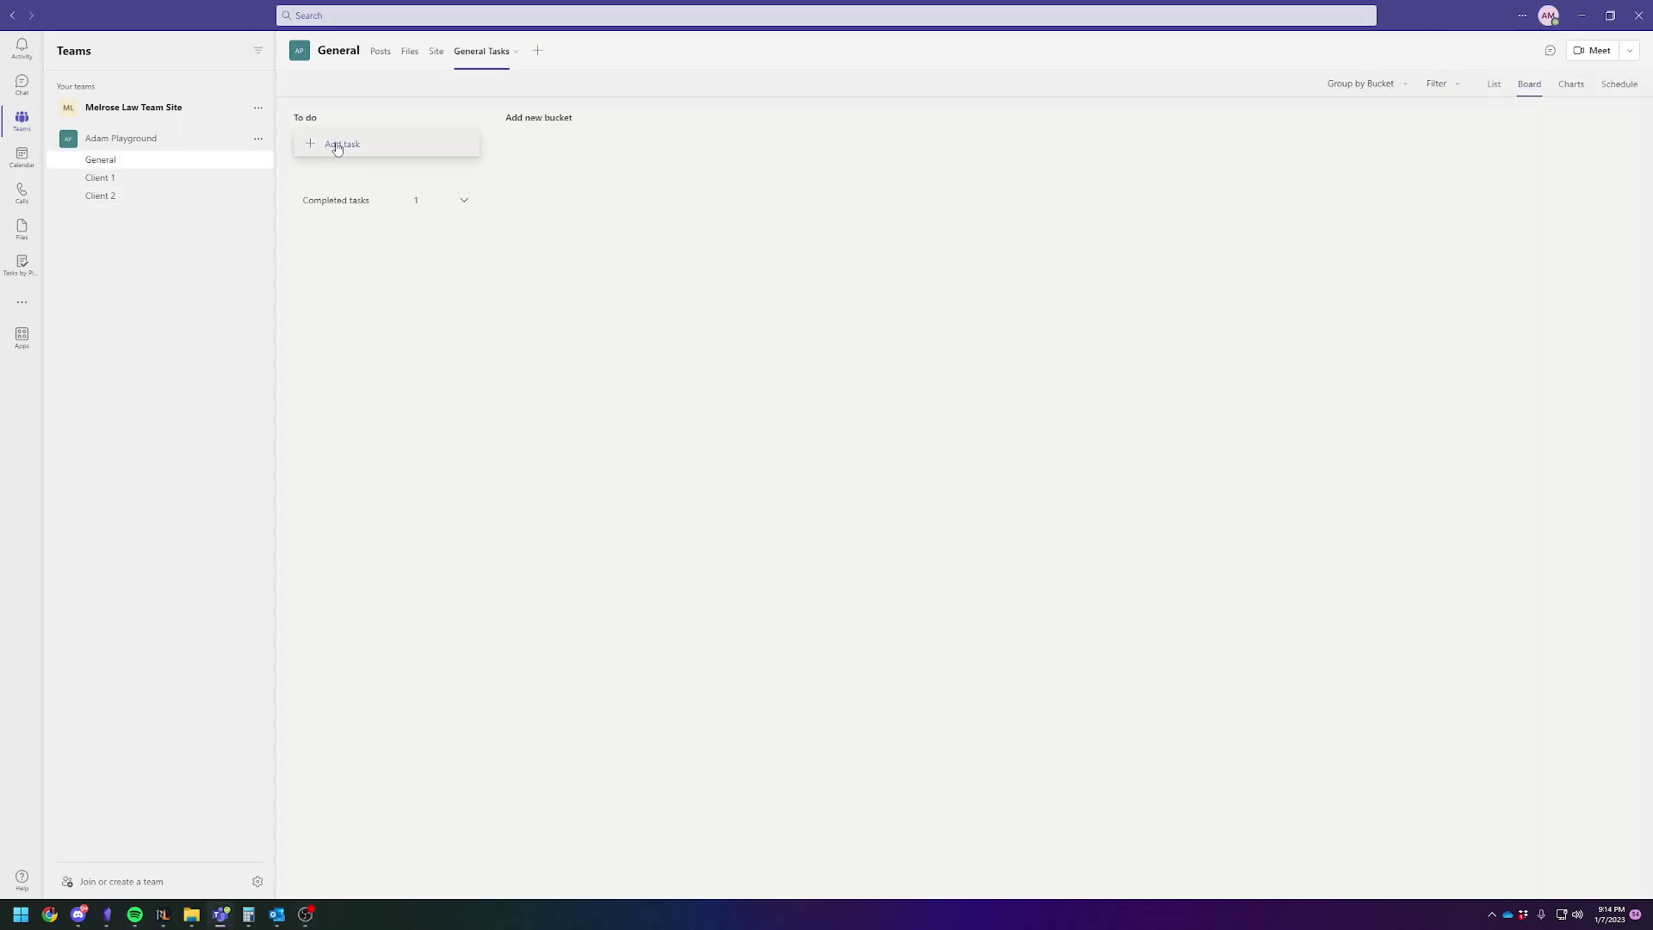
{"action": "left_click", "coordinate": [334, 148]}
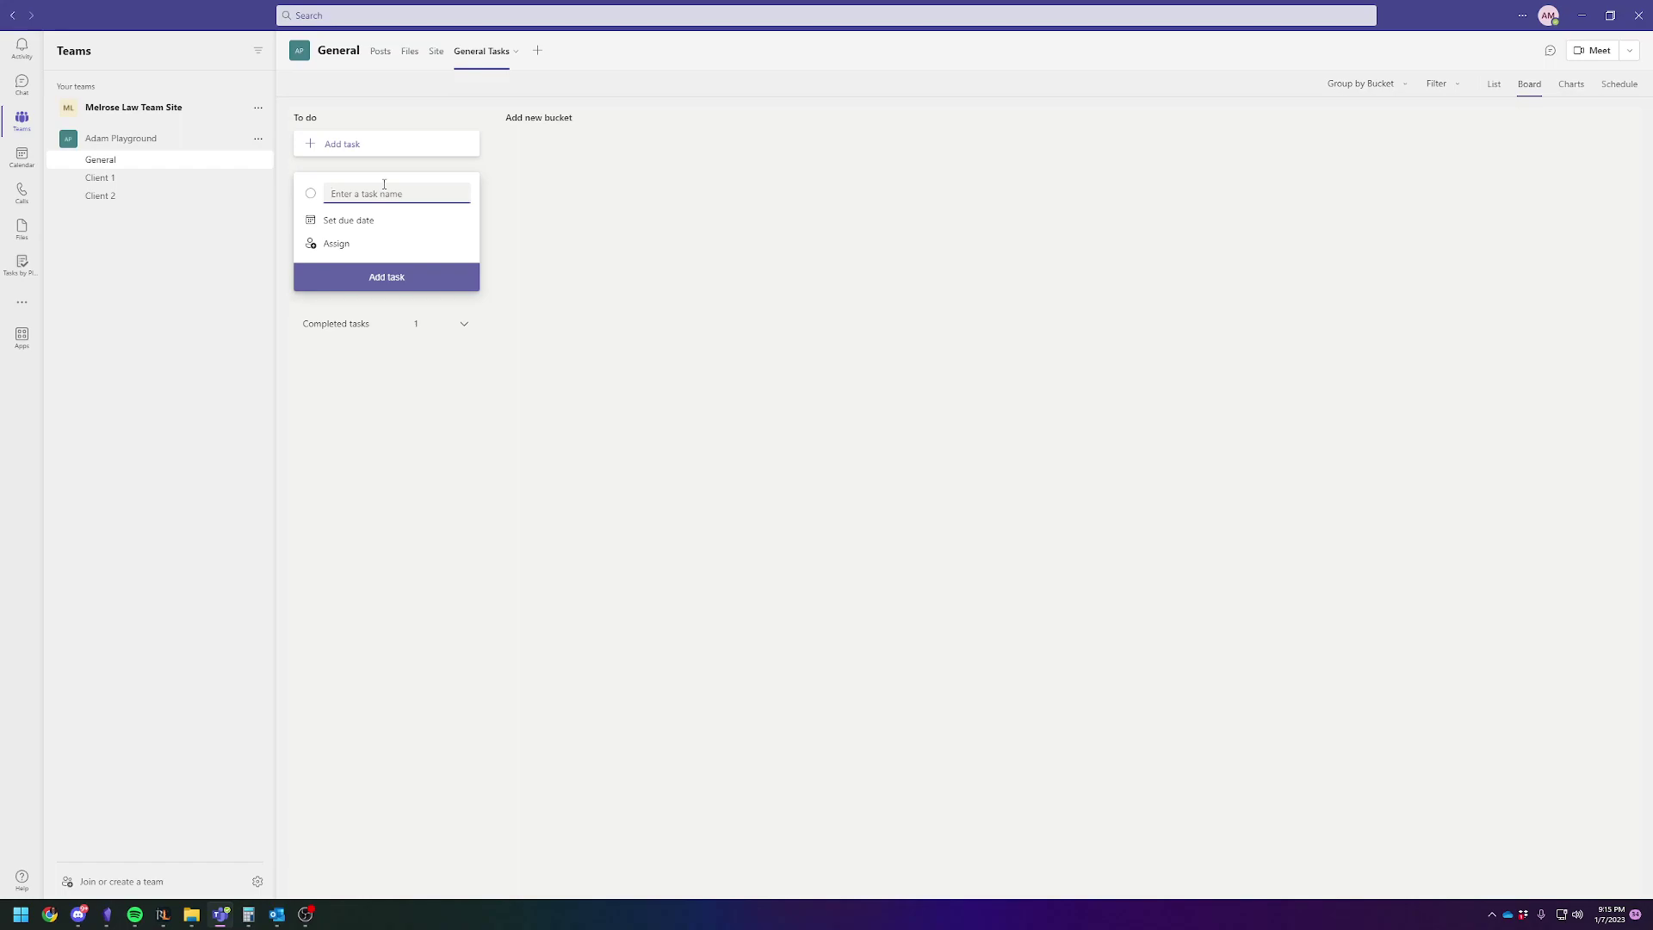
{"action": "type", "text": "Test 1"}
{"action": "left_click", "coordinate": [336, 245]}
{"action": "left_click", "coordinate": [379, 320]}
{"action": "left_click", "coordinate": [492, 406]}
{"action": "left_click", "coordinate": [395, 285]}
{"action": "left_click", "coordinate": [589, 579]}
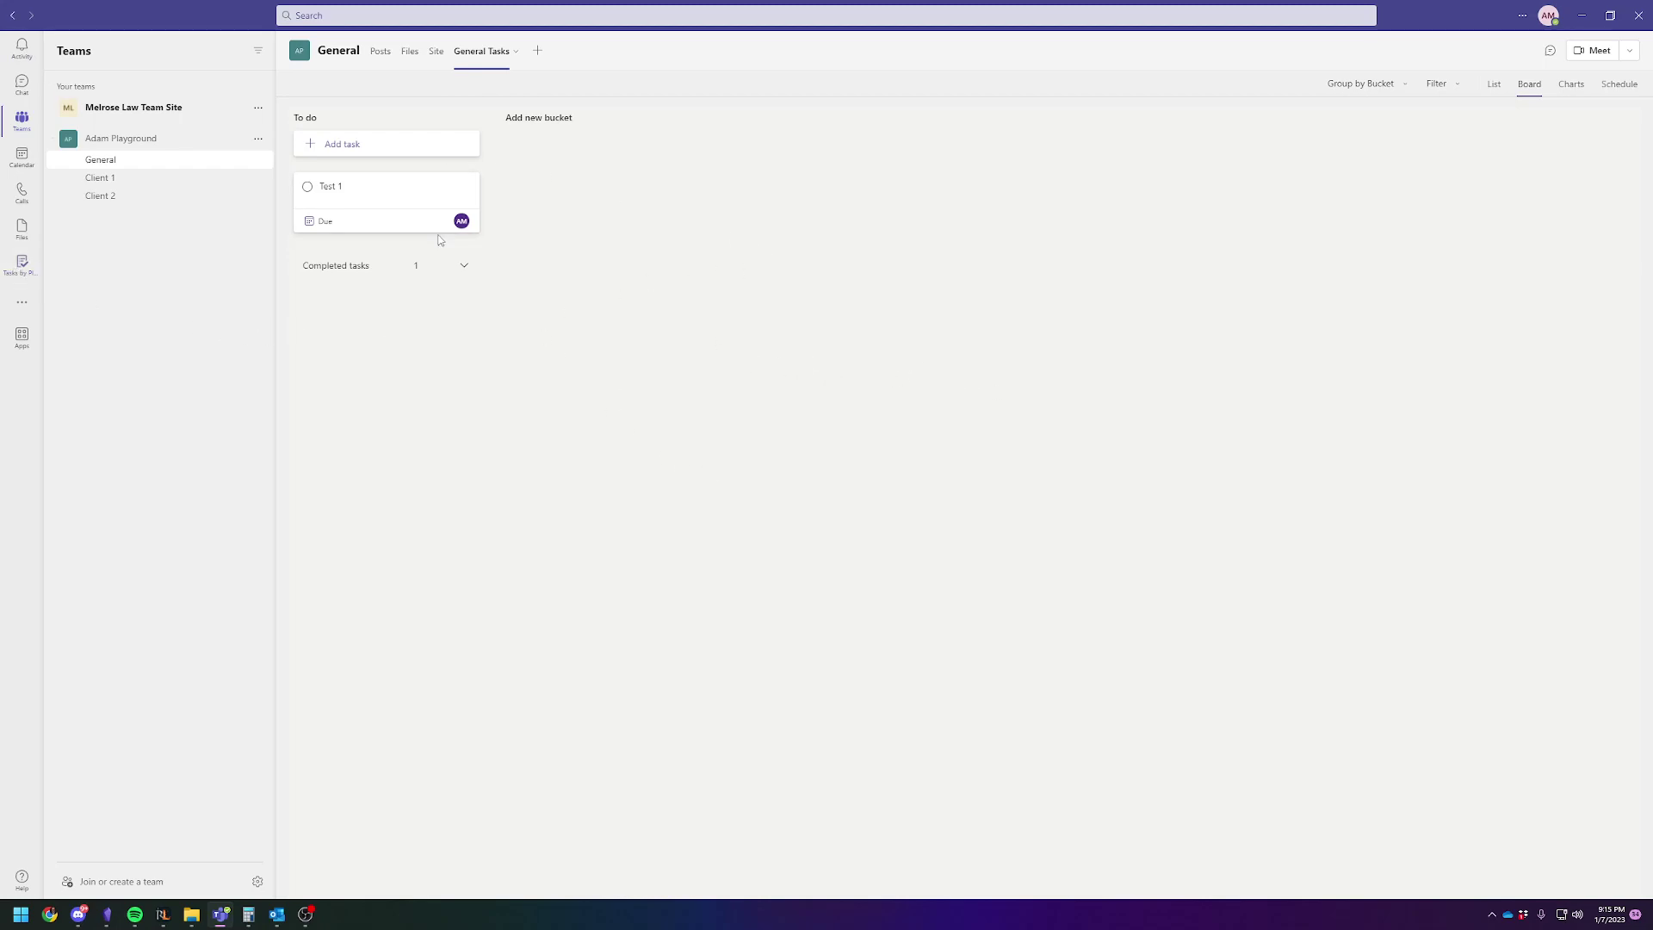
{"action": "left_click", "coordinate": [307, 186]}
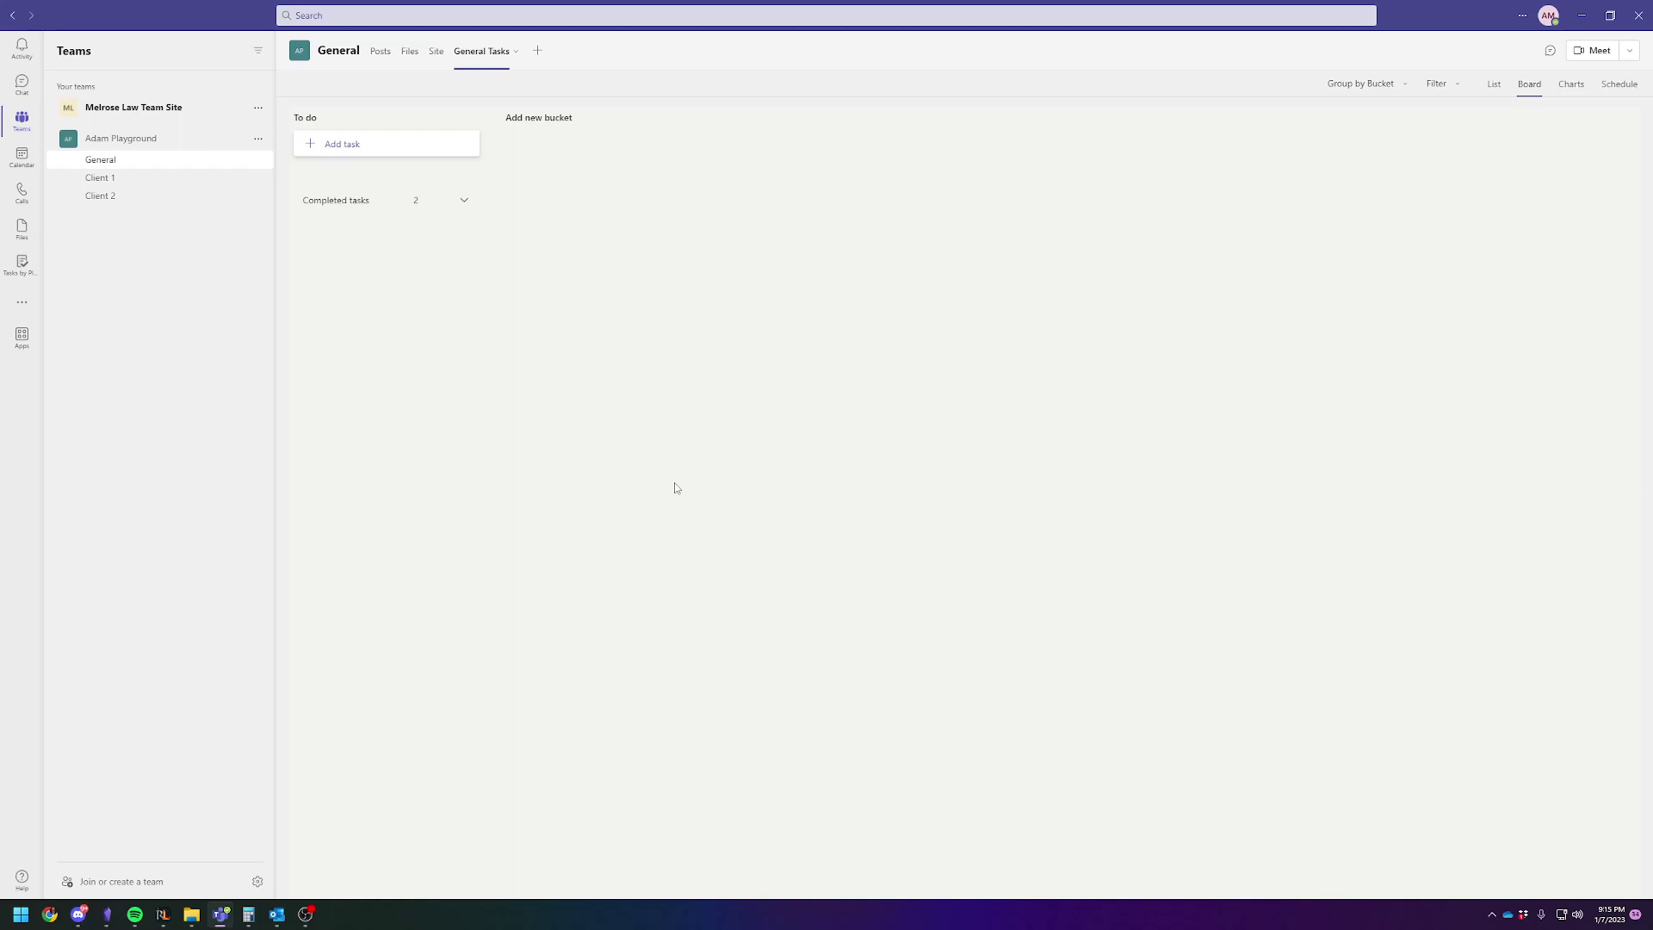
{"action": "left_click", "coordinate": [380, 53]}
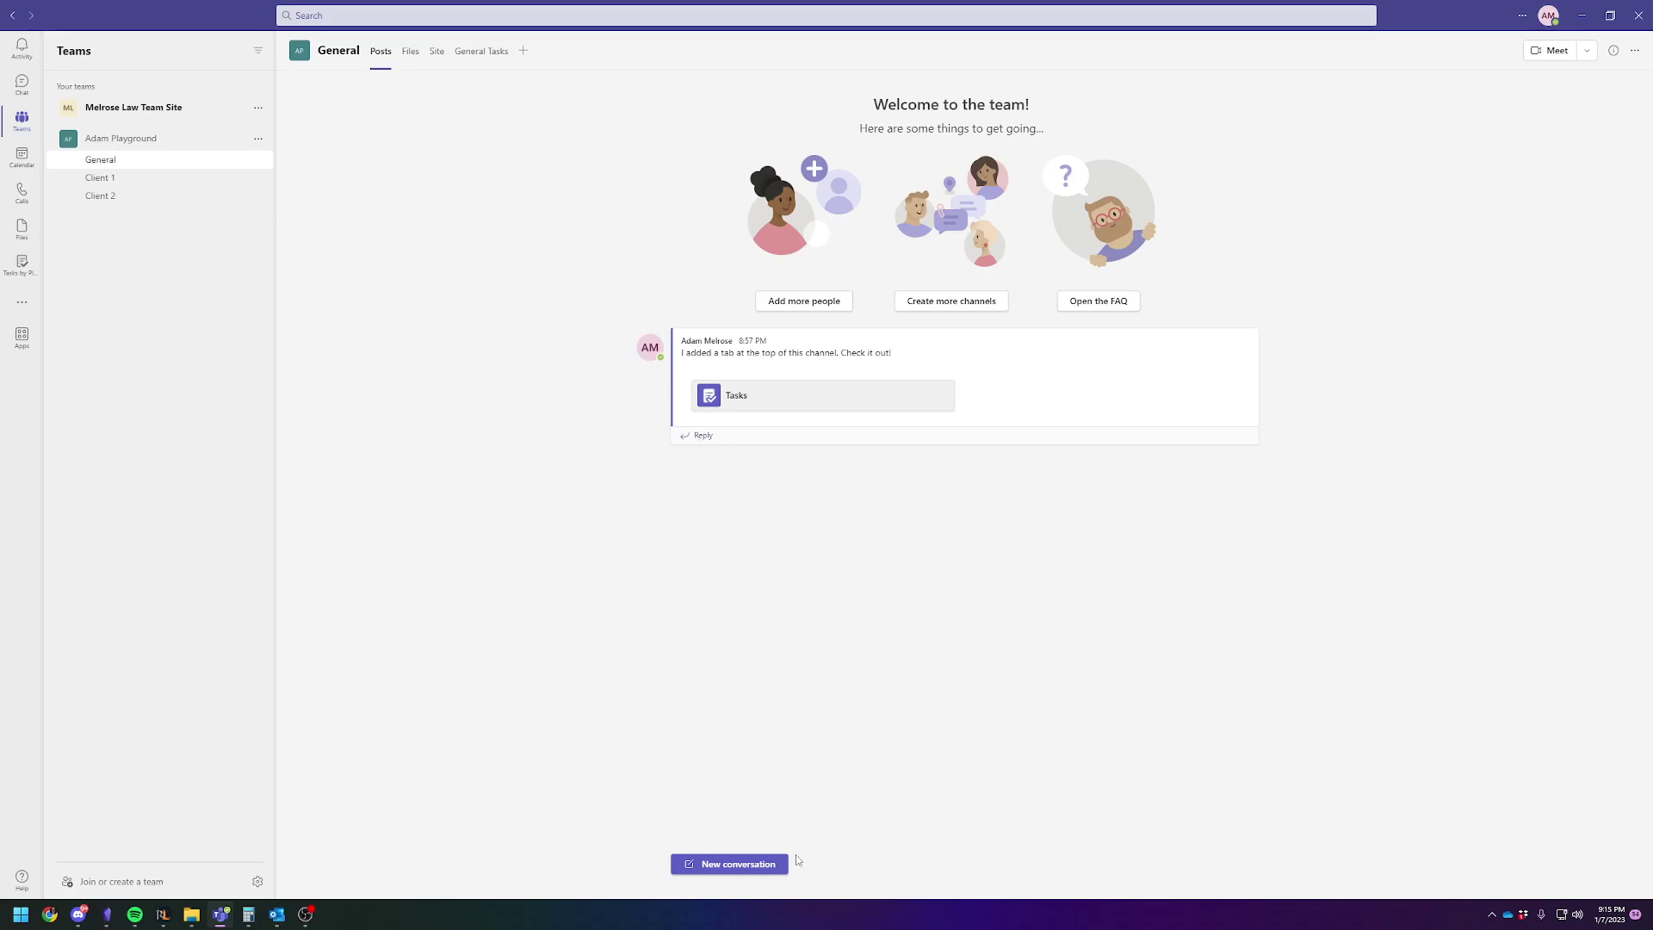
{"action": "left_click", "coordinate": [762, 865]}
{"action": "type", "text": "@adam"}
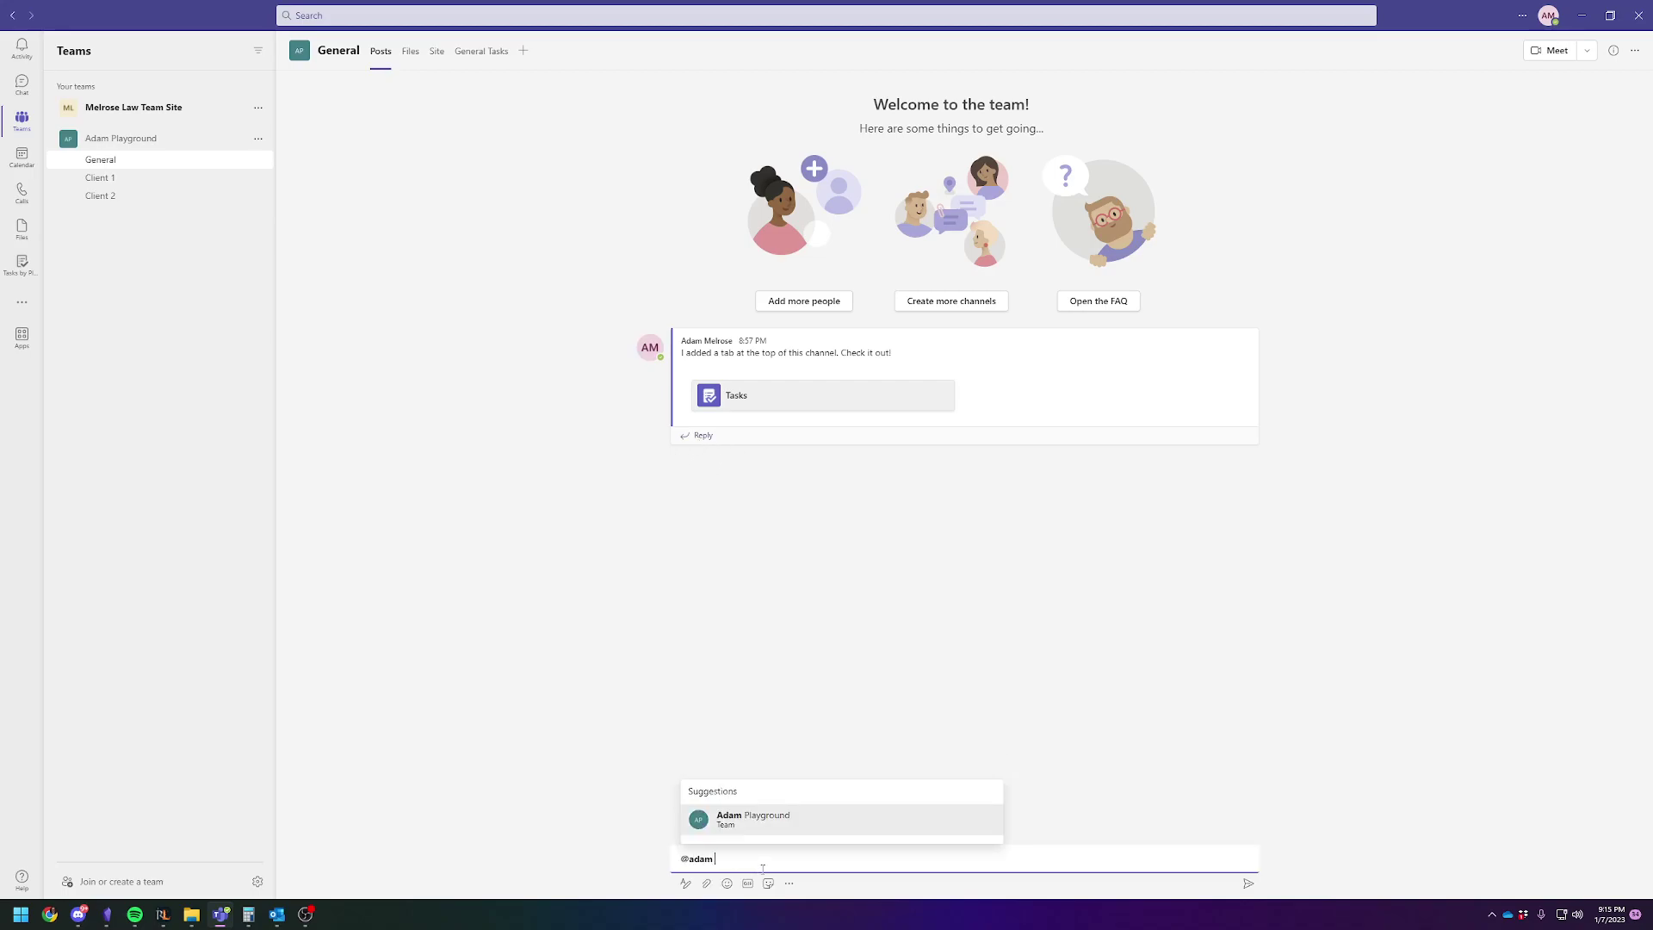
{"action": "type", "text": " it's done"}
{"action": "key", "text": "Return"}
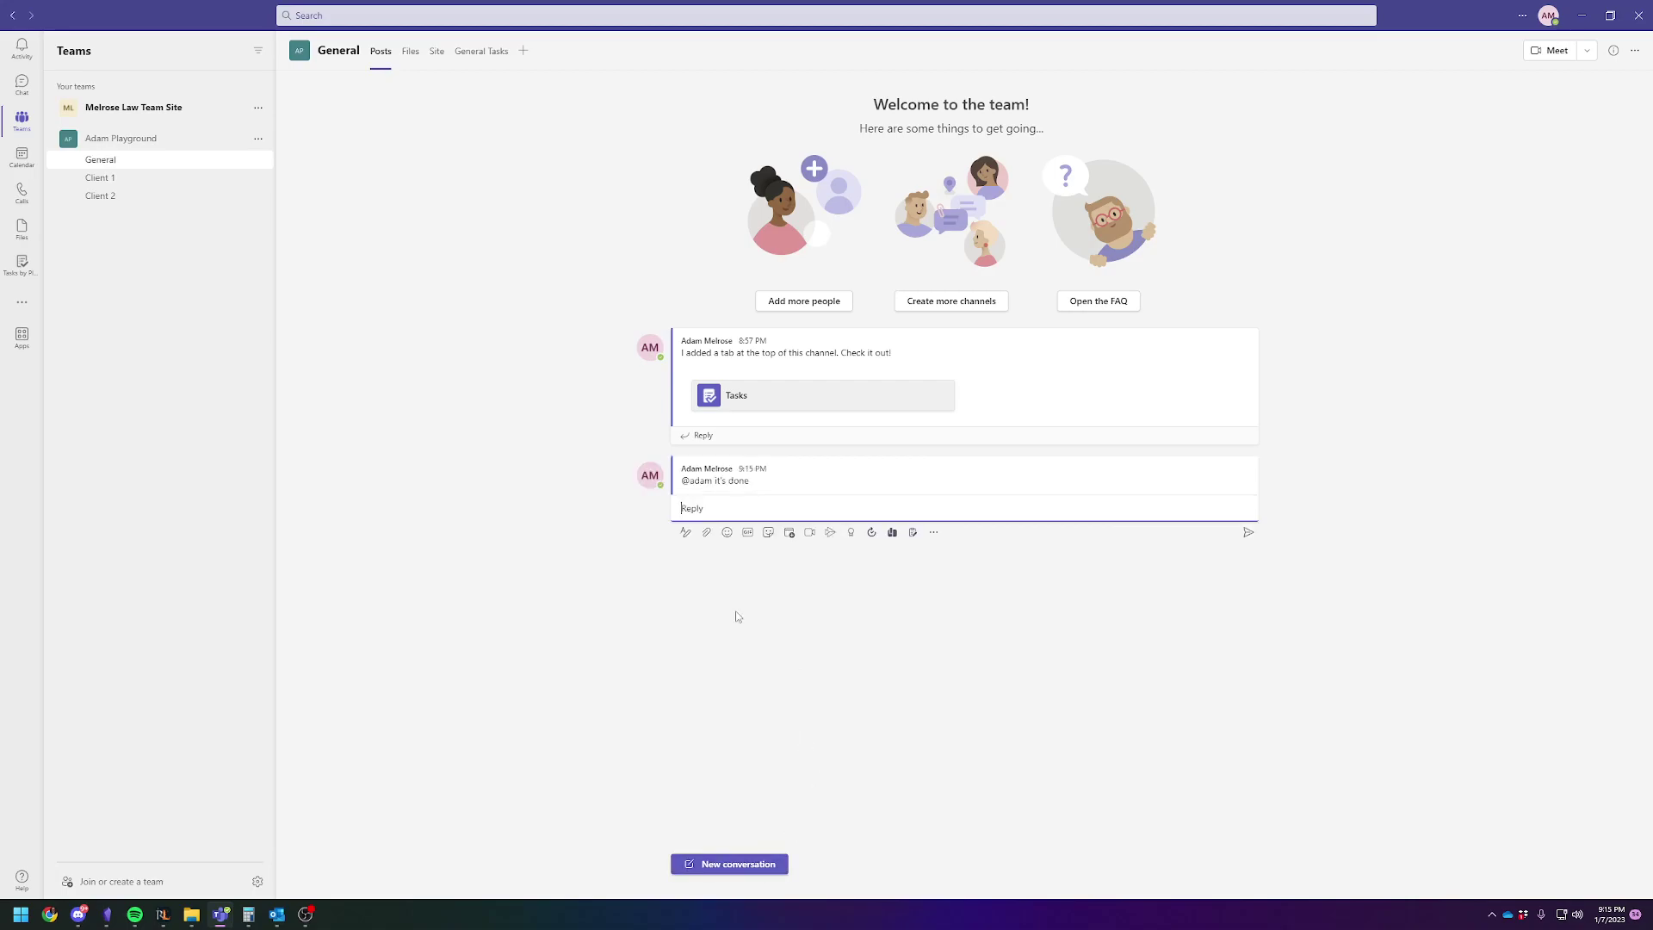
{"action": "left_click", "coordinate": [716, 721]}
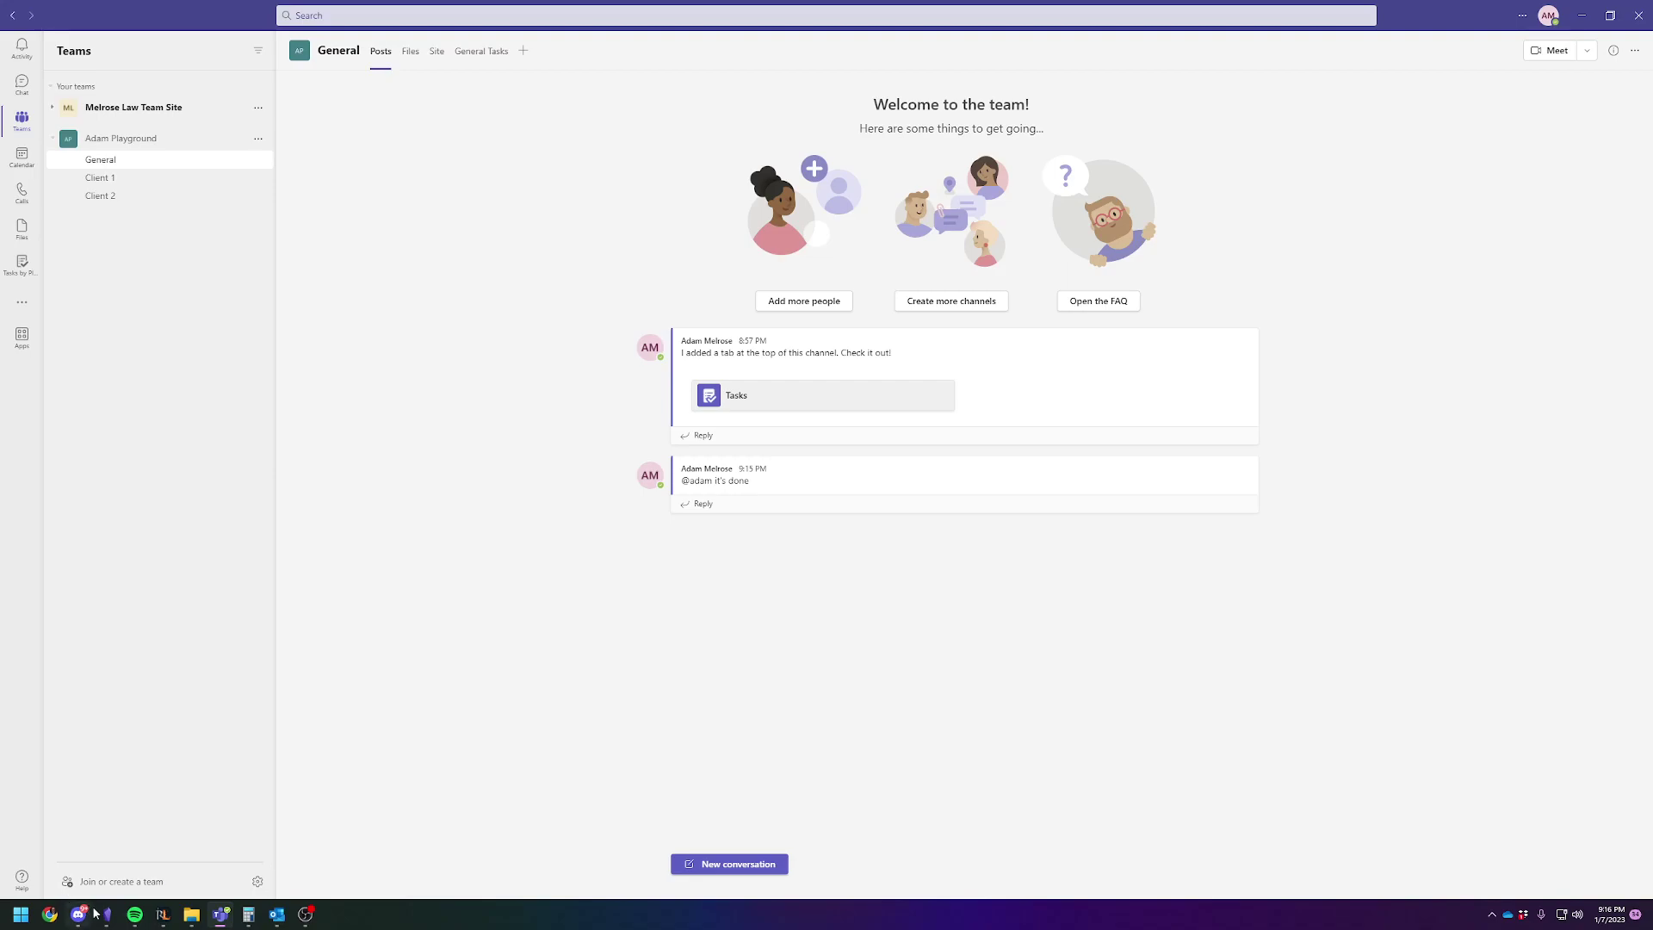
Step: Create a new channel named 'Youtube Testing Channel' from the team's options menu
{"action": "mouse_move", "coordinate": [107, 918]}
{"action": "left_click", "coordinate": [257, 139]}
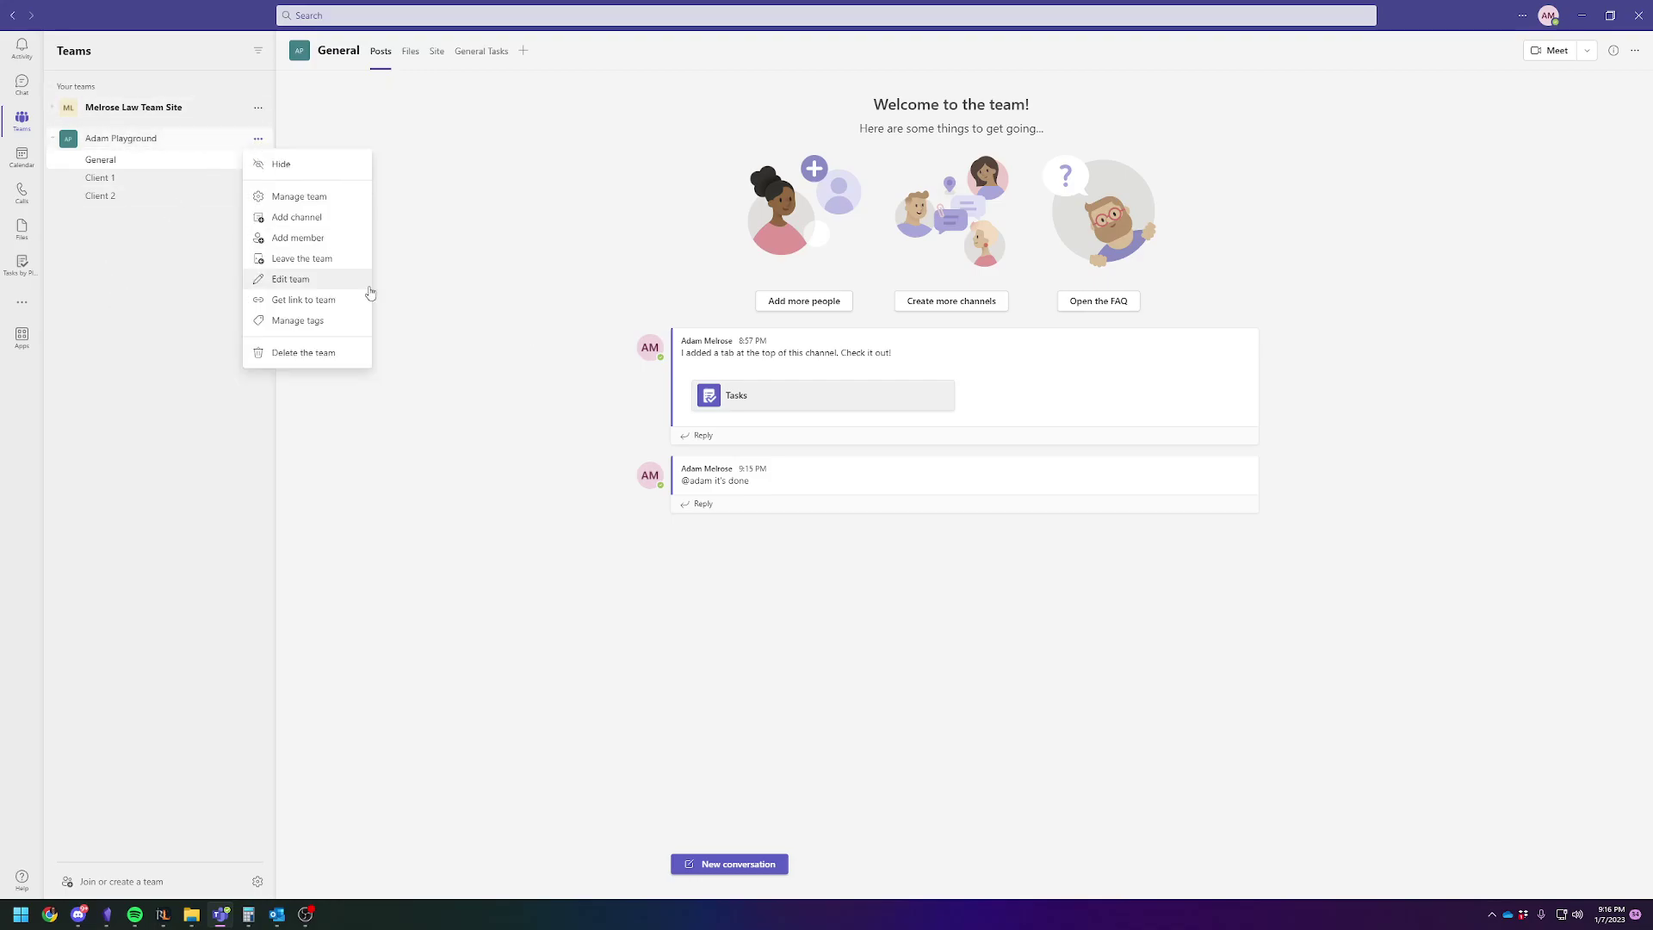
{"action": "left_click", "coordinate": [284, 217]}
{"action": "type", "text": "Youtub"}
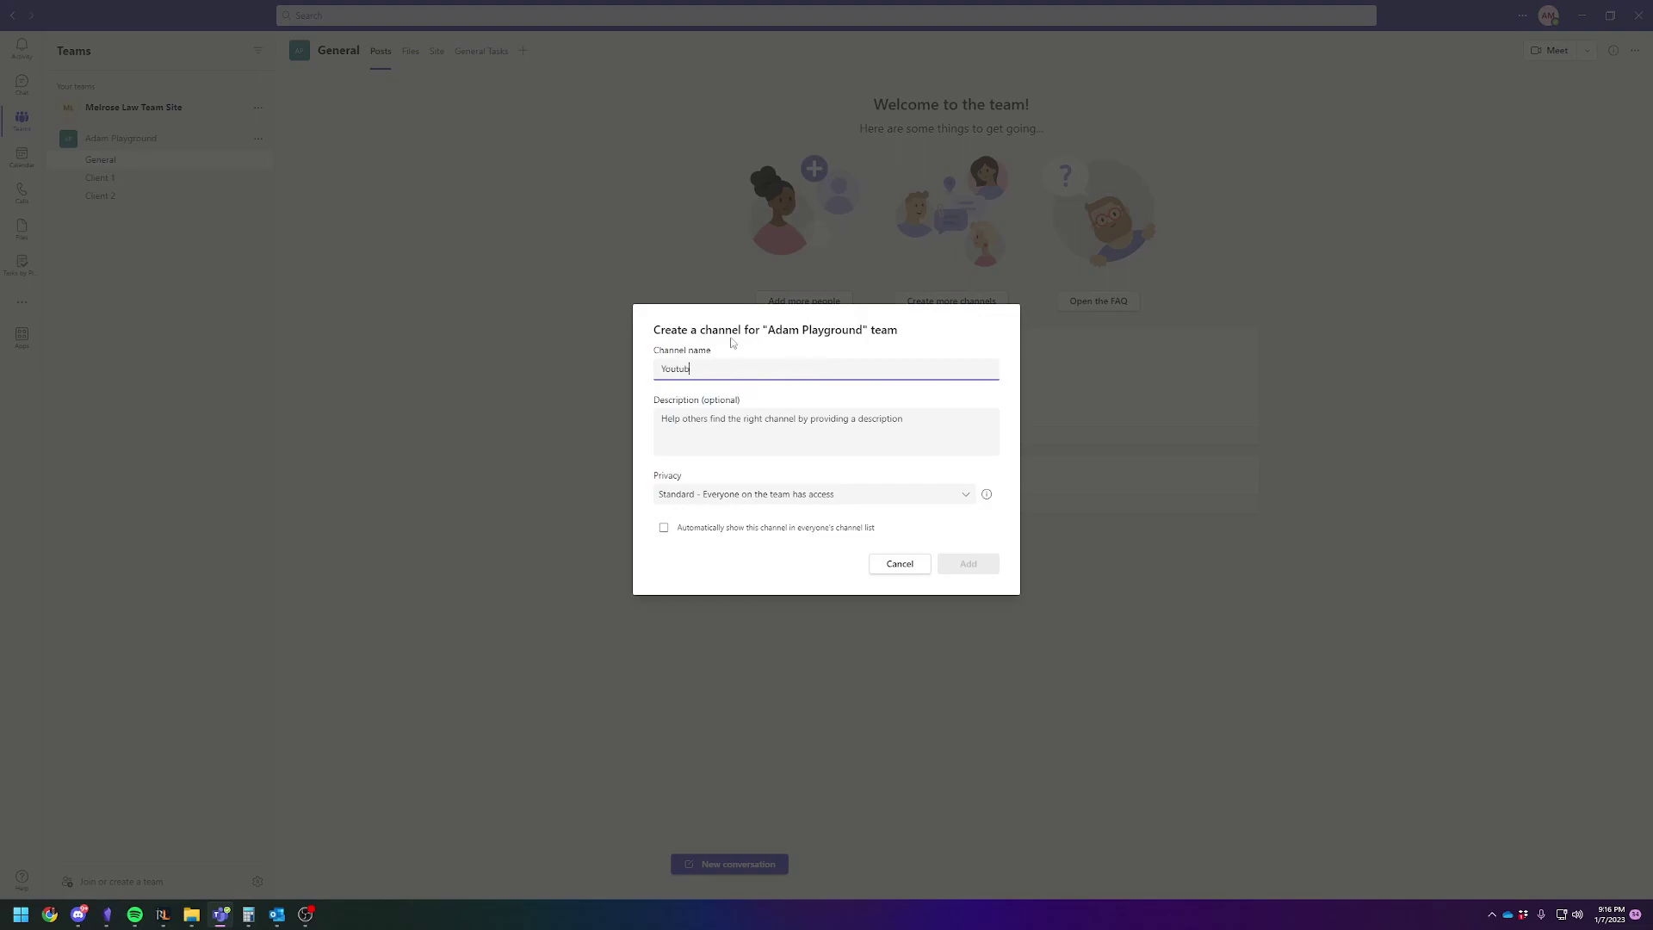
{"action": "type", "text": "e Testing C"}
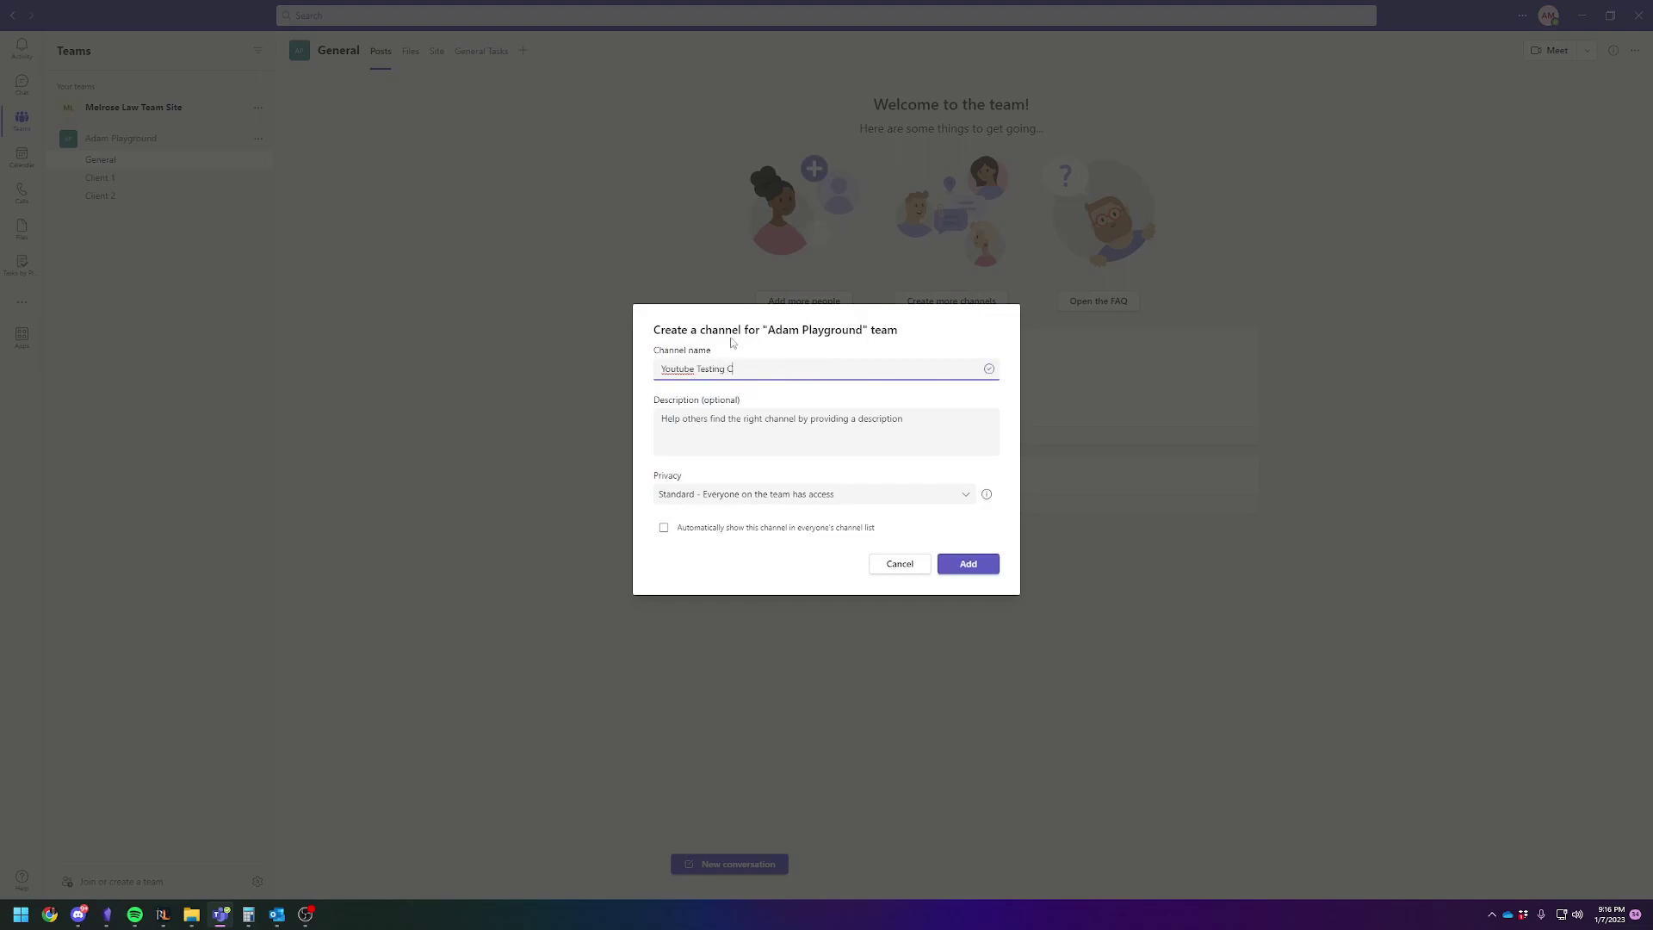
{"action": "type", "text": "hannel"}
{"action": "left_click", "coordinate": [968, 564]}
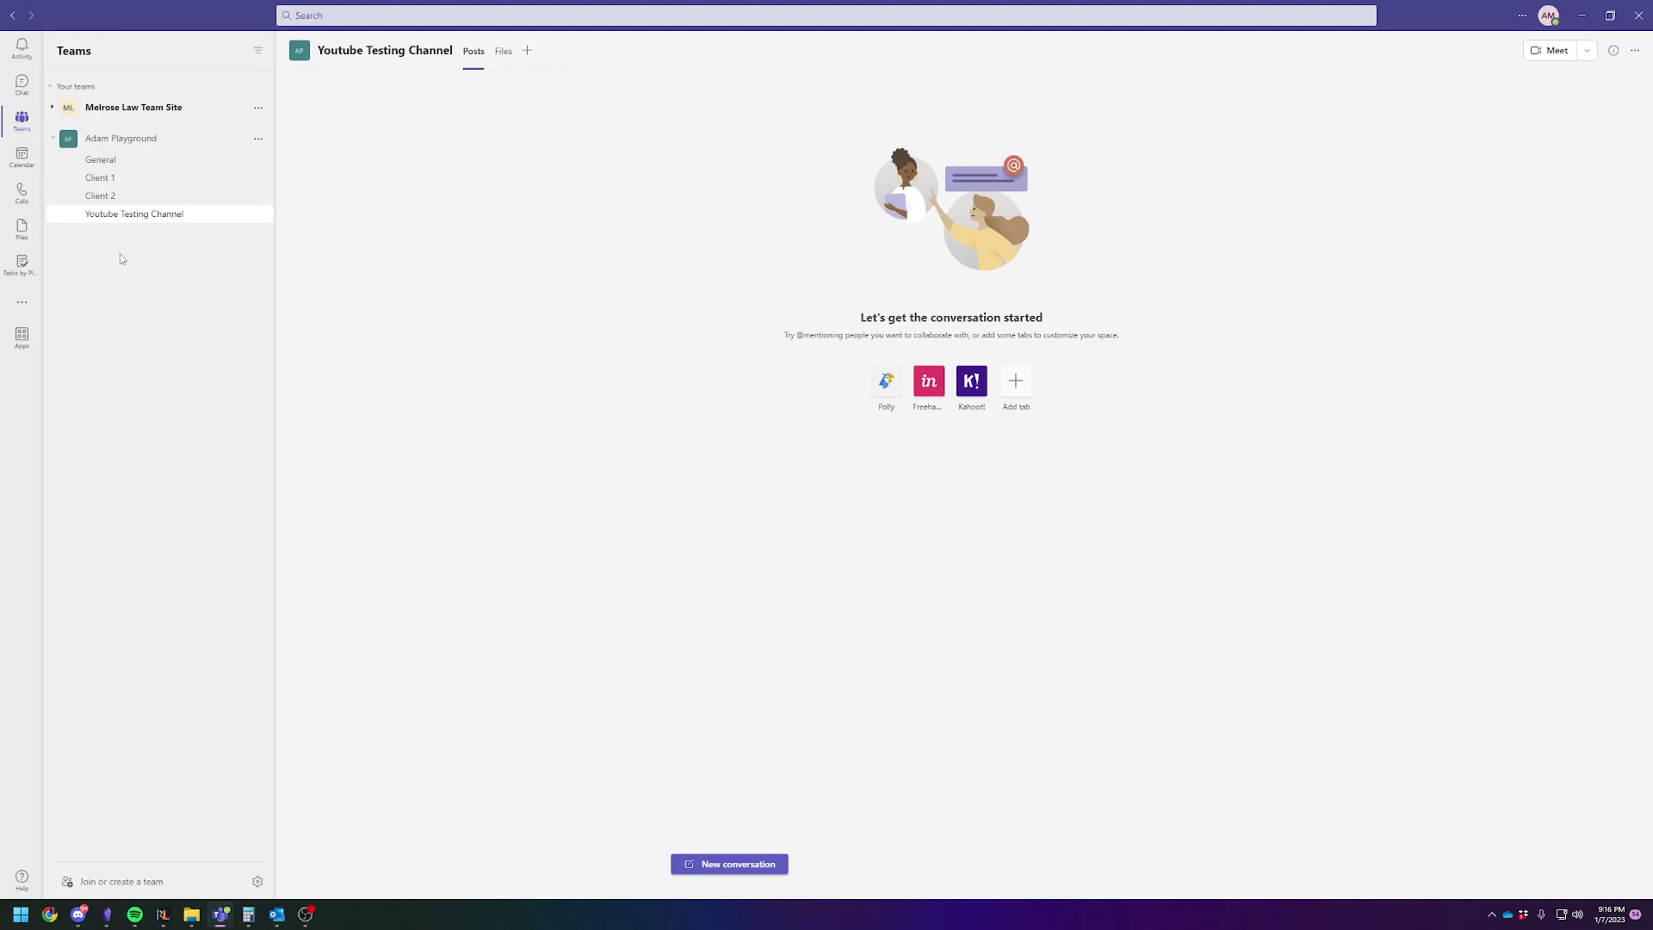
Step: Add a Tasks by Planner tab named 'Youtube Tasks Plan' to the channel, then switch to the browser
{"action": "right_click", "coordinate": [23, 267]}
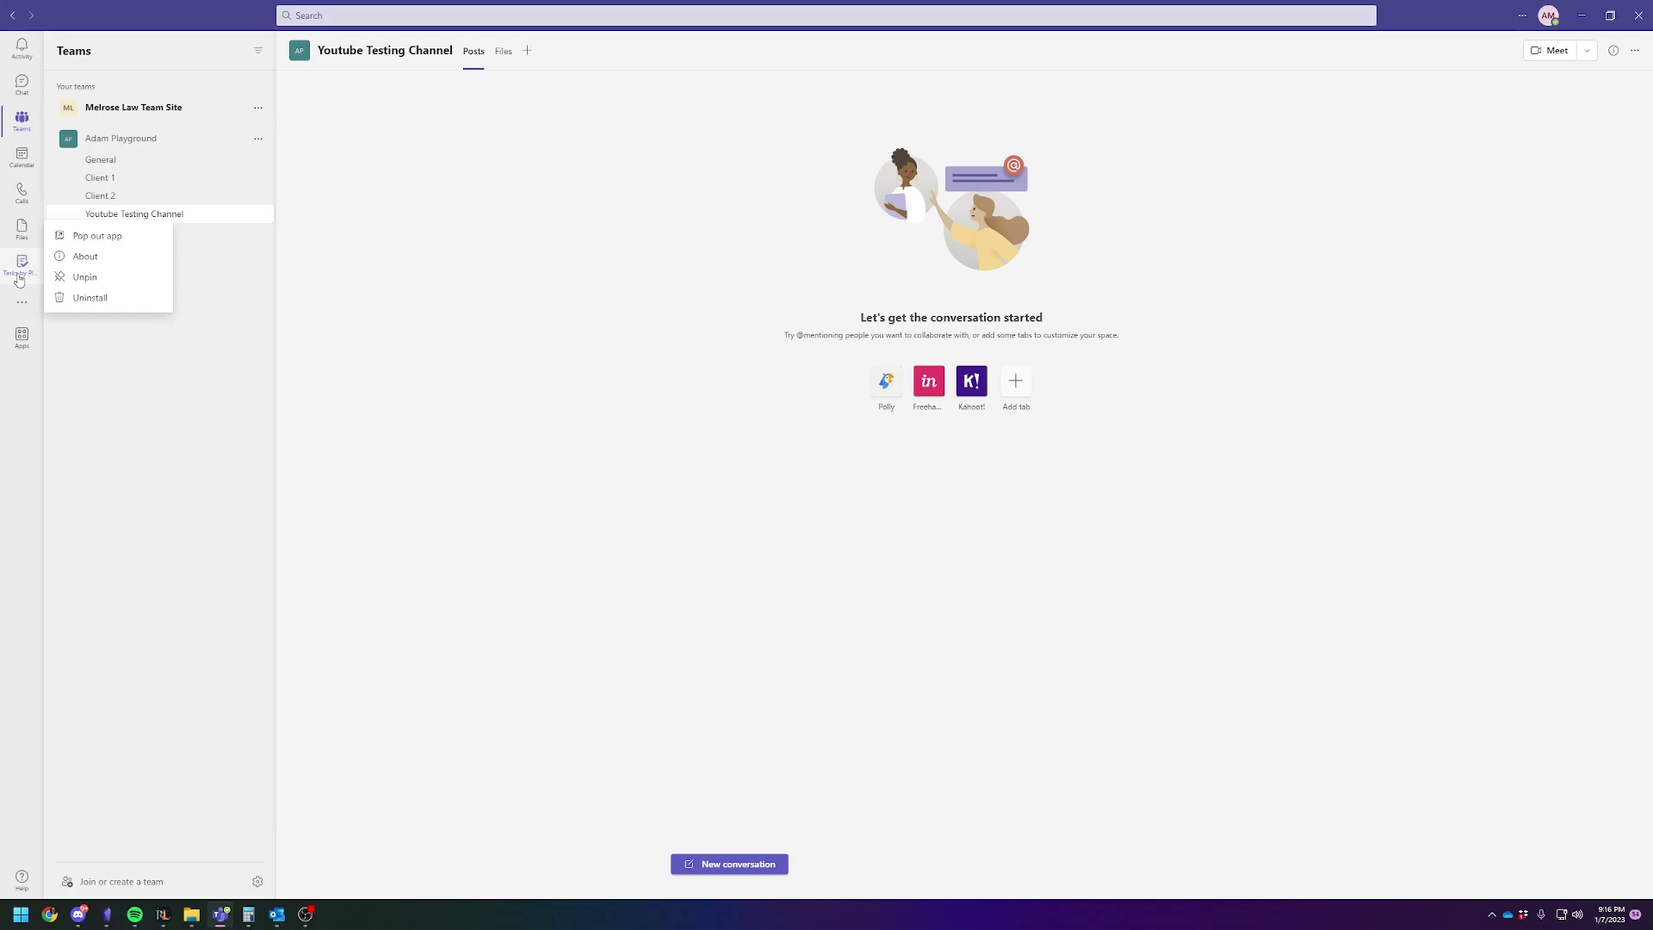
{"action": "left_click", "coordinate": [172, 393]}
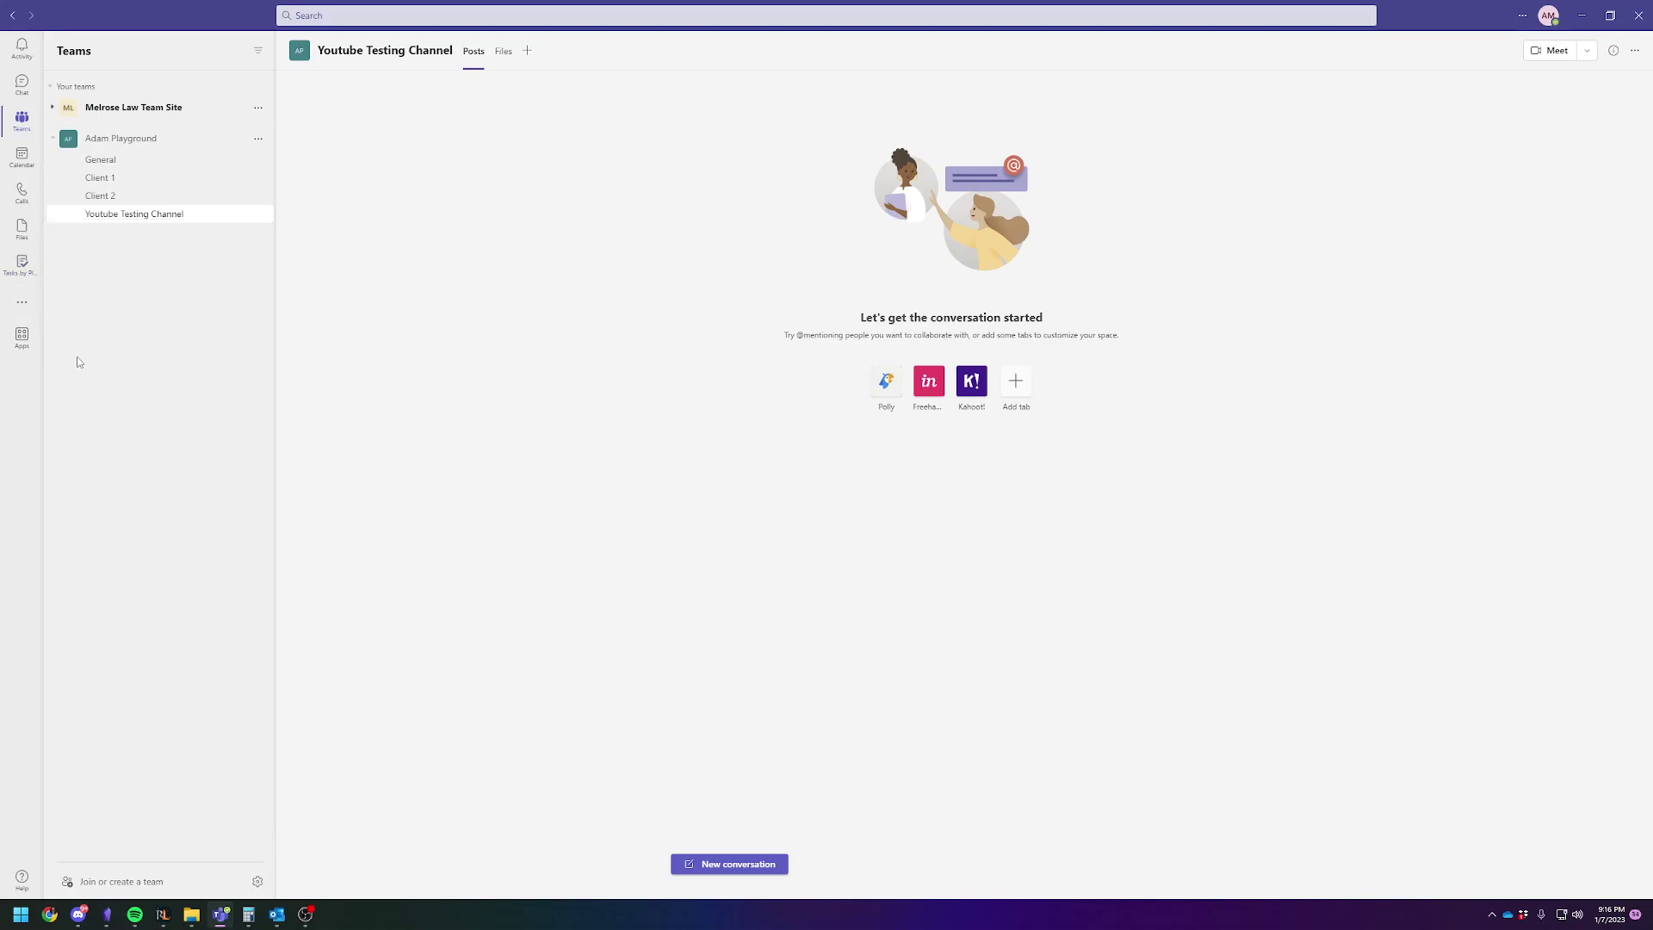
{"action": "left_click", "coordinate": [22, 302]}
{"action": "left_click", "coordinate": [186, 515]}
{"action": "left_click", "coordinate": [527, 51]}
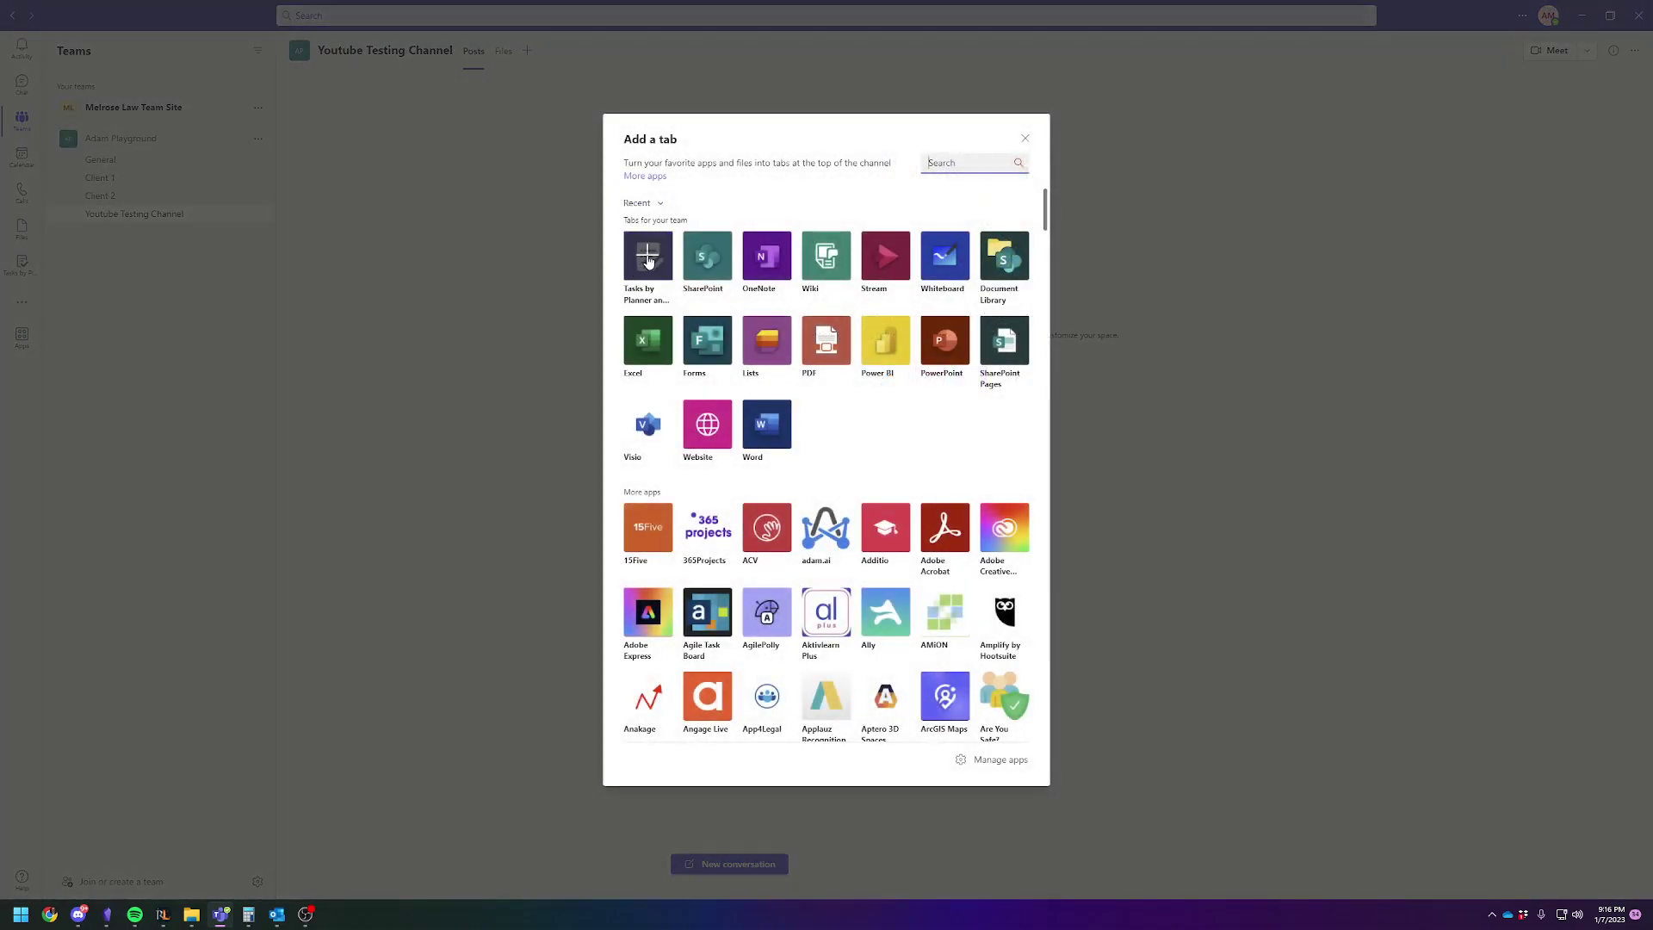
{"action": "left_click", "coordinate": [648, 261]}
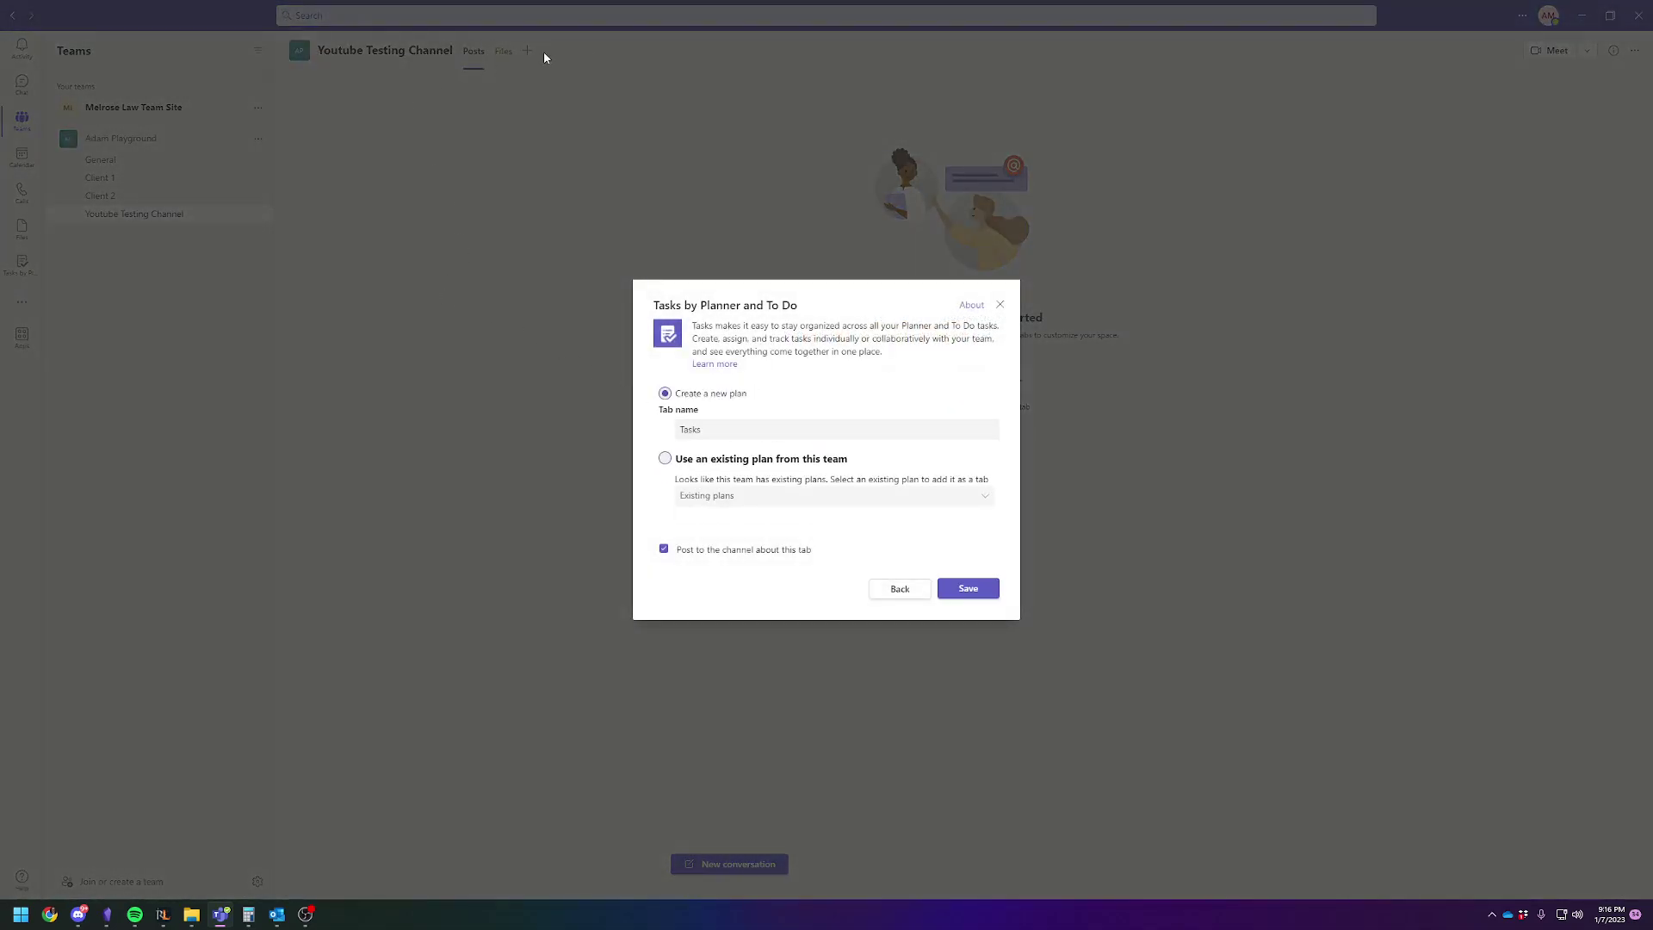
{"action": "double_click", "coordinate": [731, 429]}
{"action": "type", "text": "Youtube Tasks Plan"}
{"action": "left_click", "coordinate": [967, 588]}
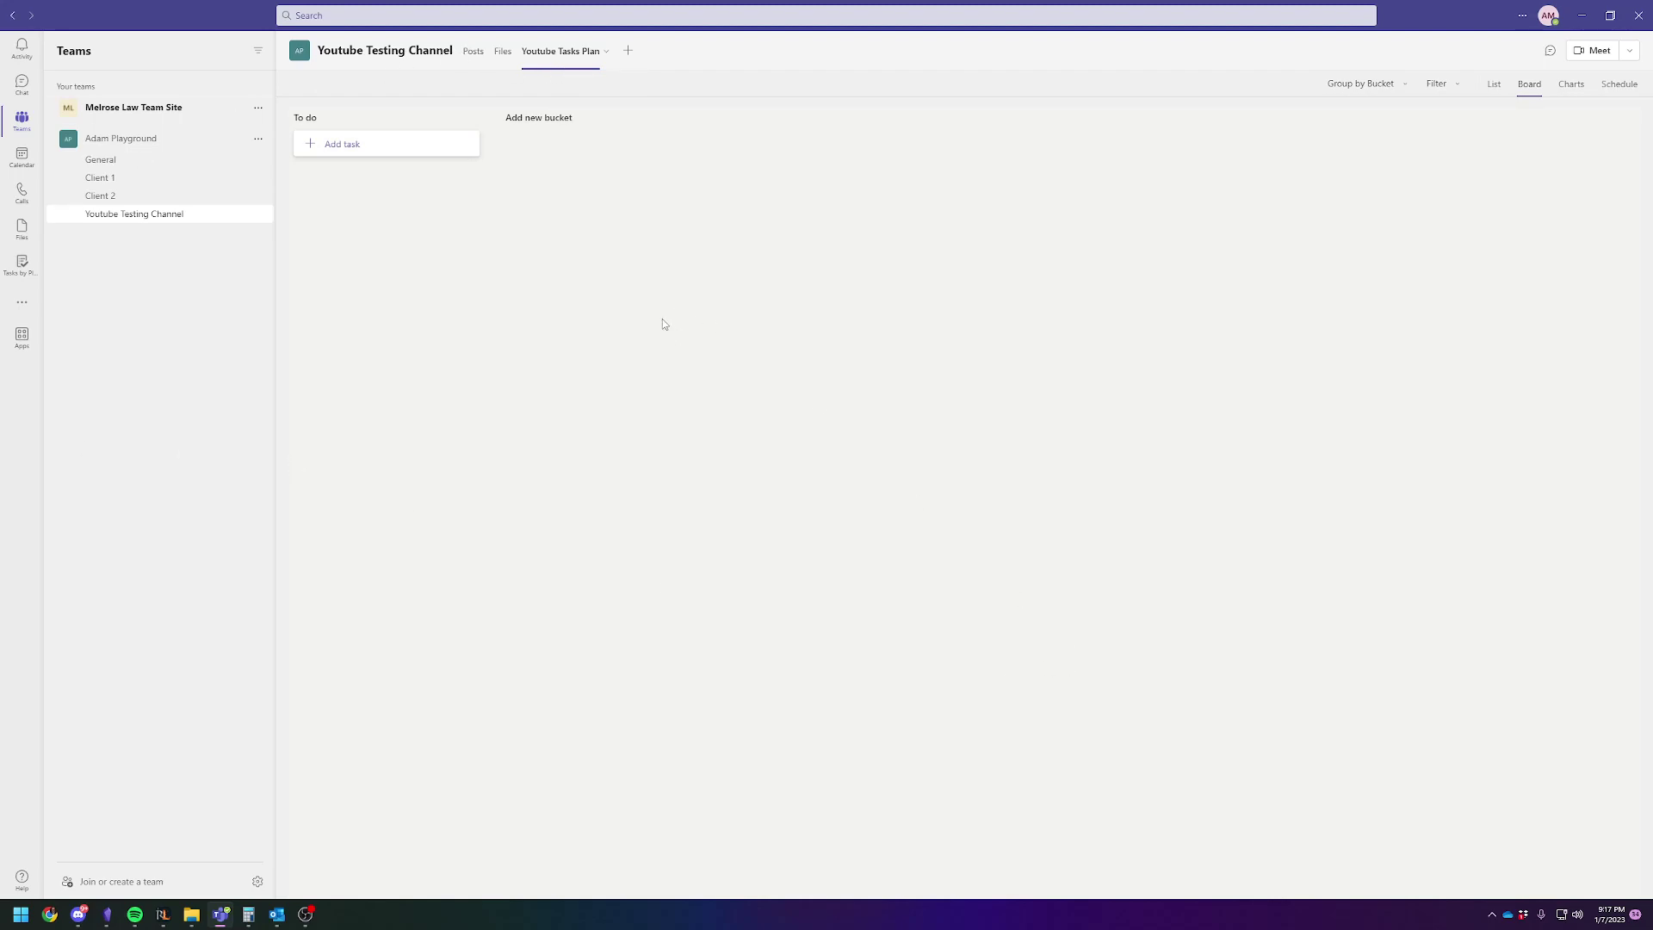
{"action": "left_click", "coordinate": [475, 53]}
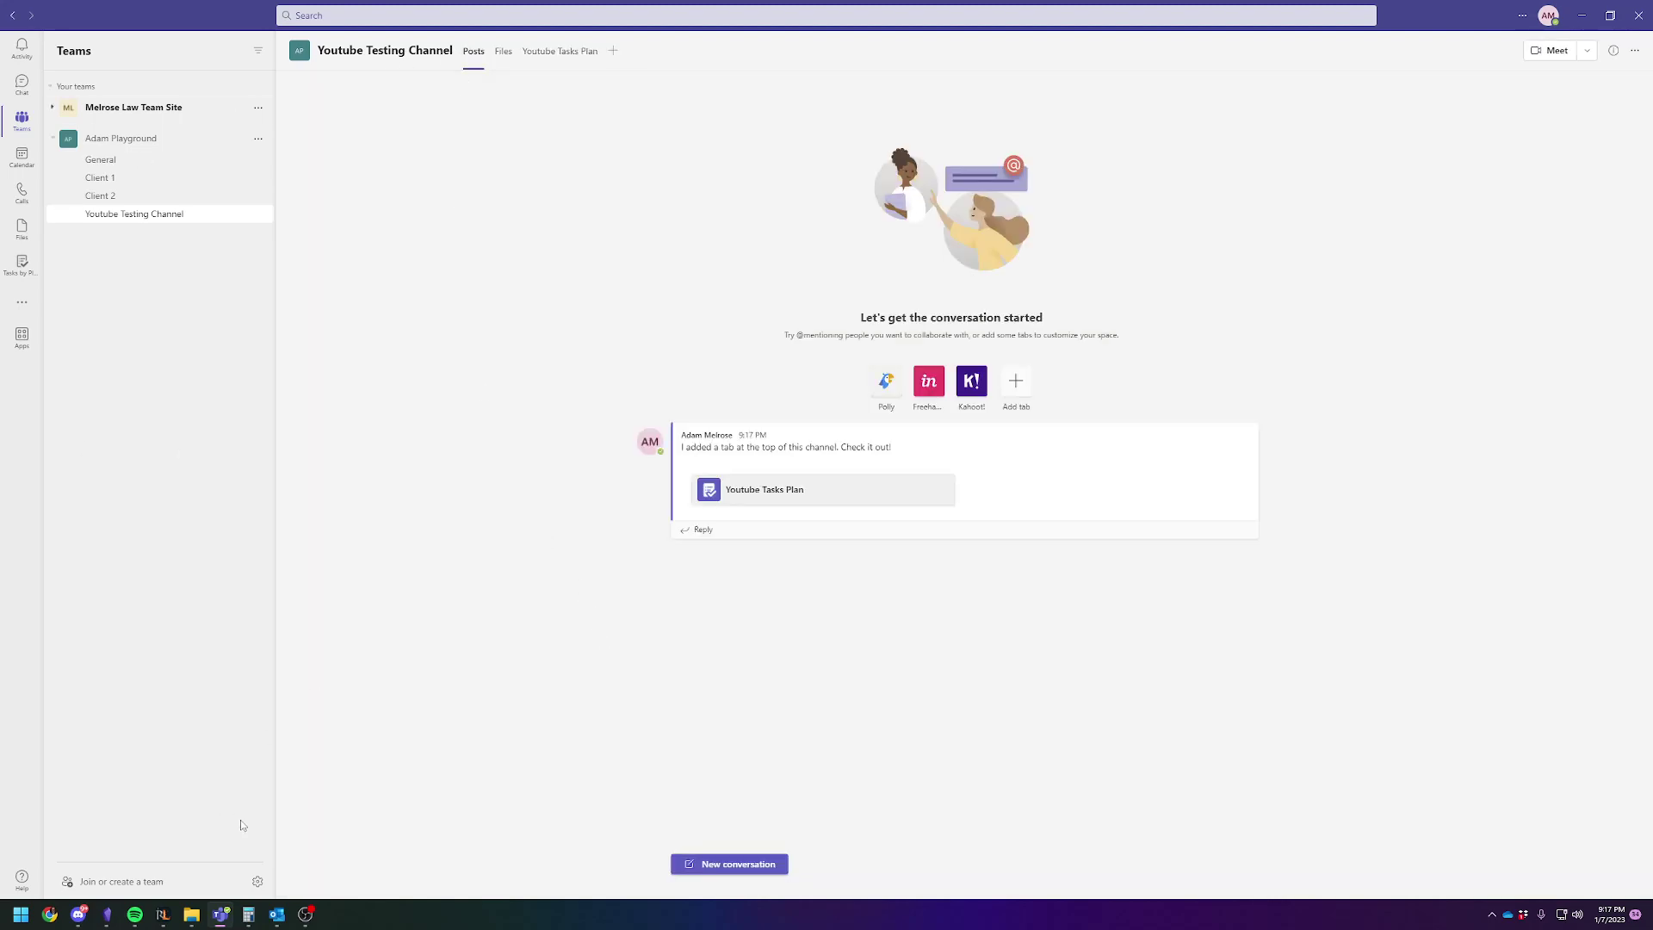
{"action": "left_click", "coordinate": [107, 915]}
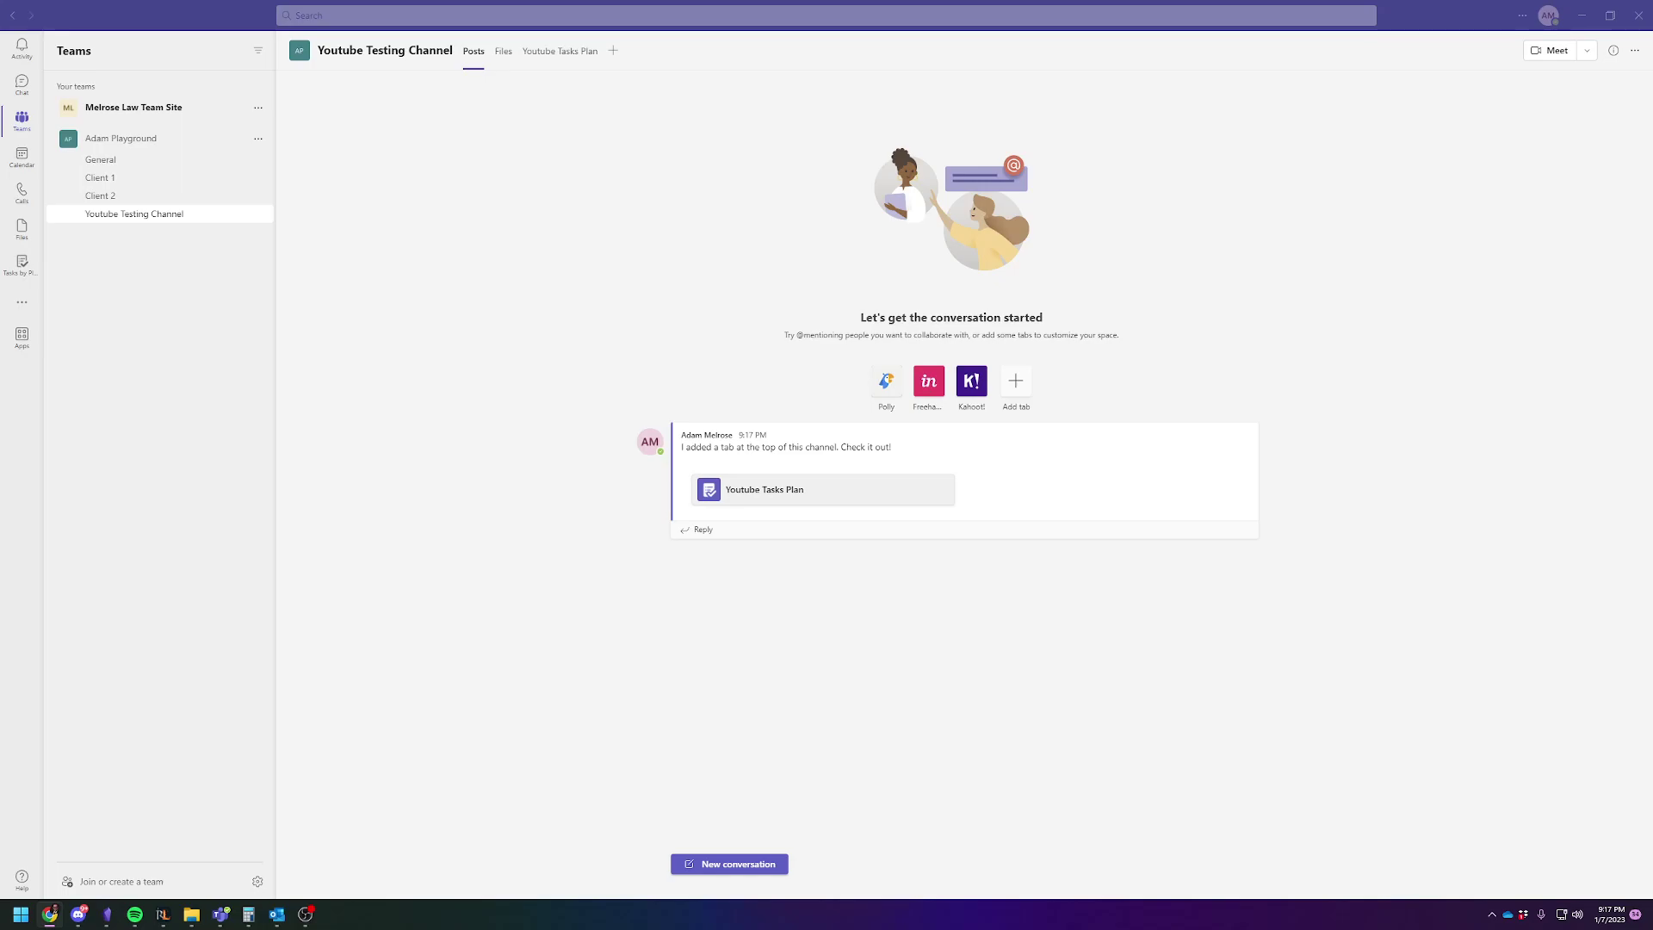
Step: Paste and load the Power Automate template for notifying and posting to Teams on Planner task completion
{"action": "key", "text": "alt+Tab"}
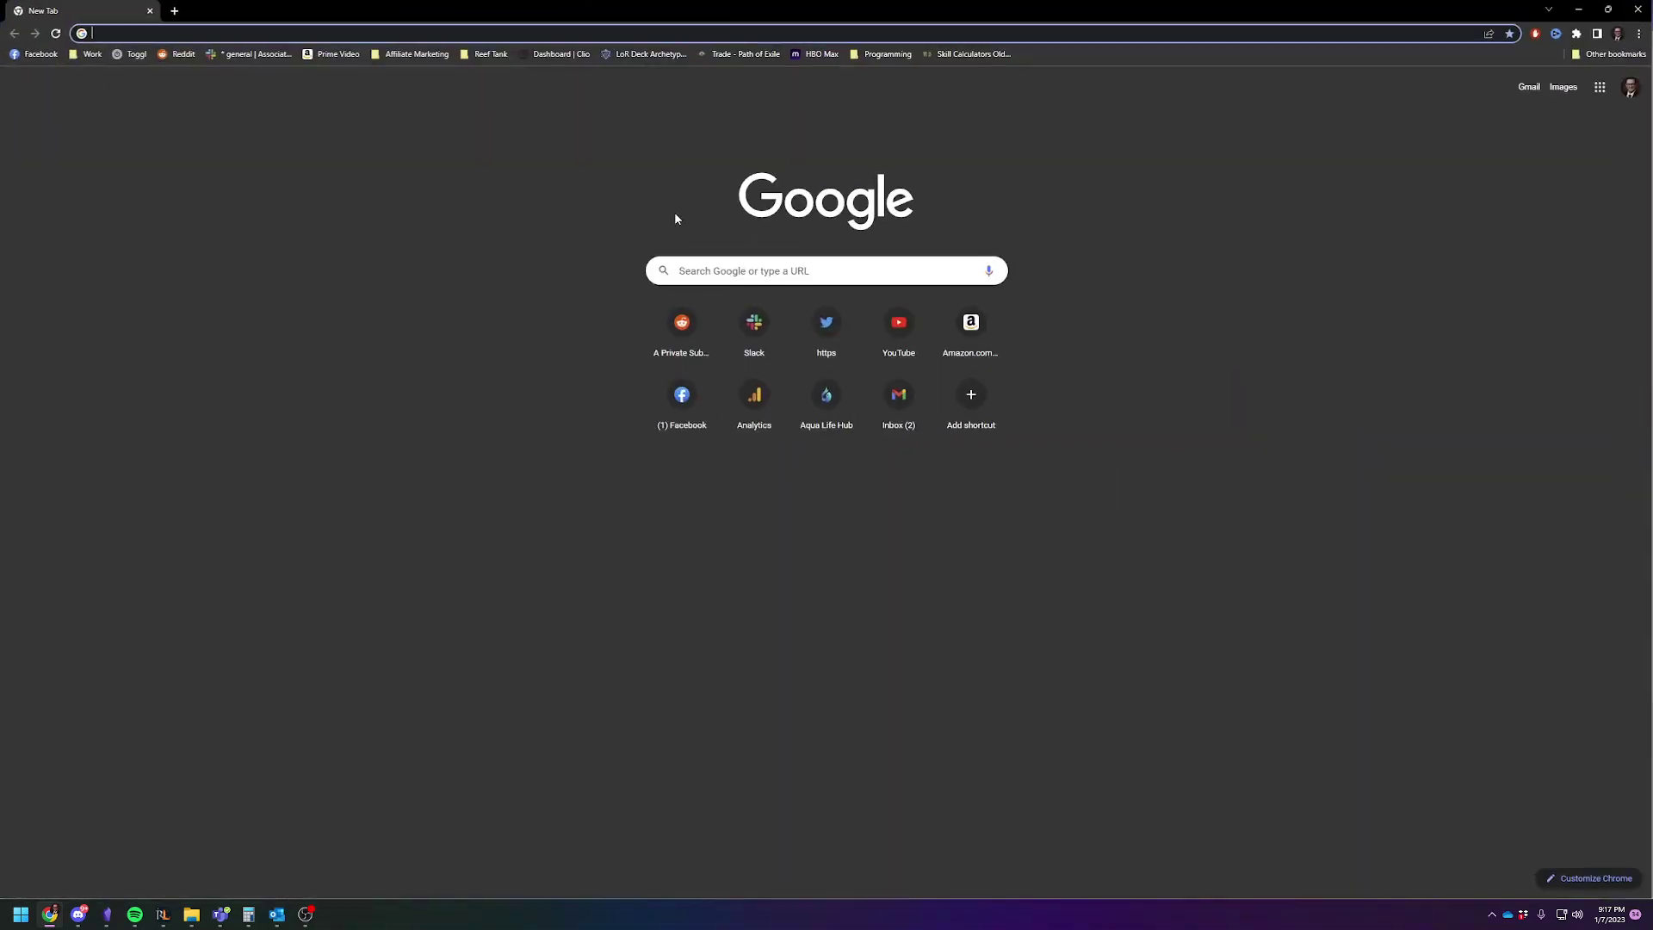
{"action": "type", "text": "https://emea.flow.microsoft.com/en-us/galleries/public/templates/54cdd2a80a4f4d48b5cc82a6cc1851ad/send-notification-and-post-message-to-teams-when-planner-task-is-completed/"}
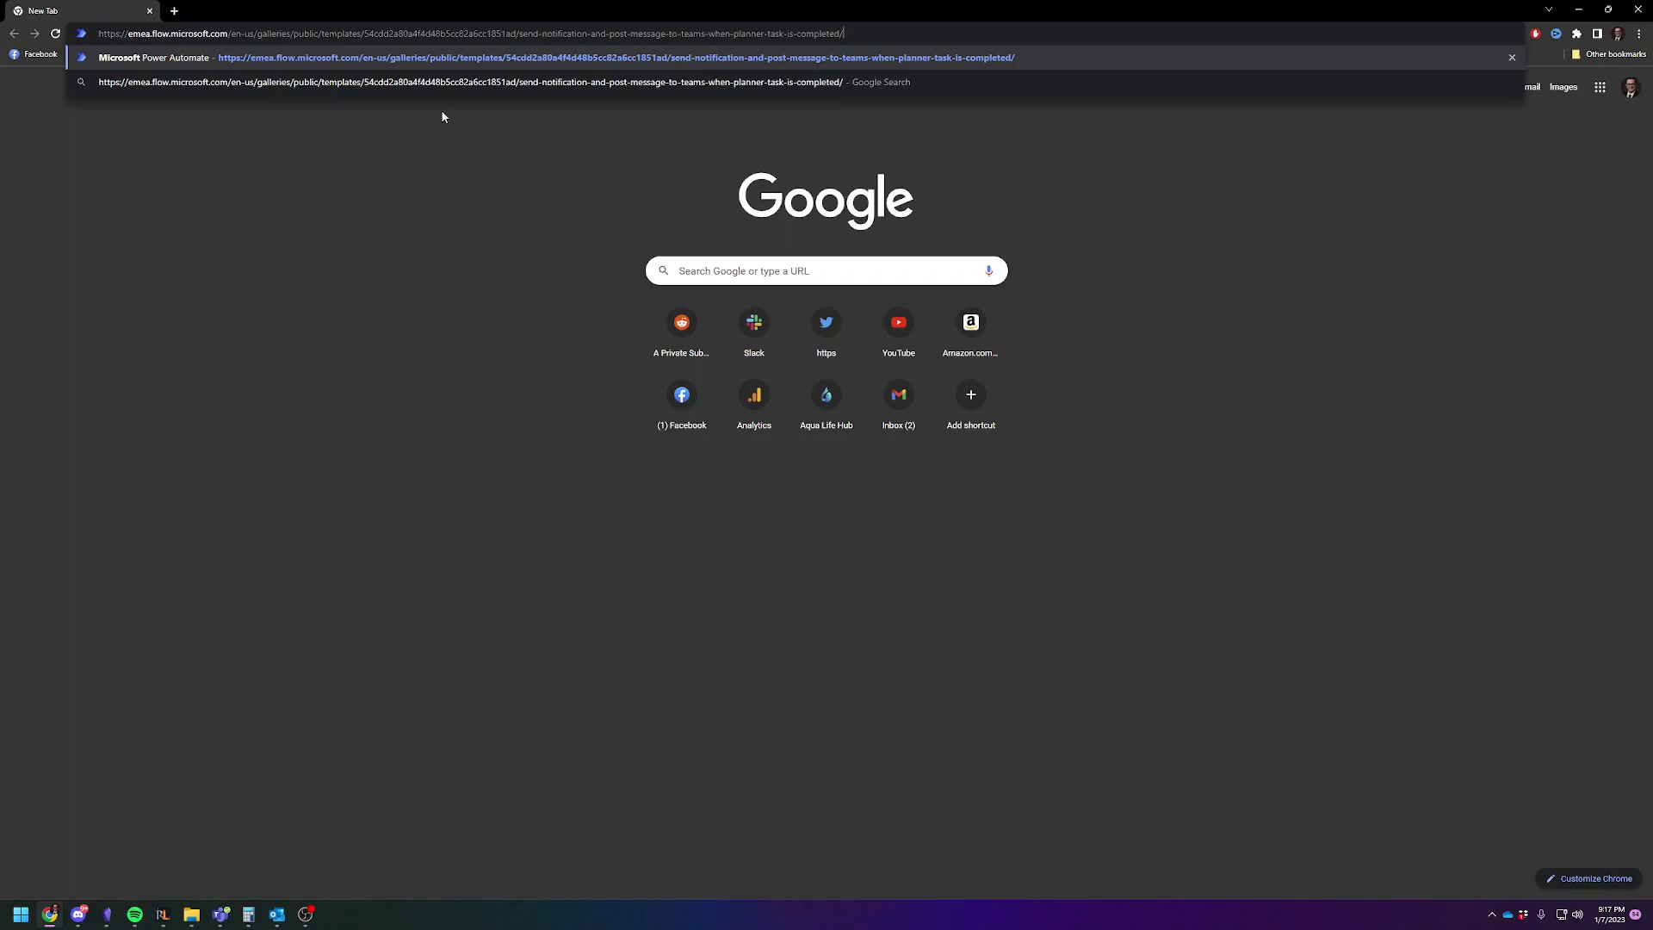
{"action": "key", "text": "Return"}
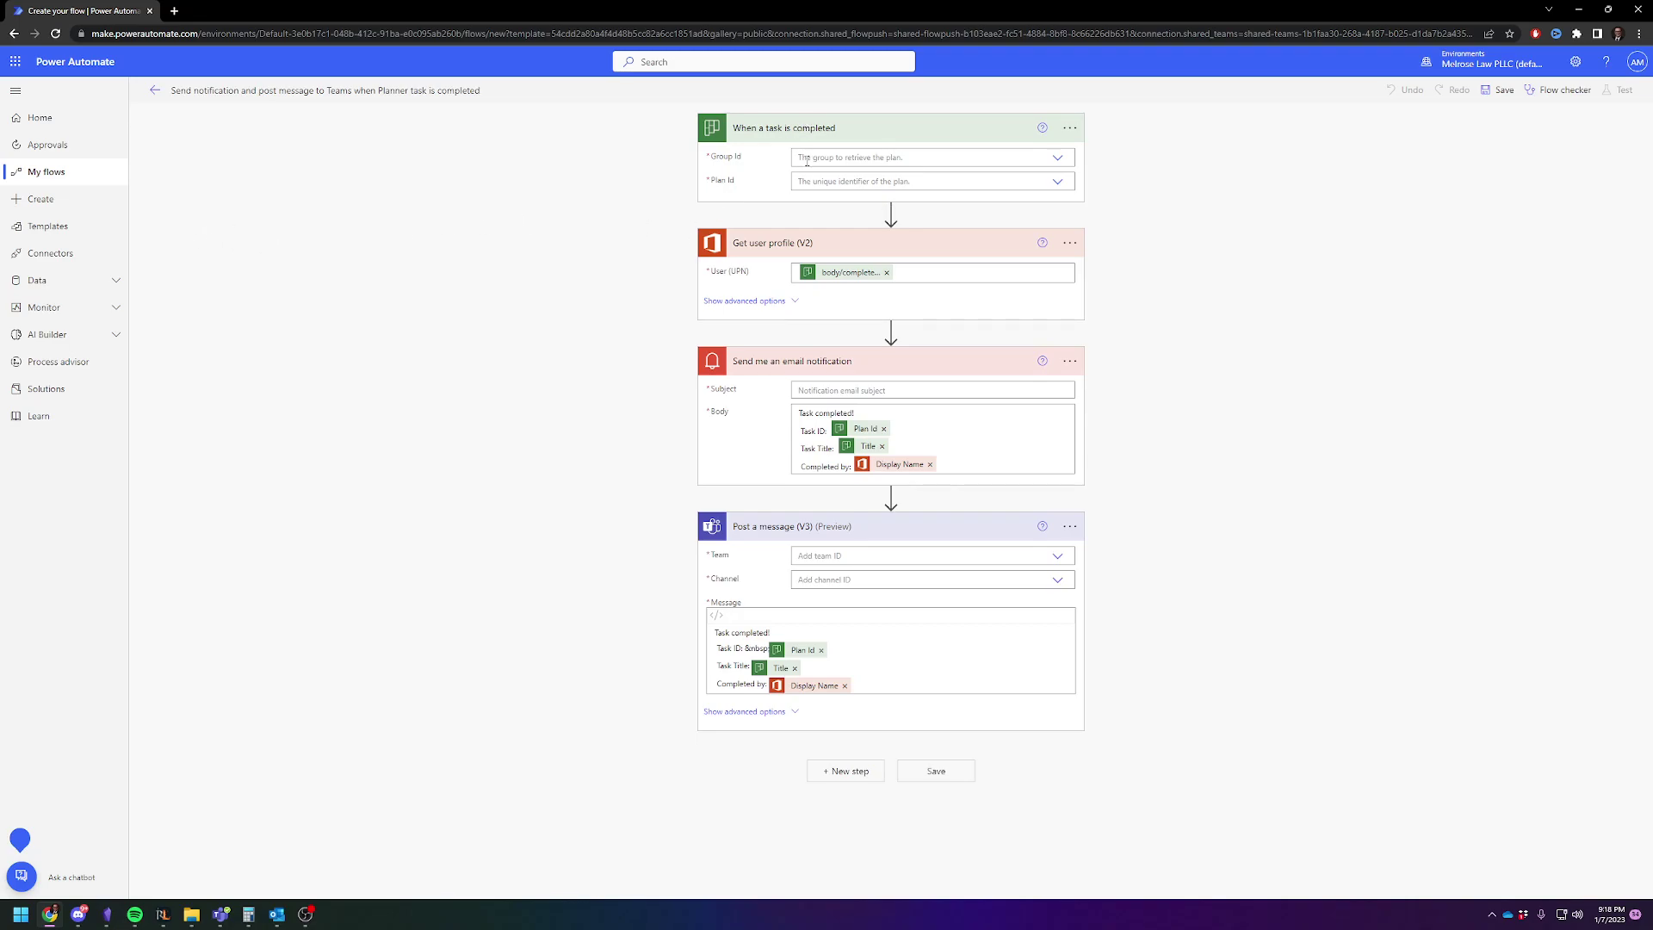
Step: Set the trigger's Group Id to the playground team, check the Youtube Tasks Plan in Teams, and return
{"action": "left_click", "coordinate": [809, 160]}
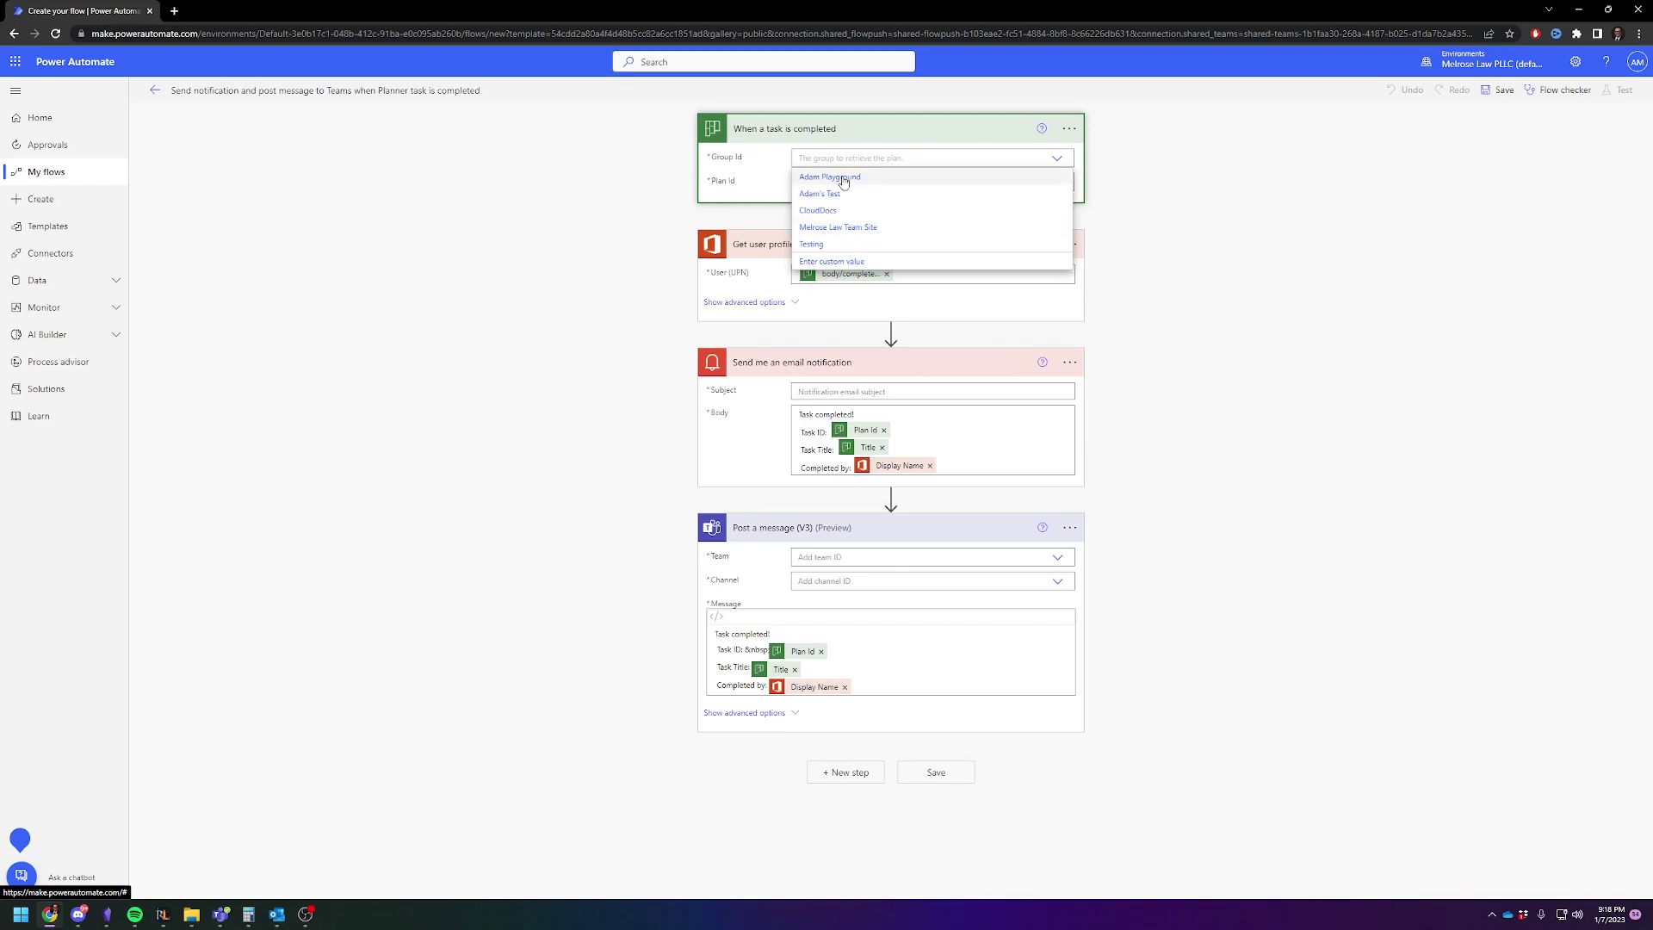
{"action": "left_click", "coordinate": [843, 178]}
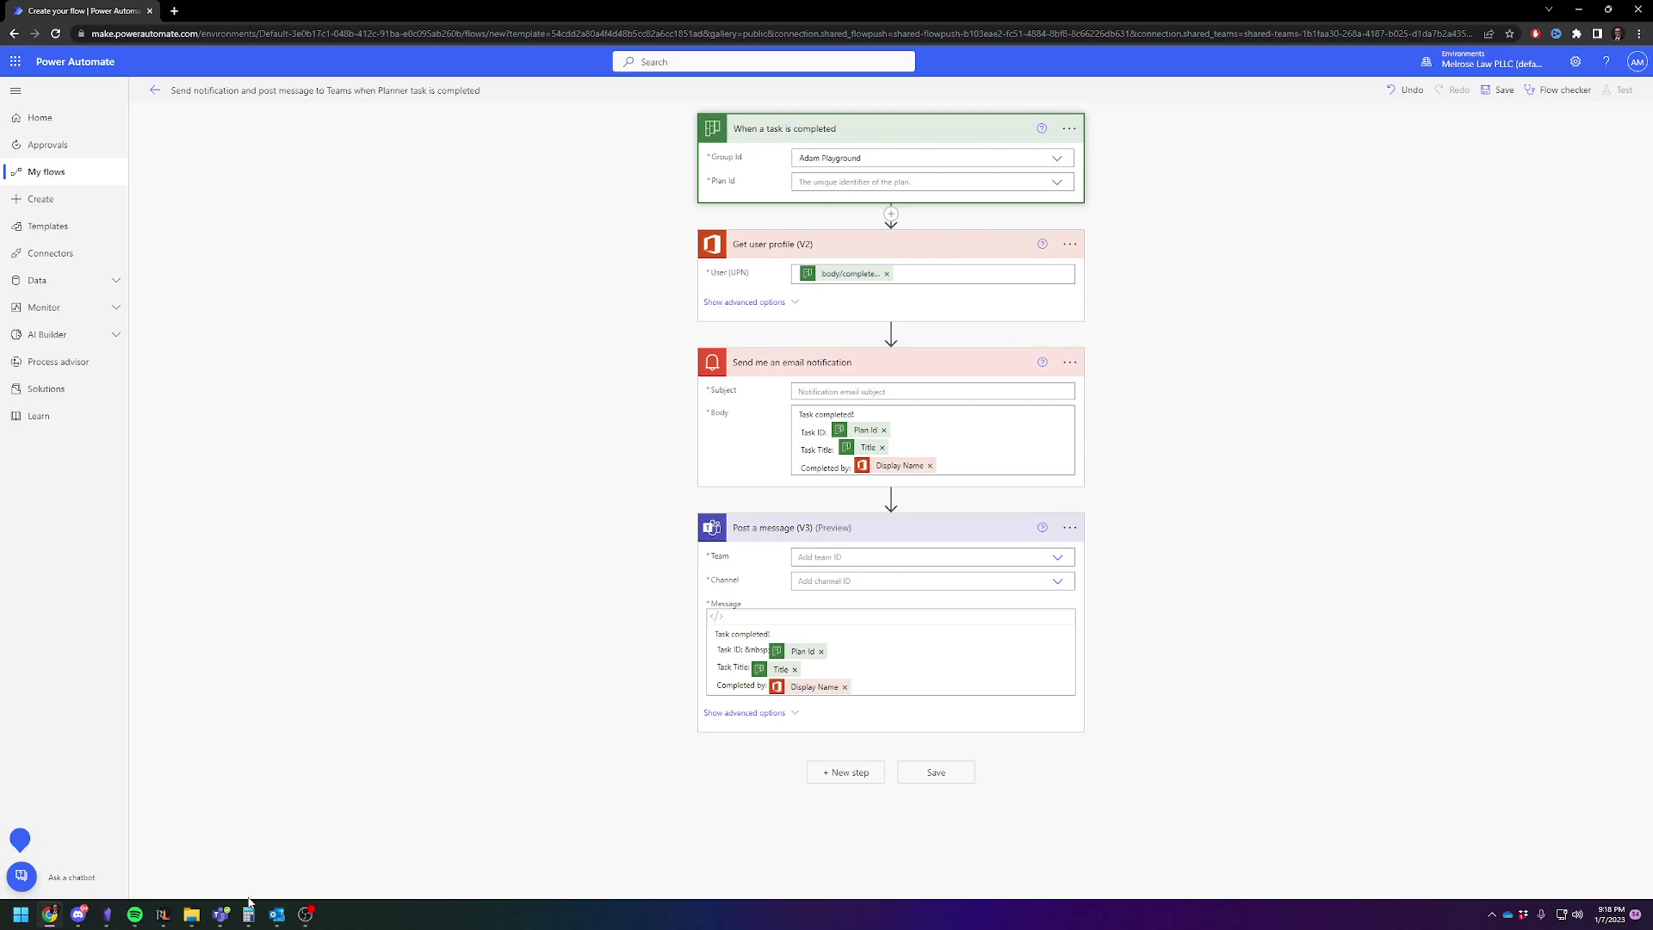
{"action": "left_click", "coordinate": [222, 915]}
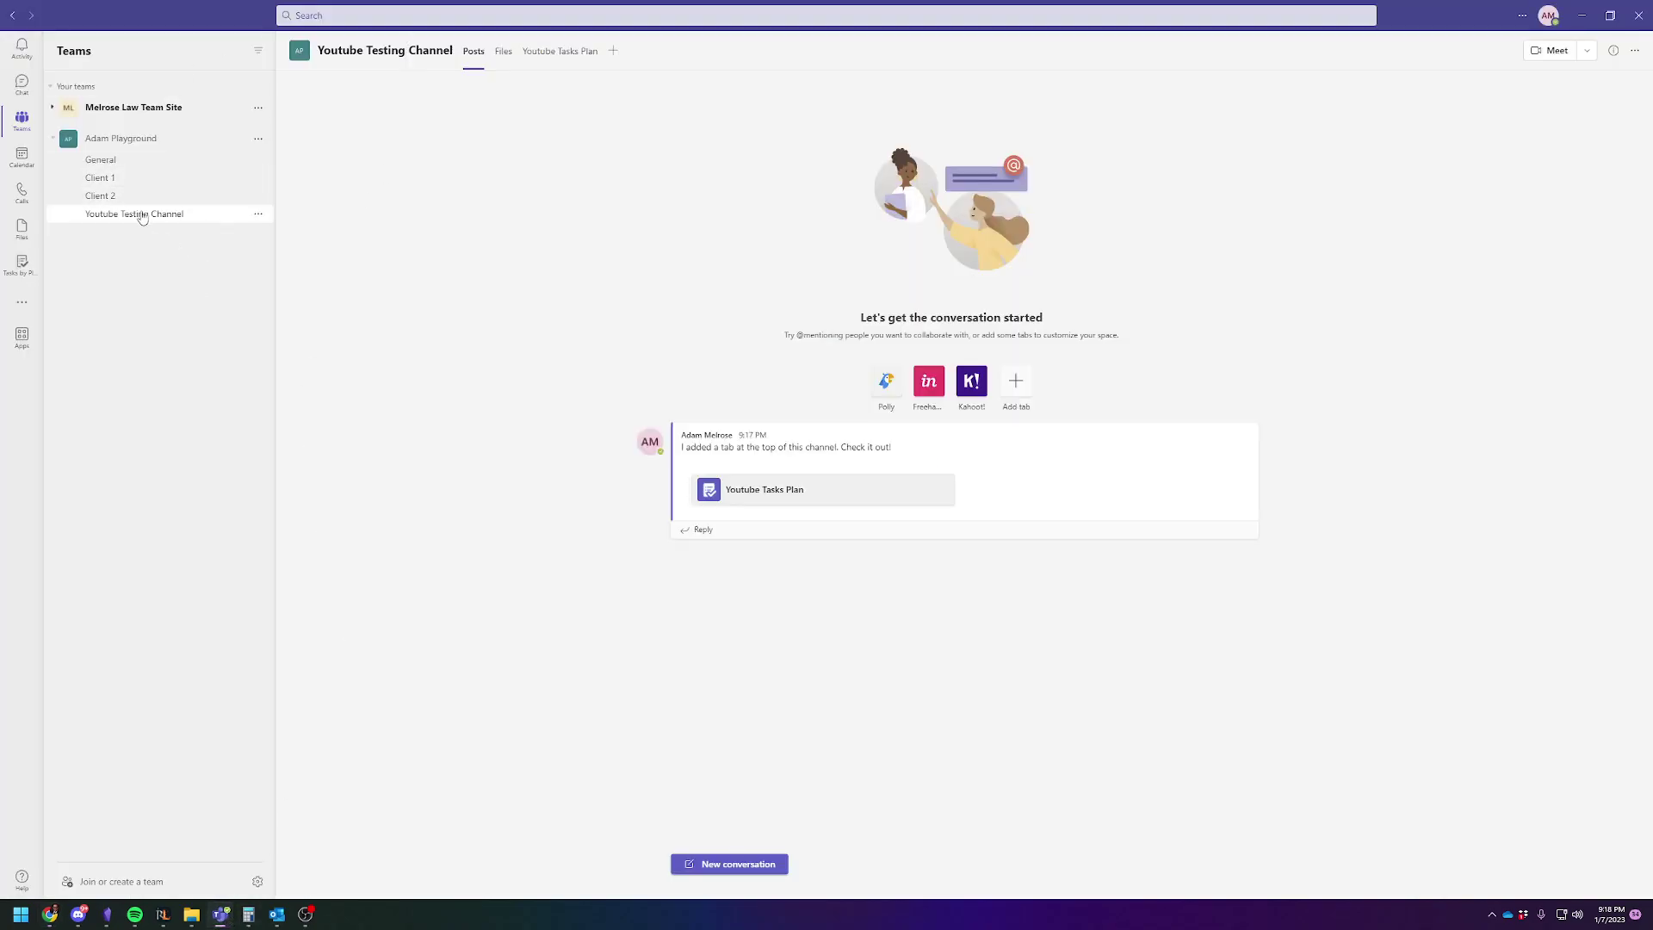
{"action": "left_click", "coordinate": [557, 53]}
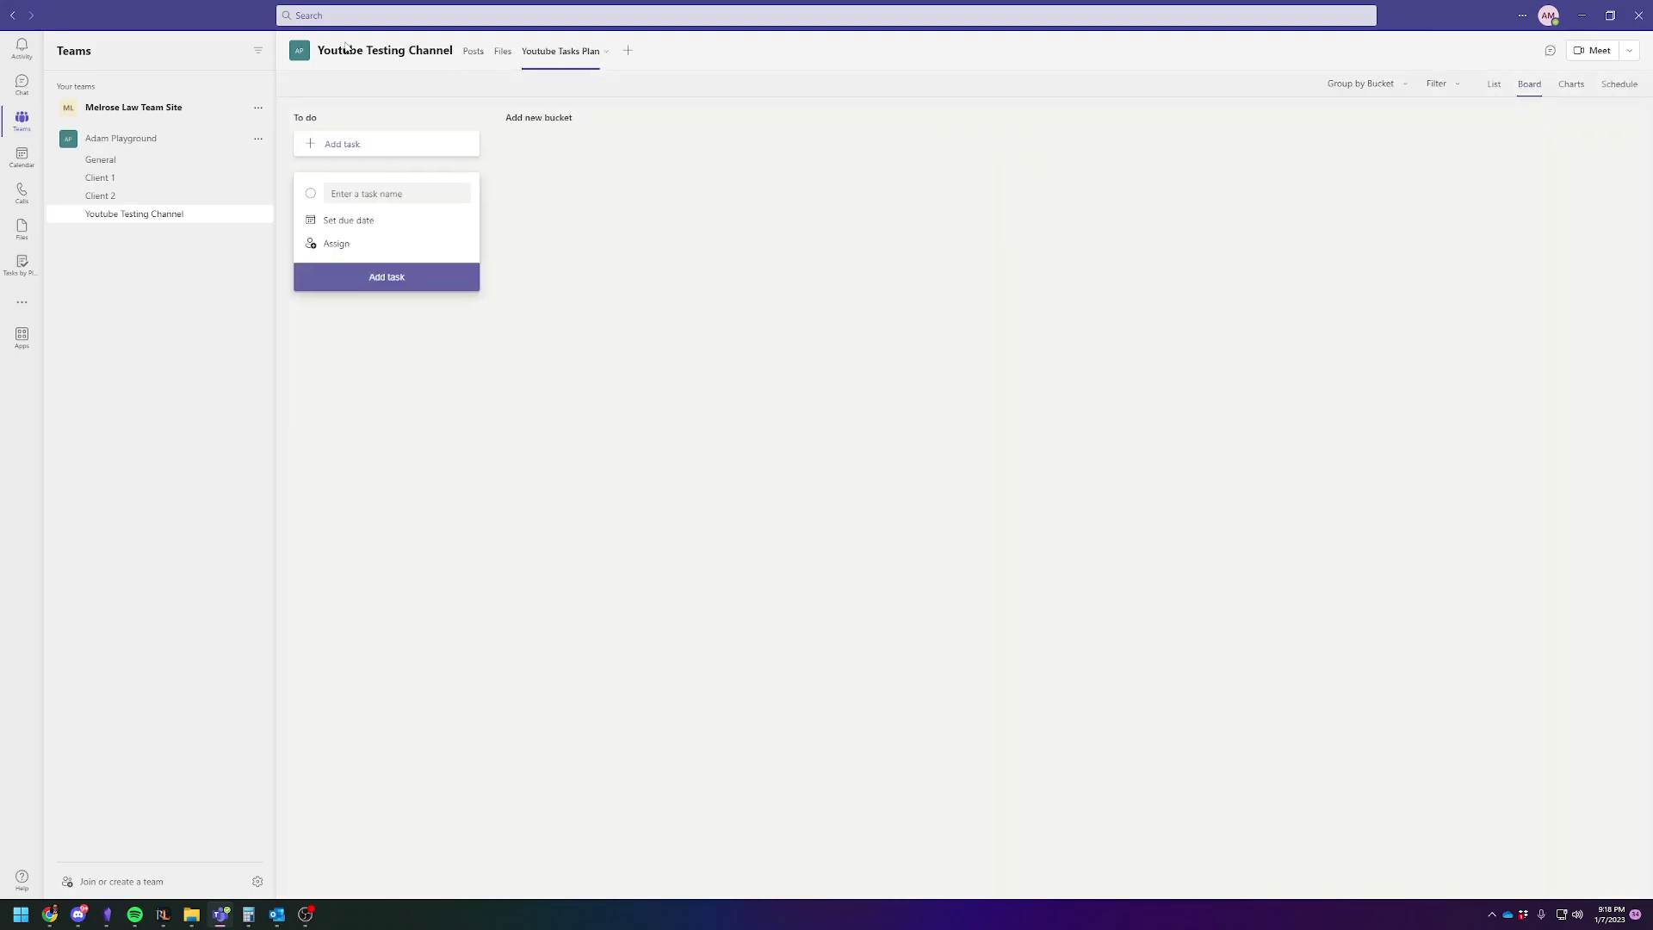
{"action": "left_click", "coordinate": [474, 52]}
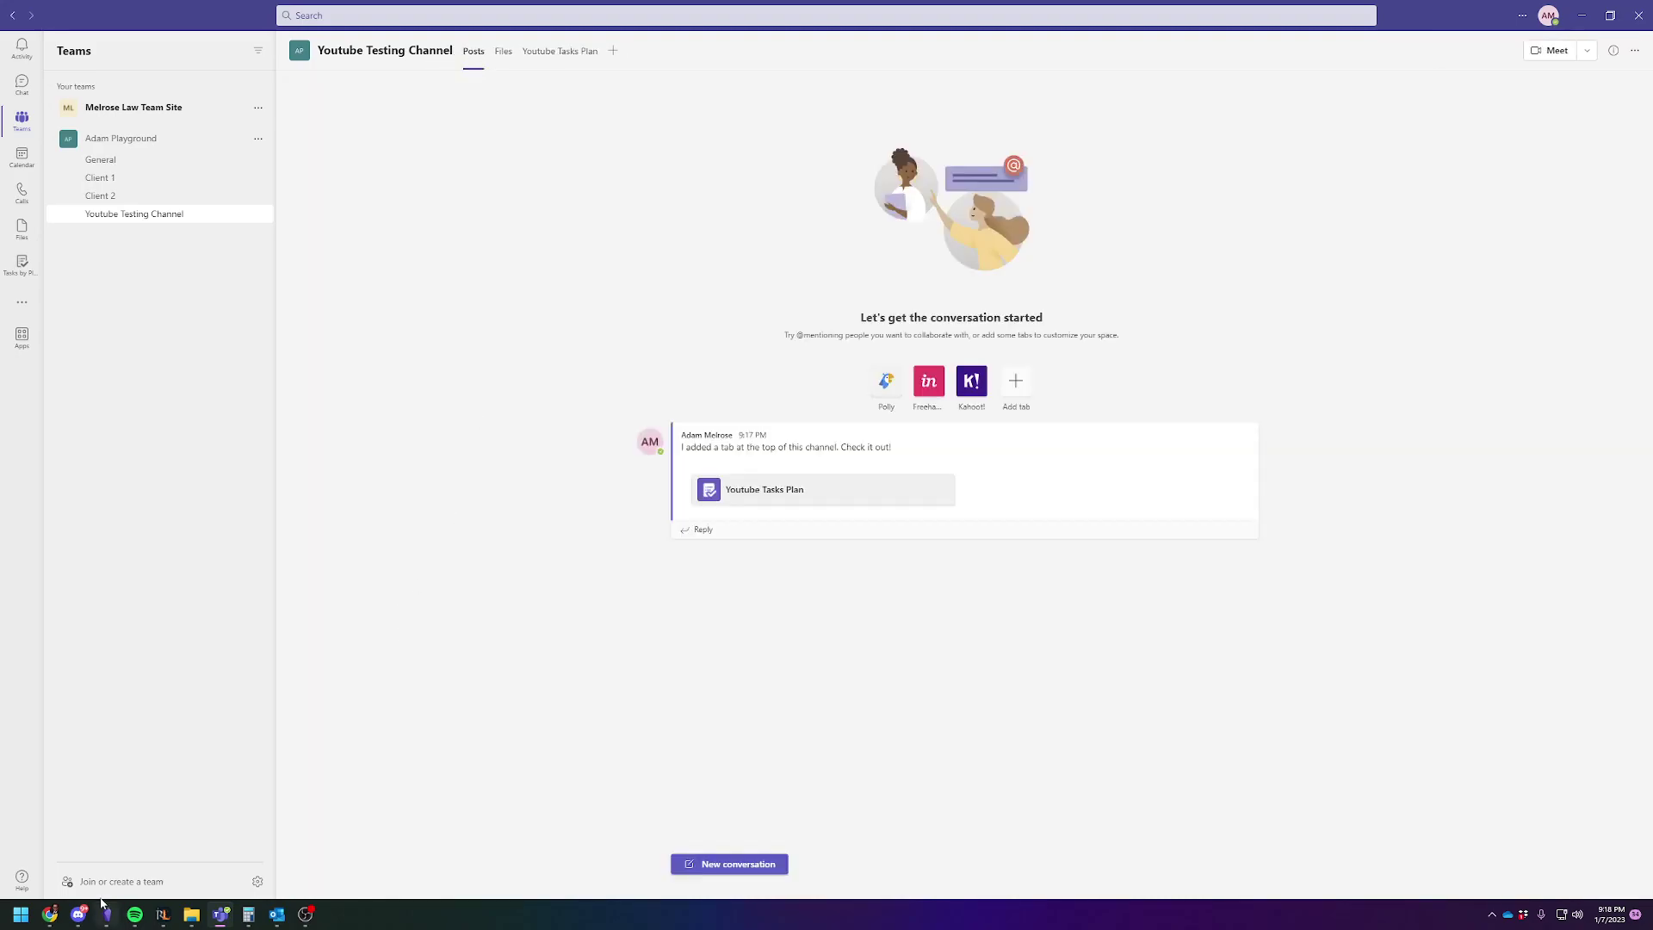
{"action": "left_click", "coordinate": [49, 914]}
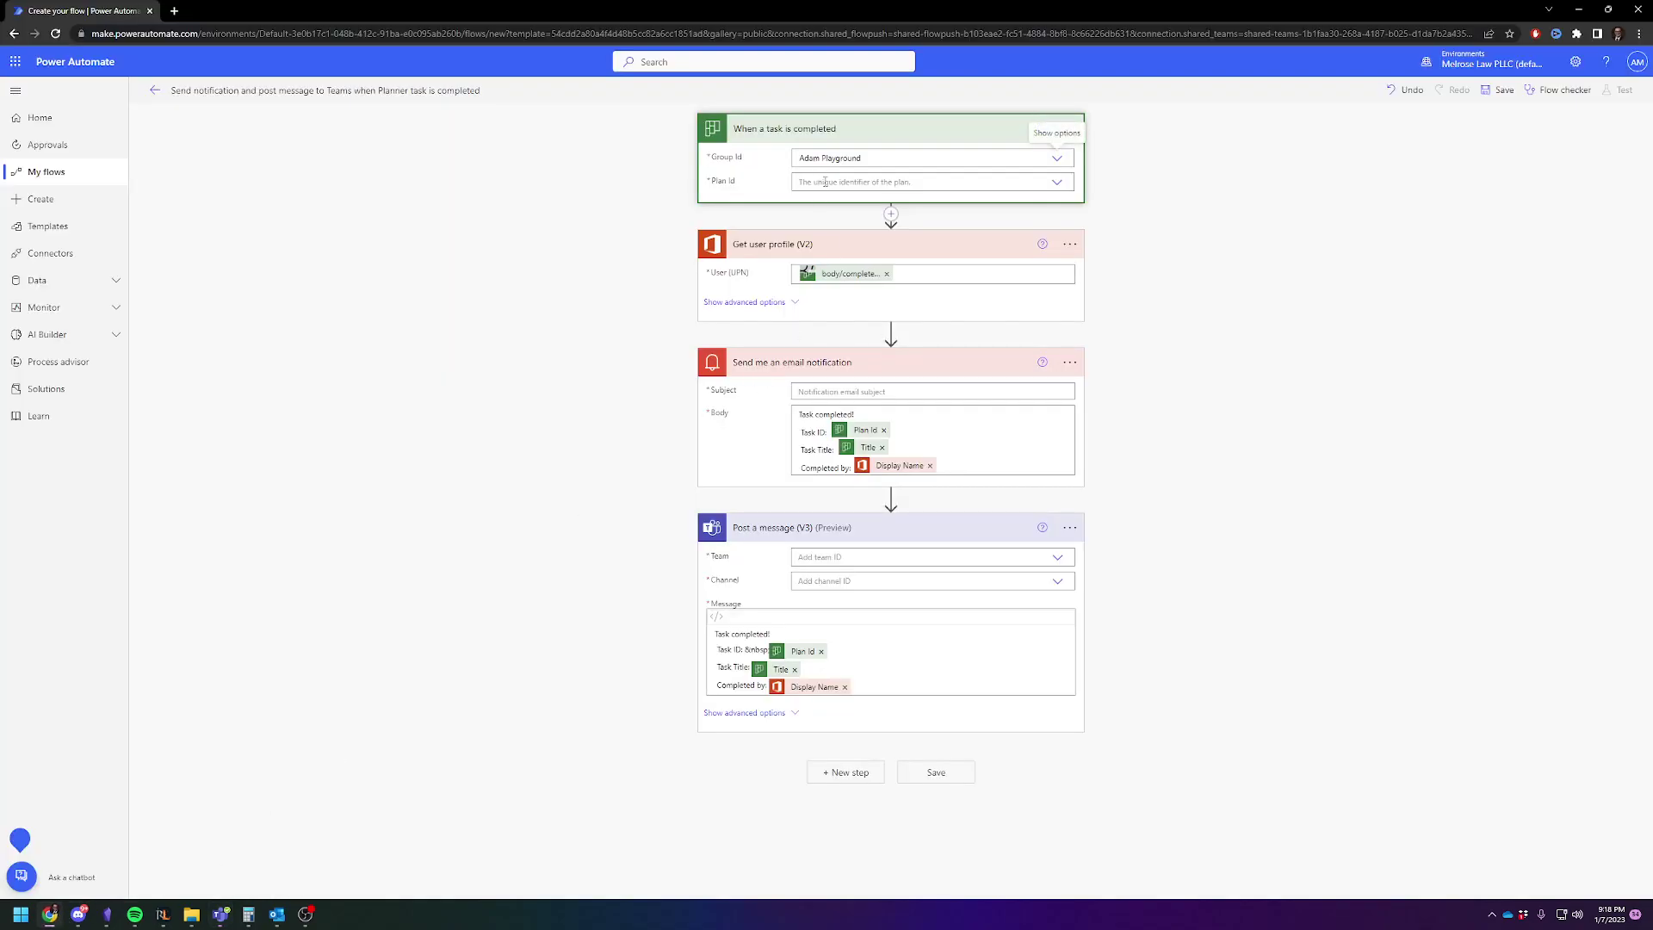
Step: Choose Youtube Tasks Plan in the trigger's Plan Id dropdown
{"action": "left_click", "coordinate": [818, 182]}
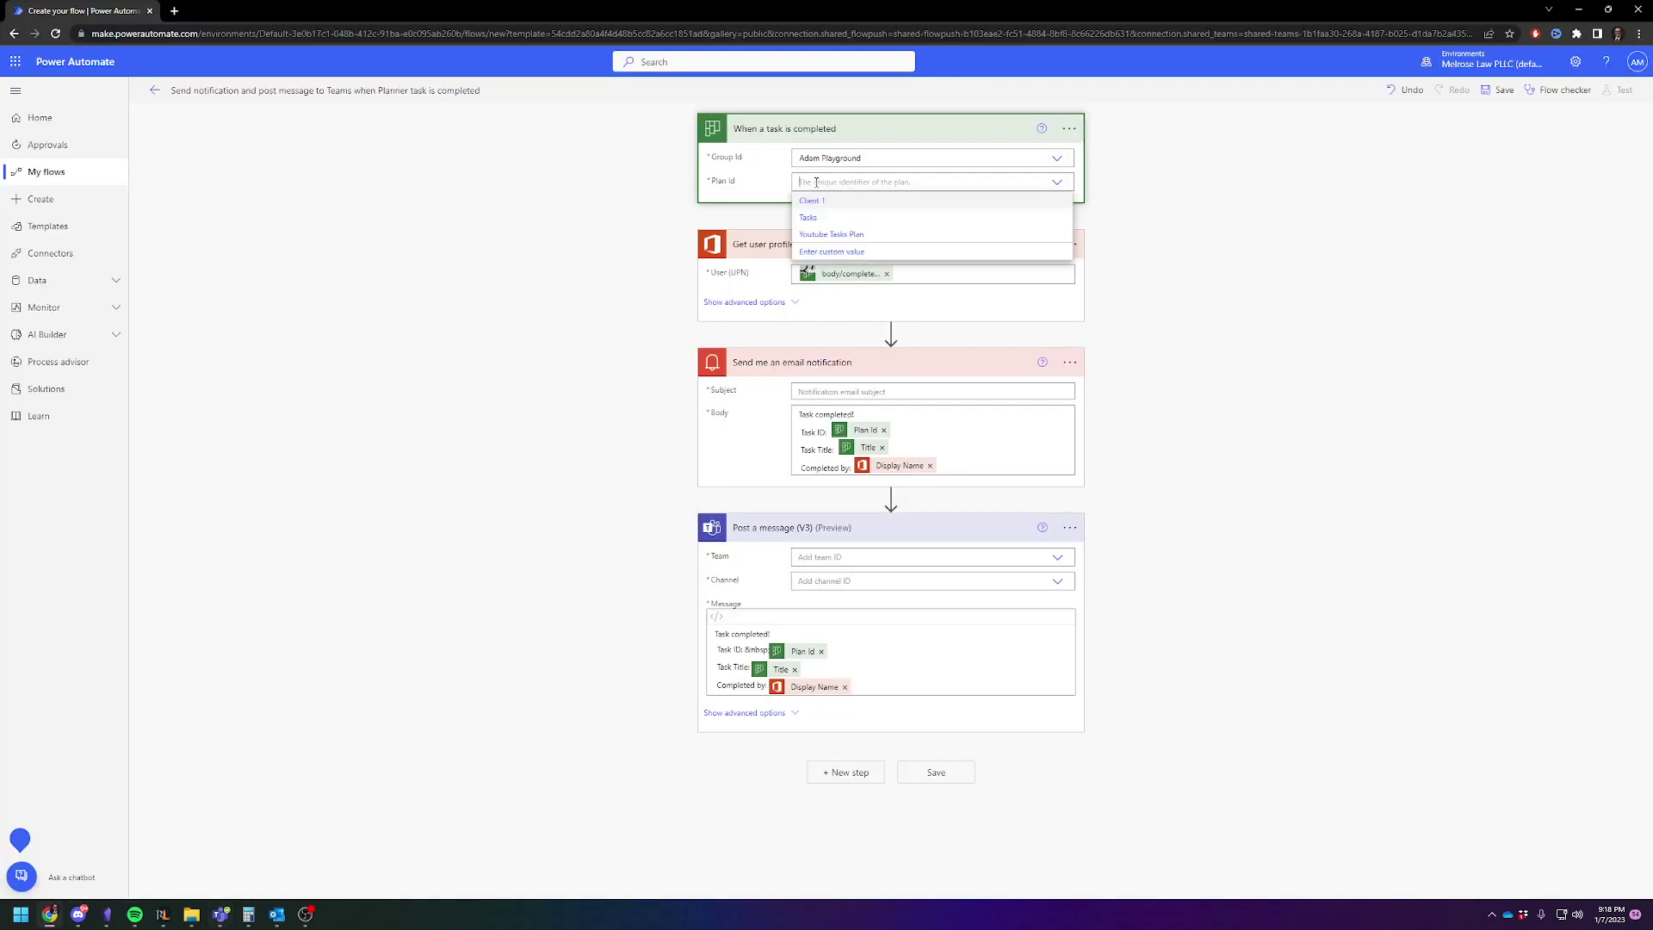
{"action": "left_click", "coordinate": [839, 234]}
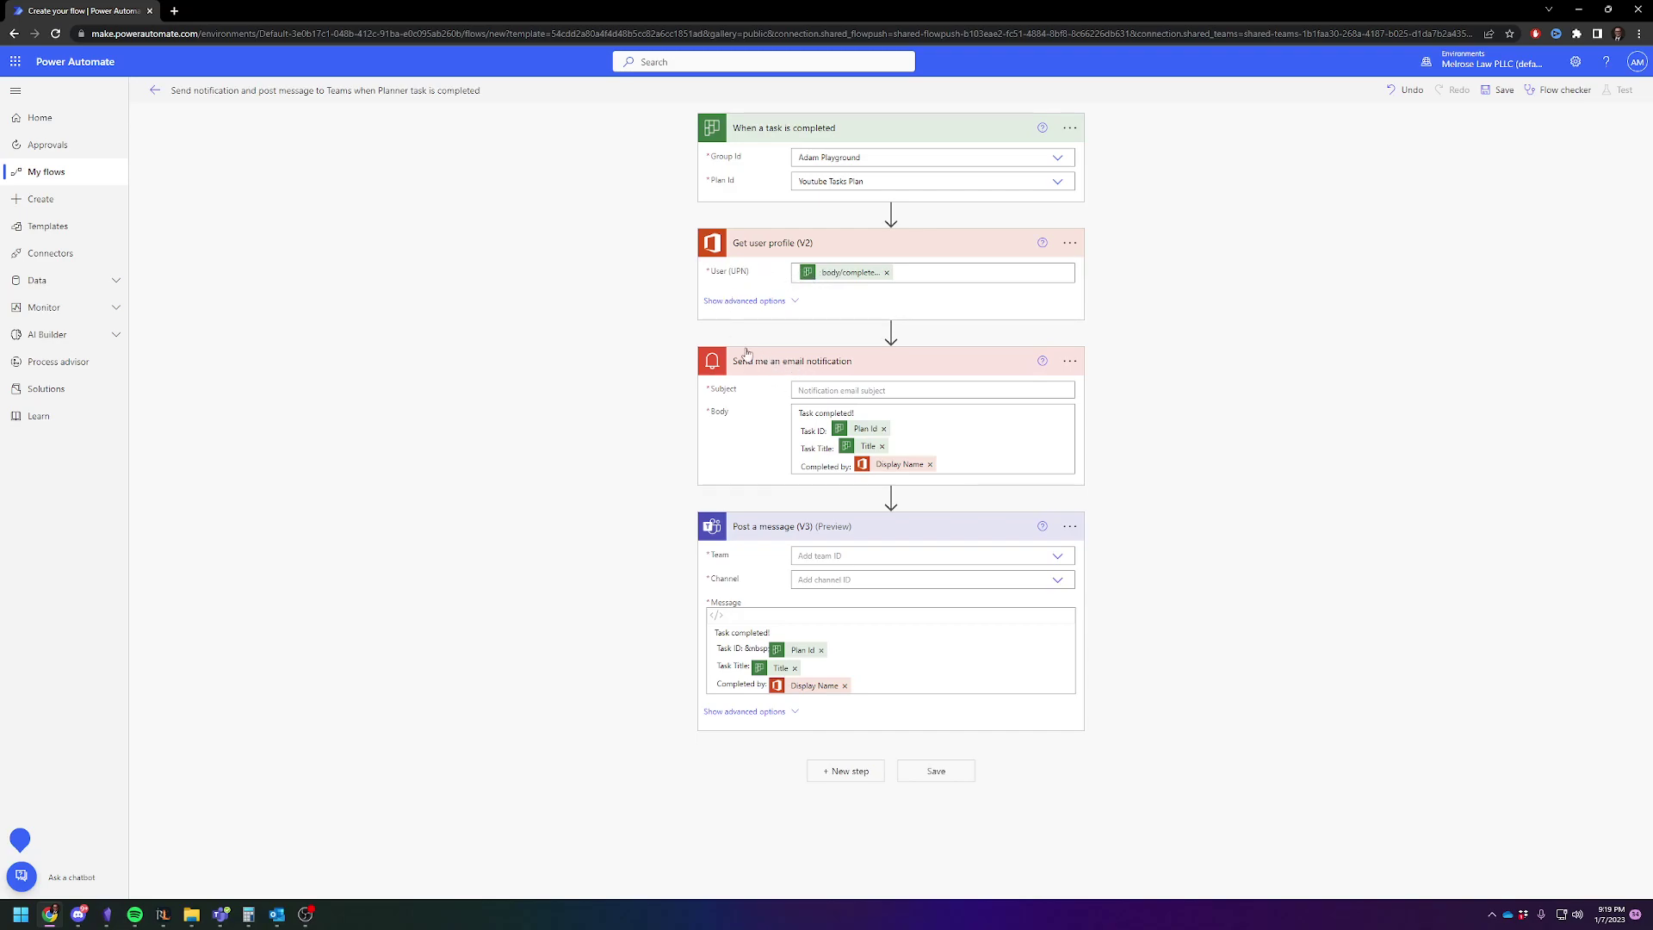
{"action": "left_click_drag", "start_coordinate": [822, 274], "coordinate": [843, 274]}
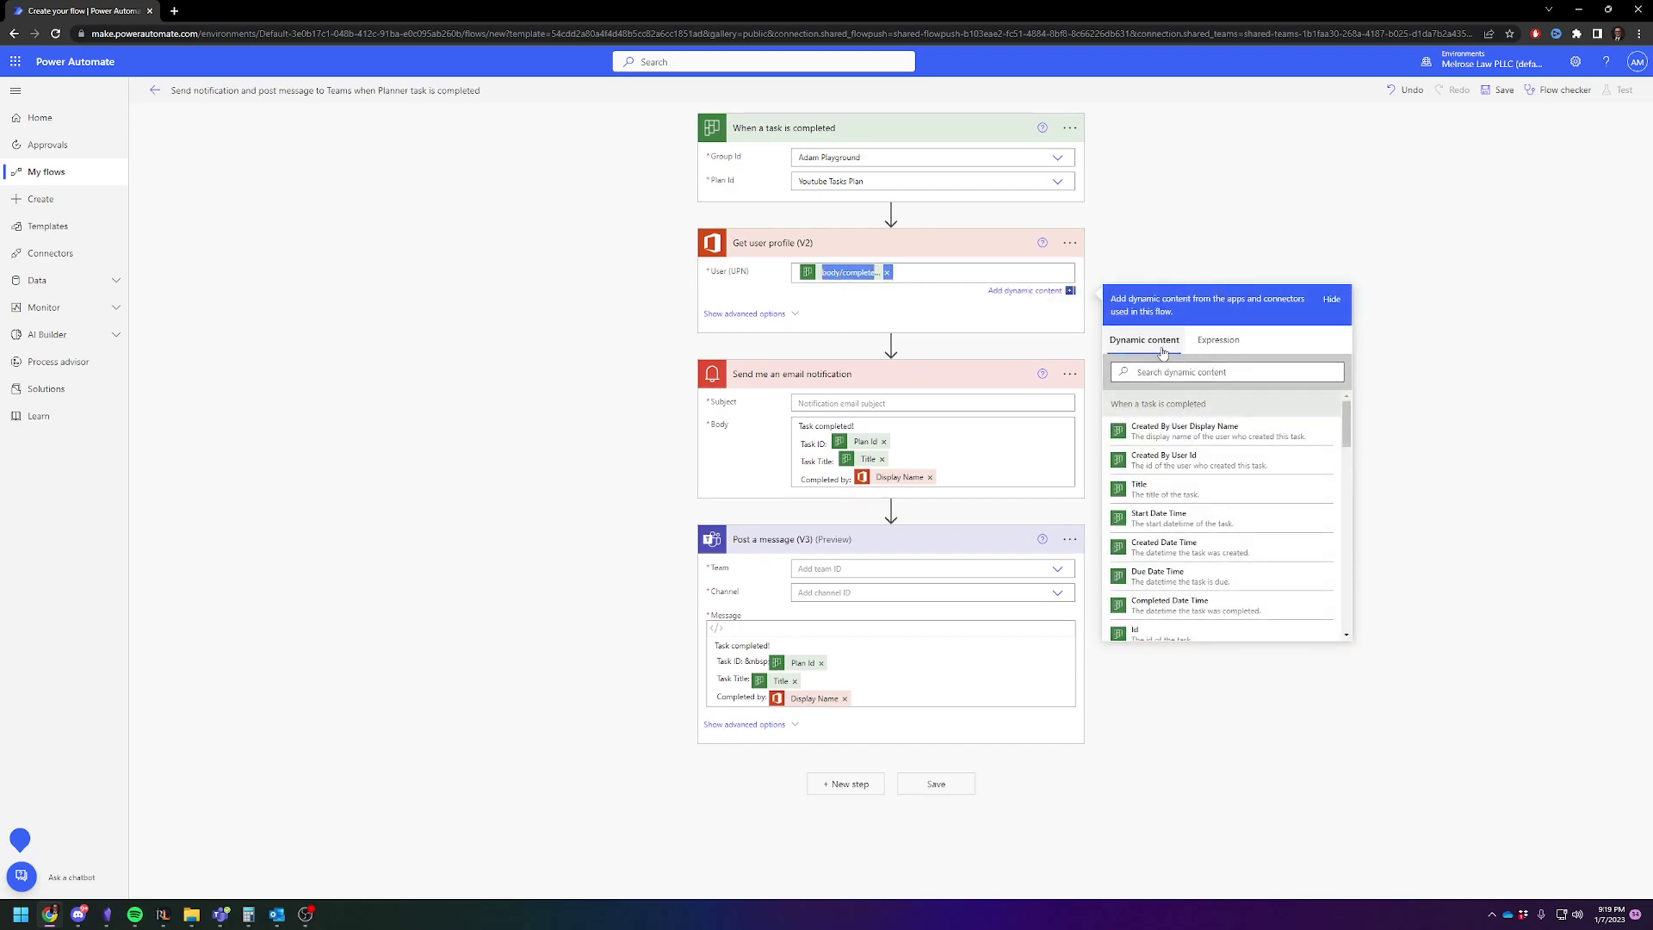
{"action": "left_click", "coordinate": [1280, 229]}
{"action": "right_click", "coordinate": [877, 280]}
{"action": "left_click", "coordinate": [1159, 256]}
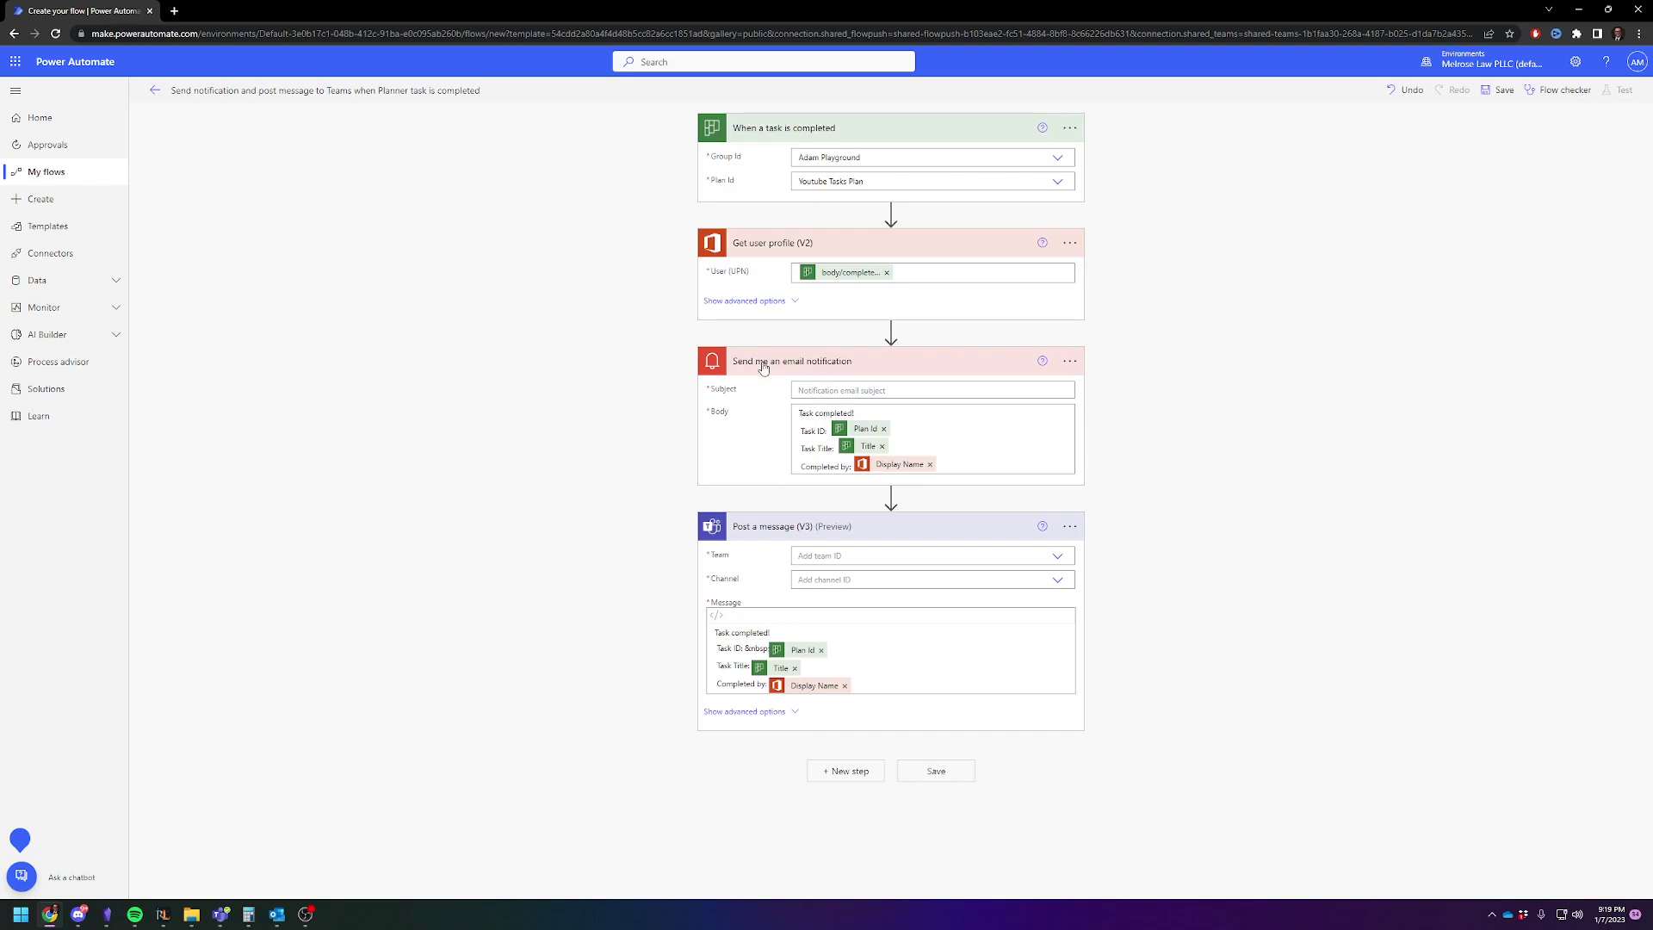
Step: Enter 'Task Complete in my Playground' as the email notification's subject
{"action": "left_click", "coordinate": [827, 391]}
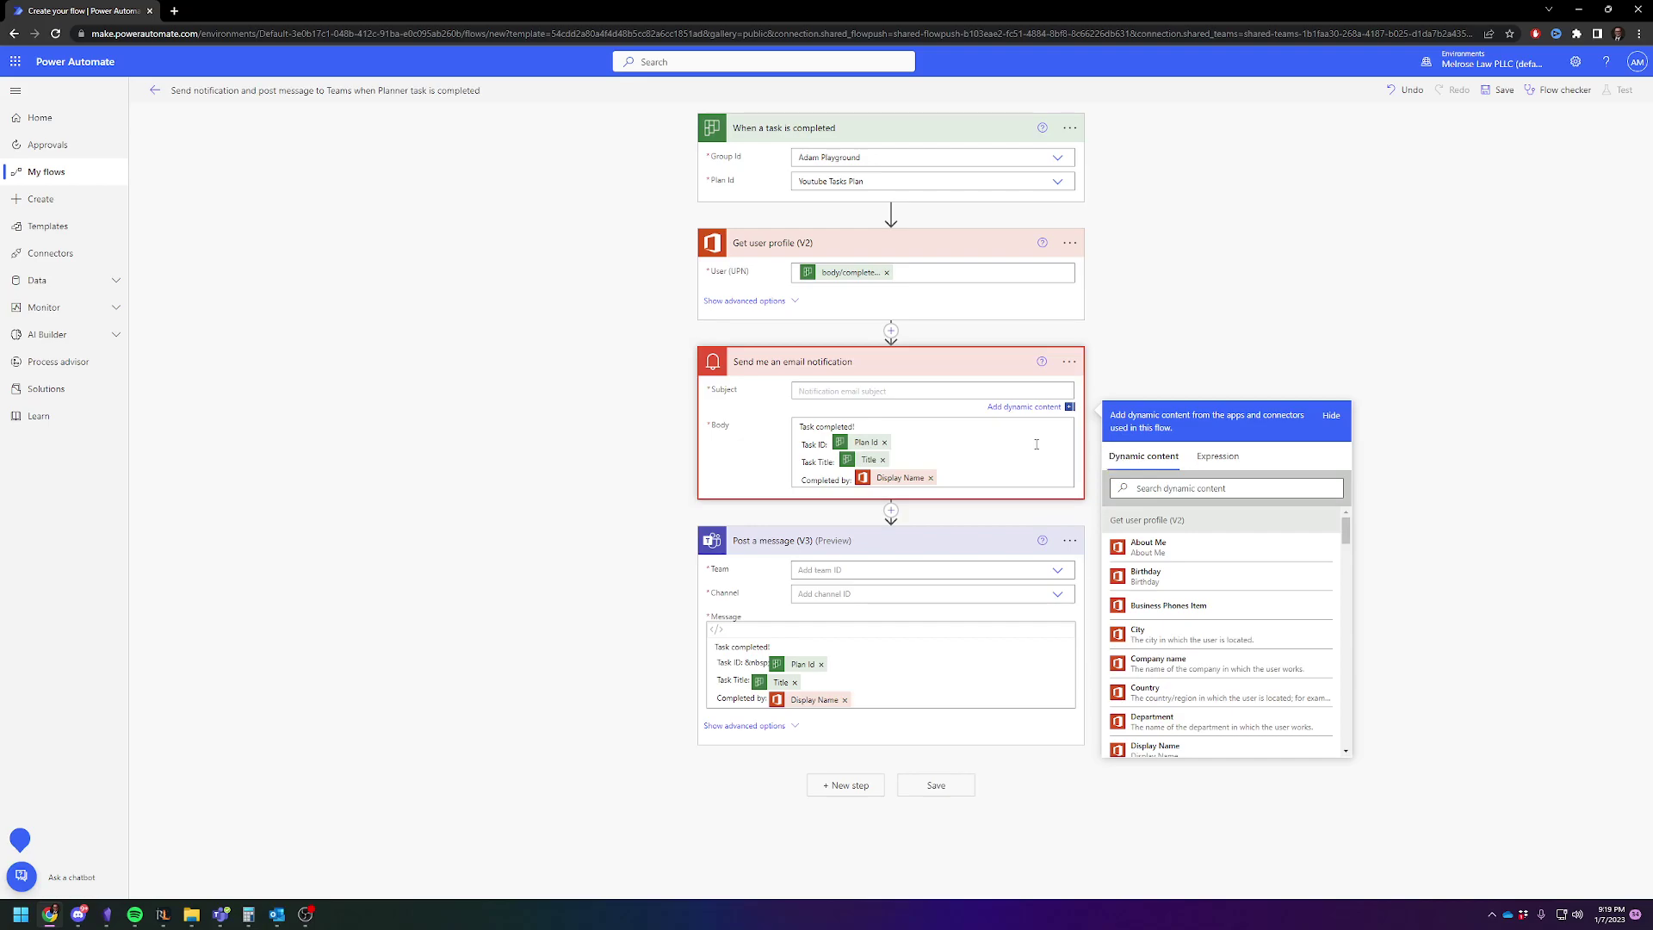
{"action": "type", "text": "Task Complete in my Playground"}
{"action": "left_click", "coordinate": [507, 443]}
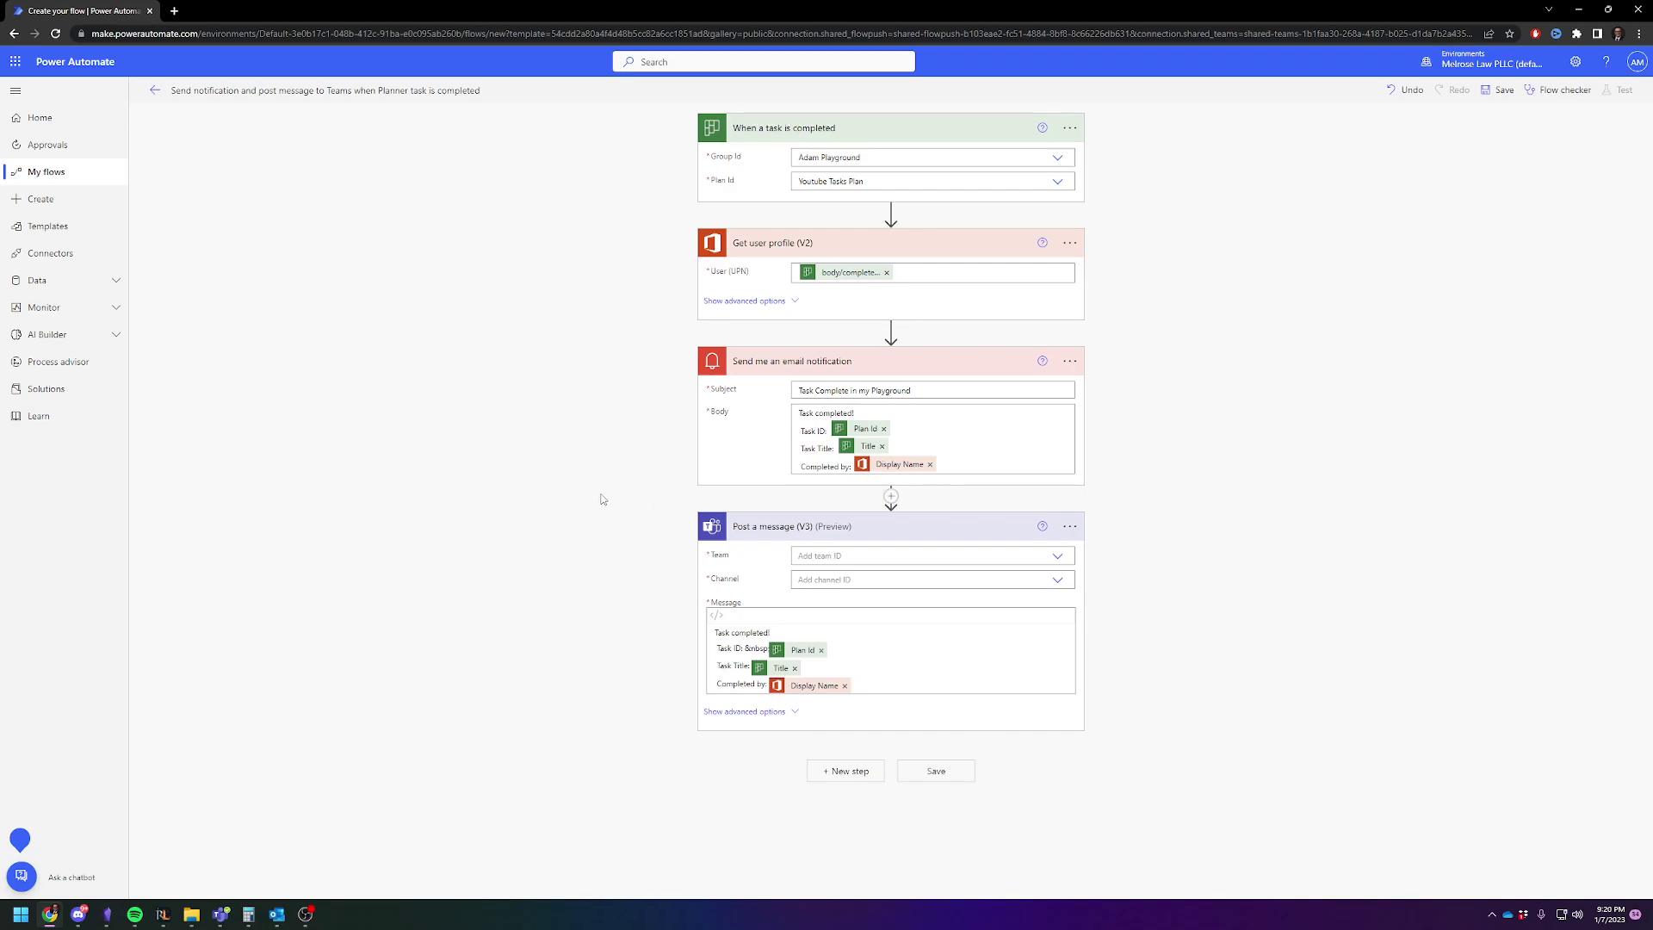
{"action": "left_click", "coordinate": [1069, 363]}
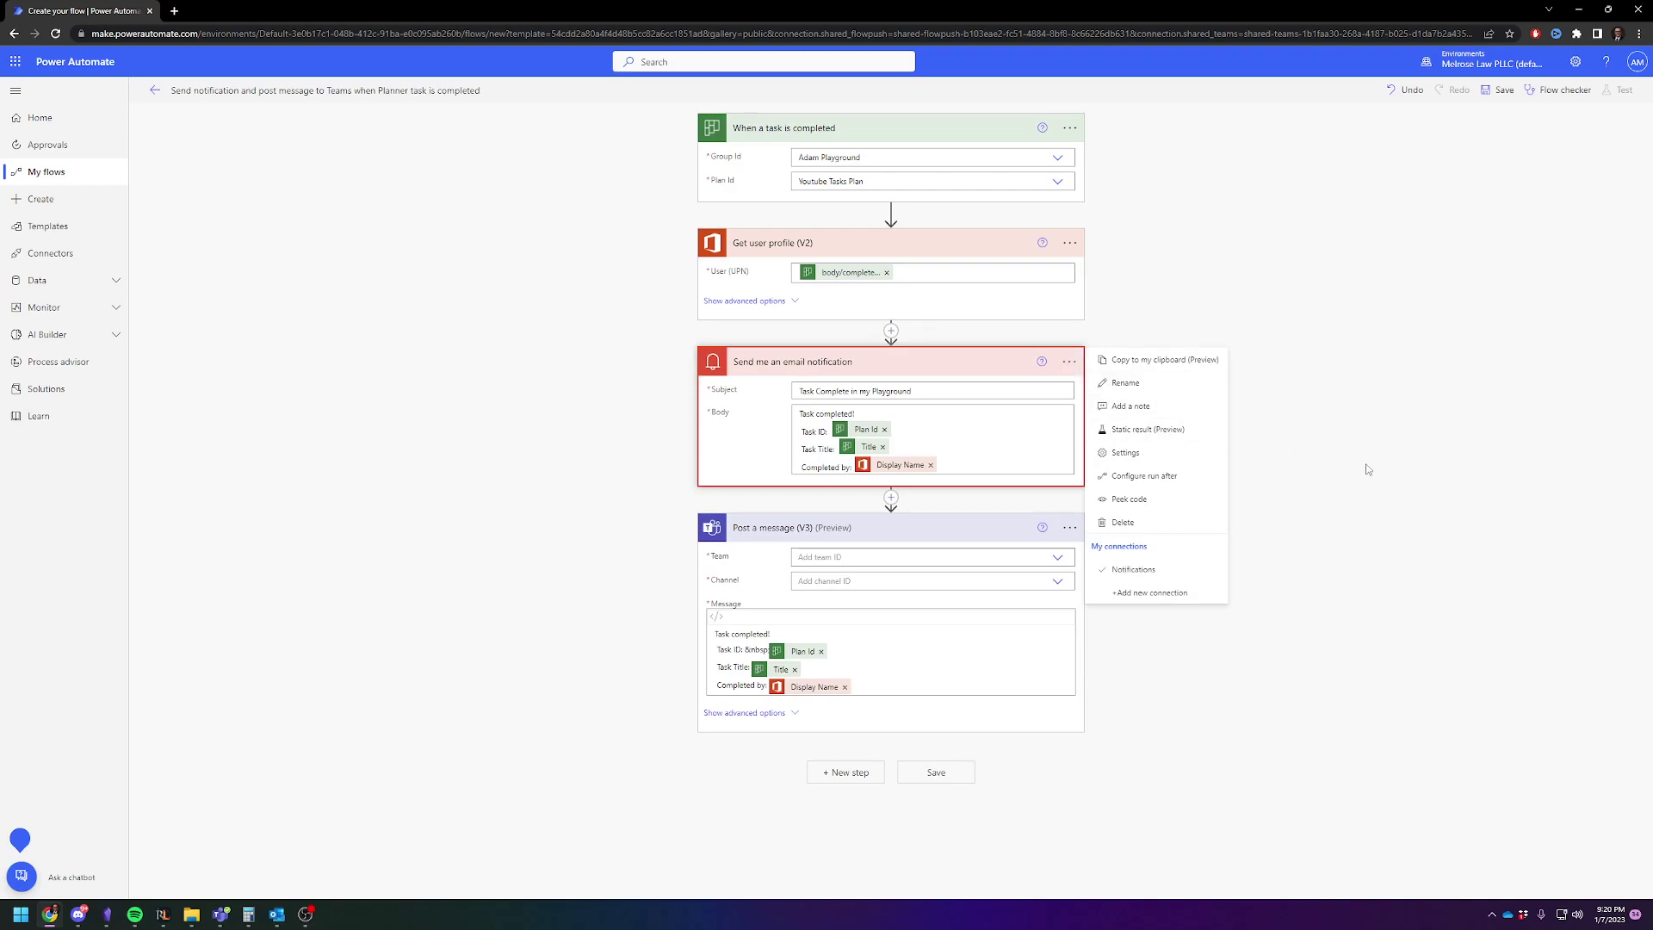
{"action": "left_click", "coordinate": [1262, 468]}
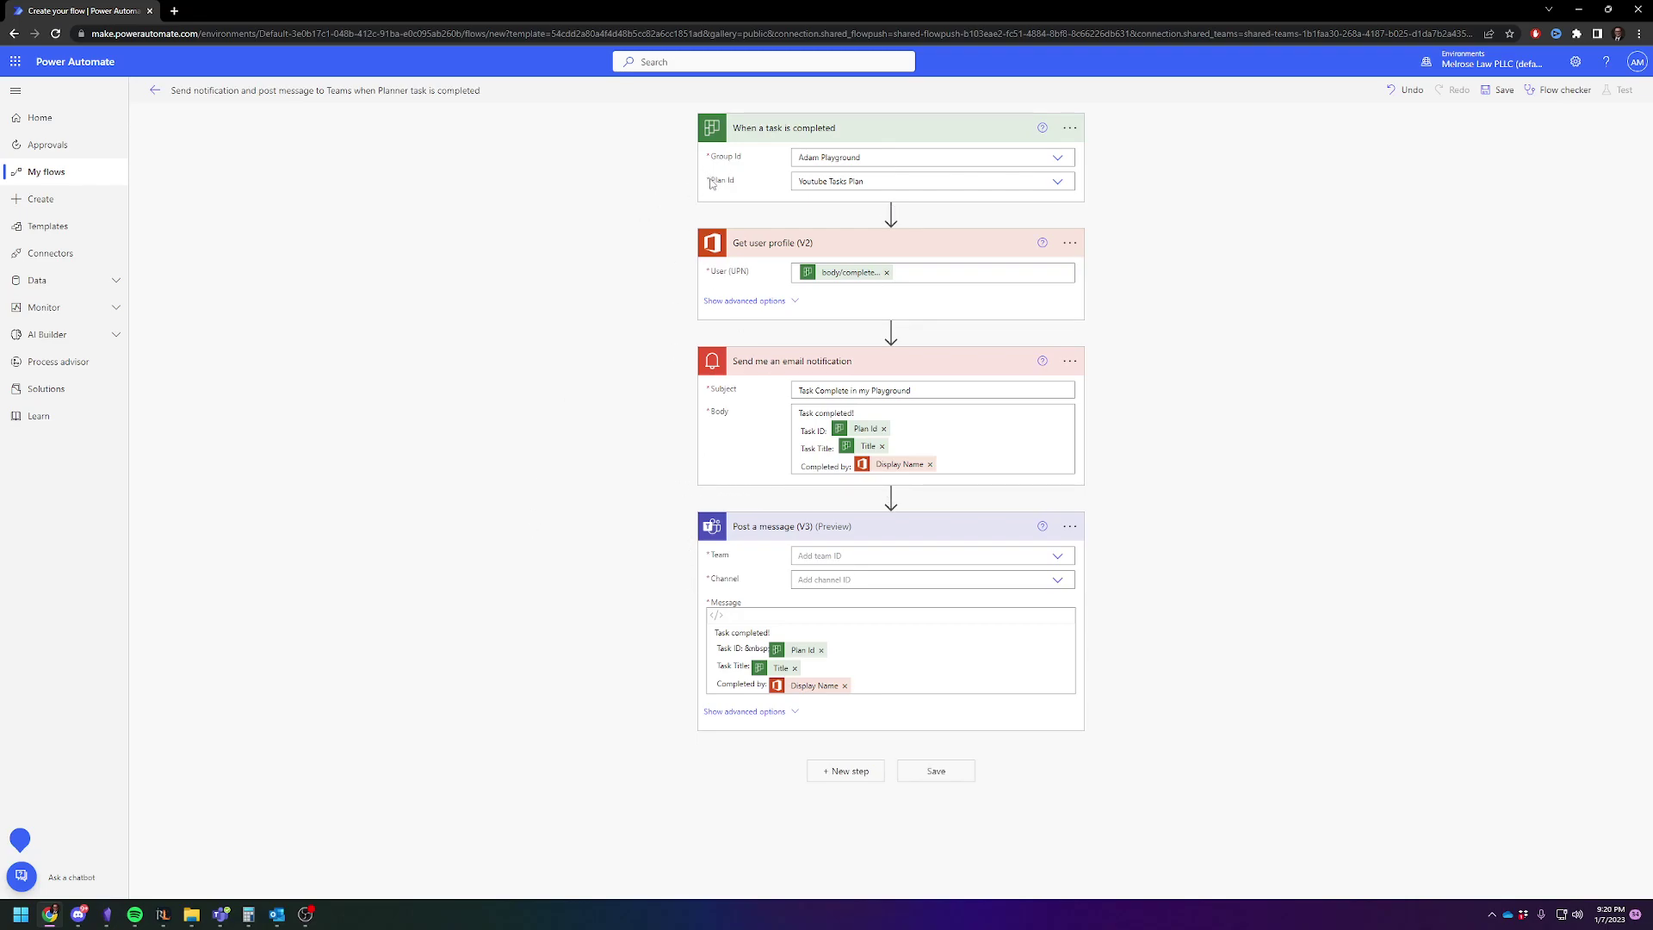
Step: Target the playground team's Youtube Testing Channel in Post a message (V3) and edit the 'Task completed!' text
{"action": "left_click", "coordinate": [852, 555]}
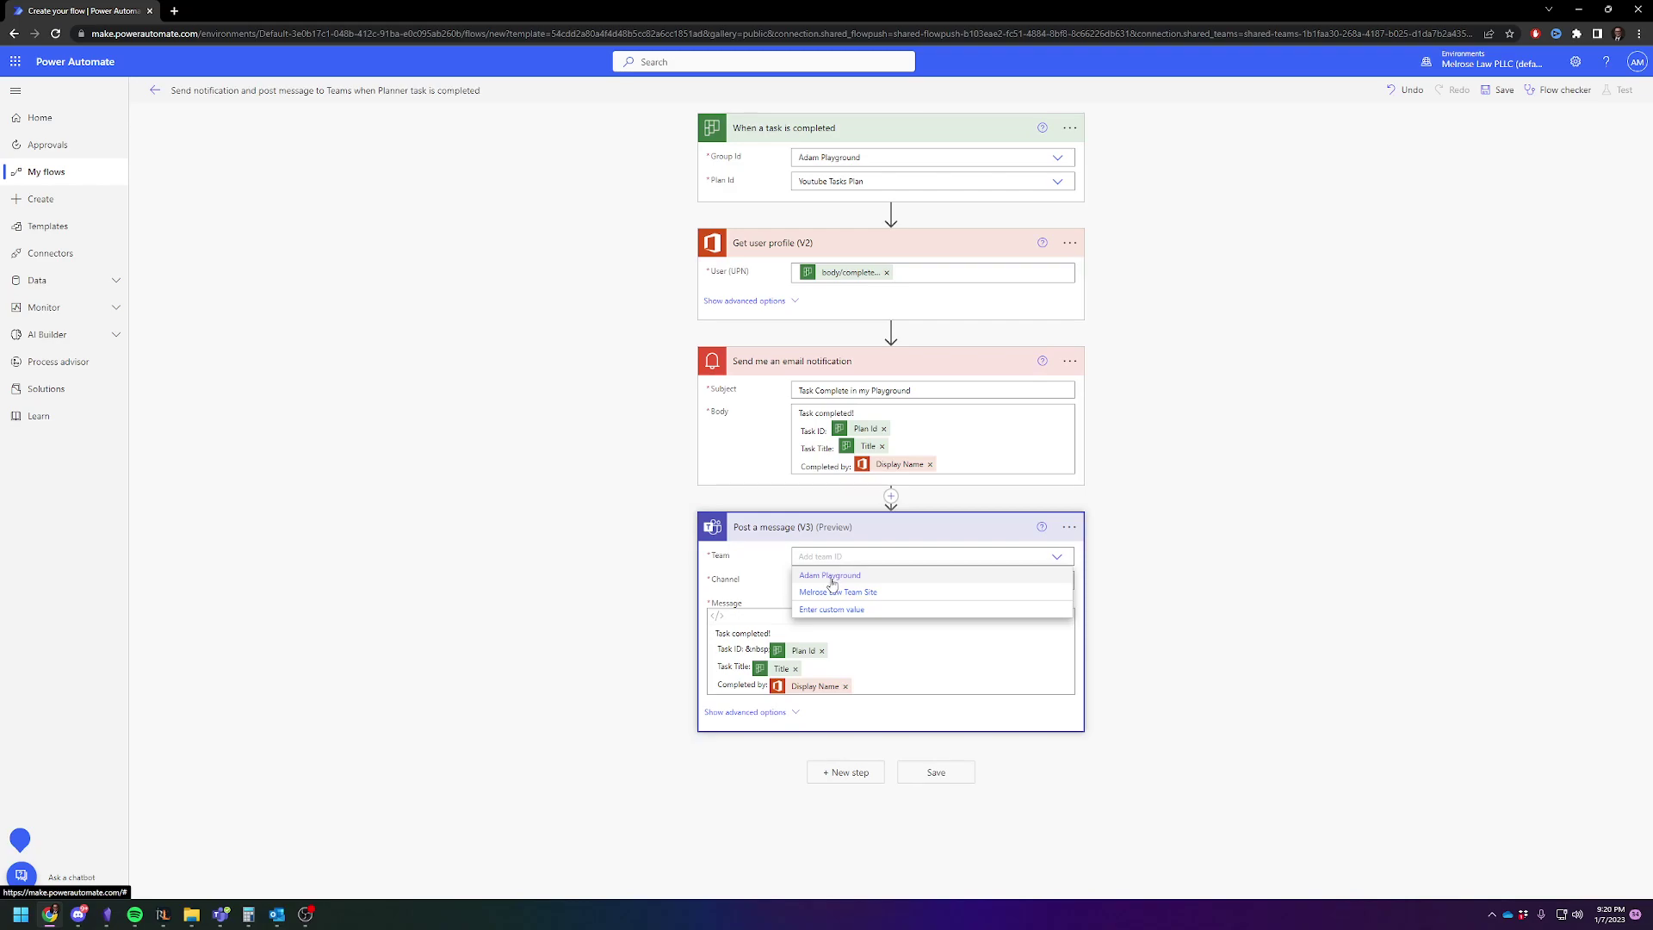
{"action": "left_click", "coordinate": [831, 575]}
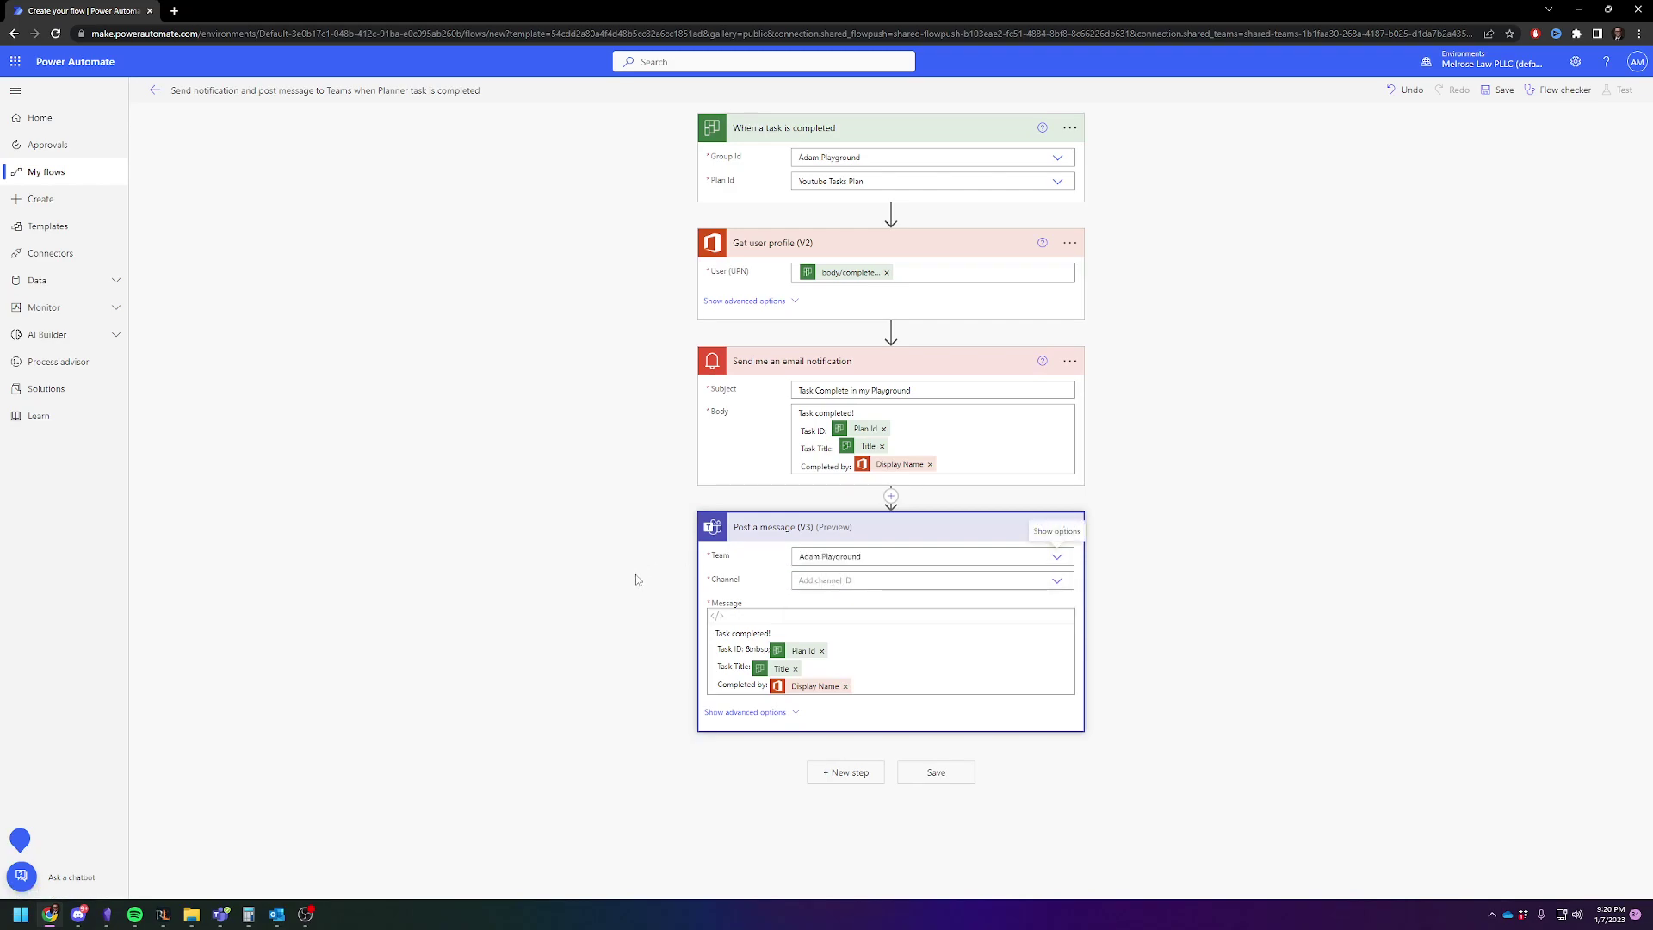
{"action": "left_click", "coordinate": [822, 581]}
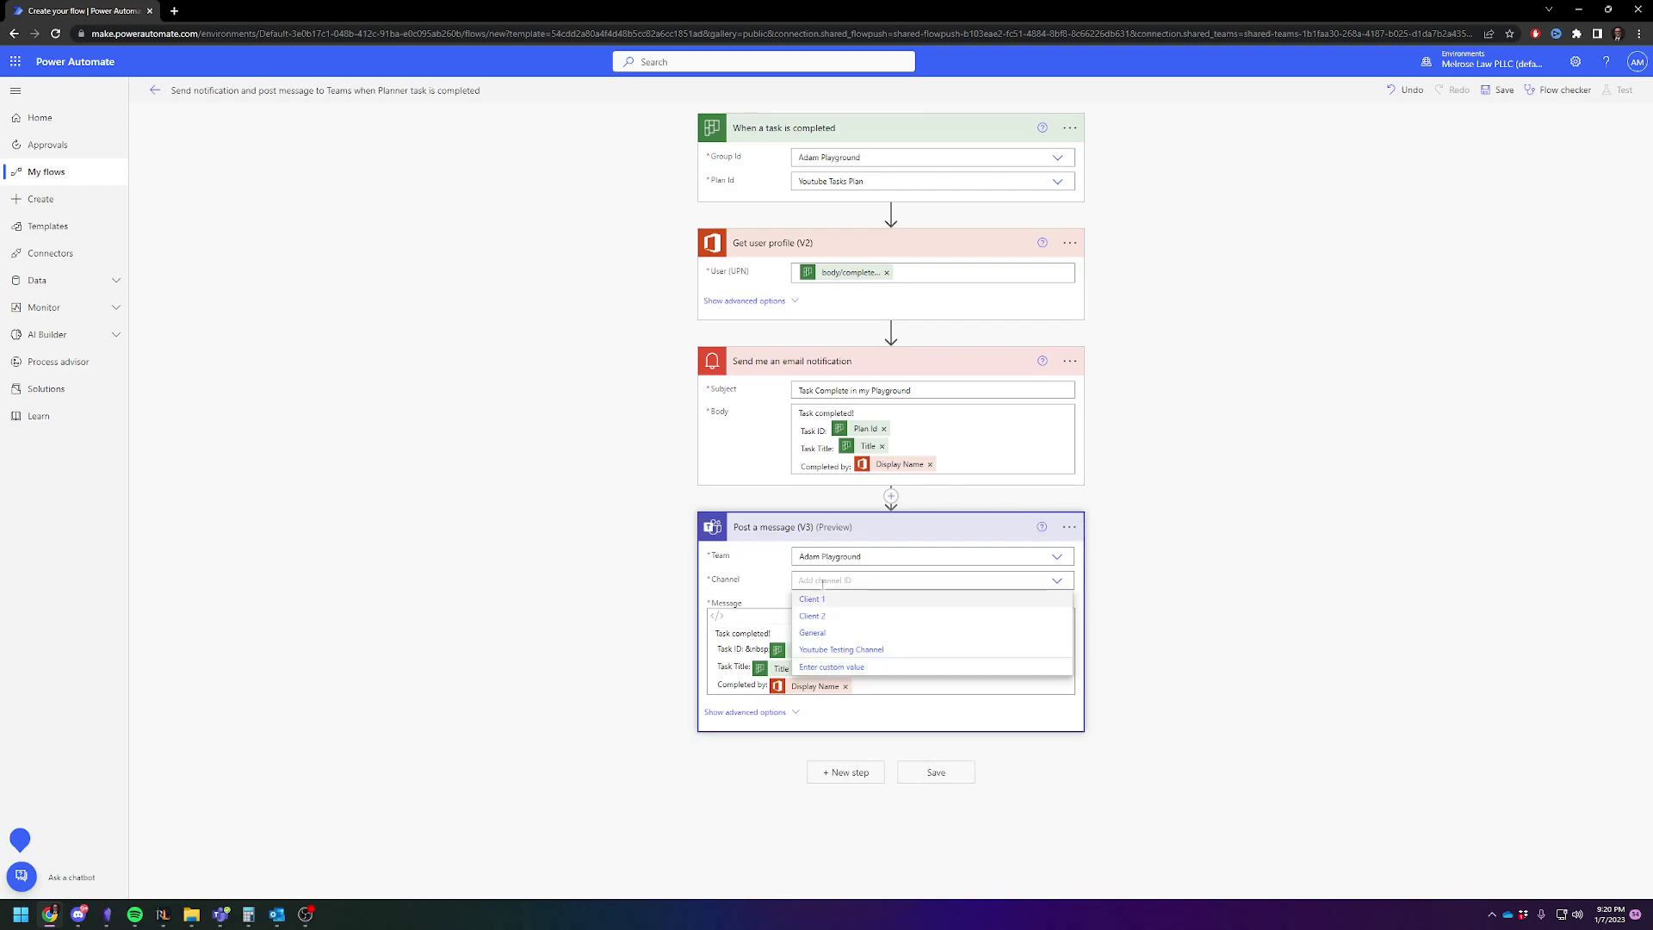
{"action": "left_click", "coordinate": [834, 651]}
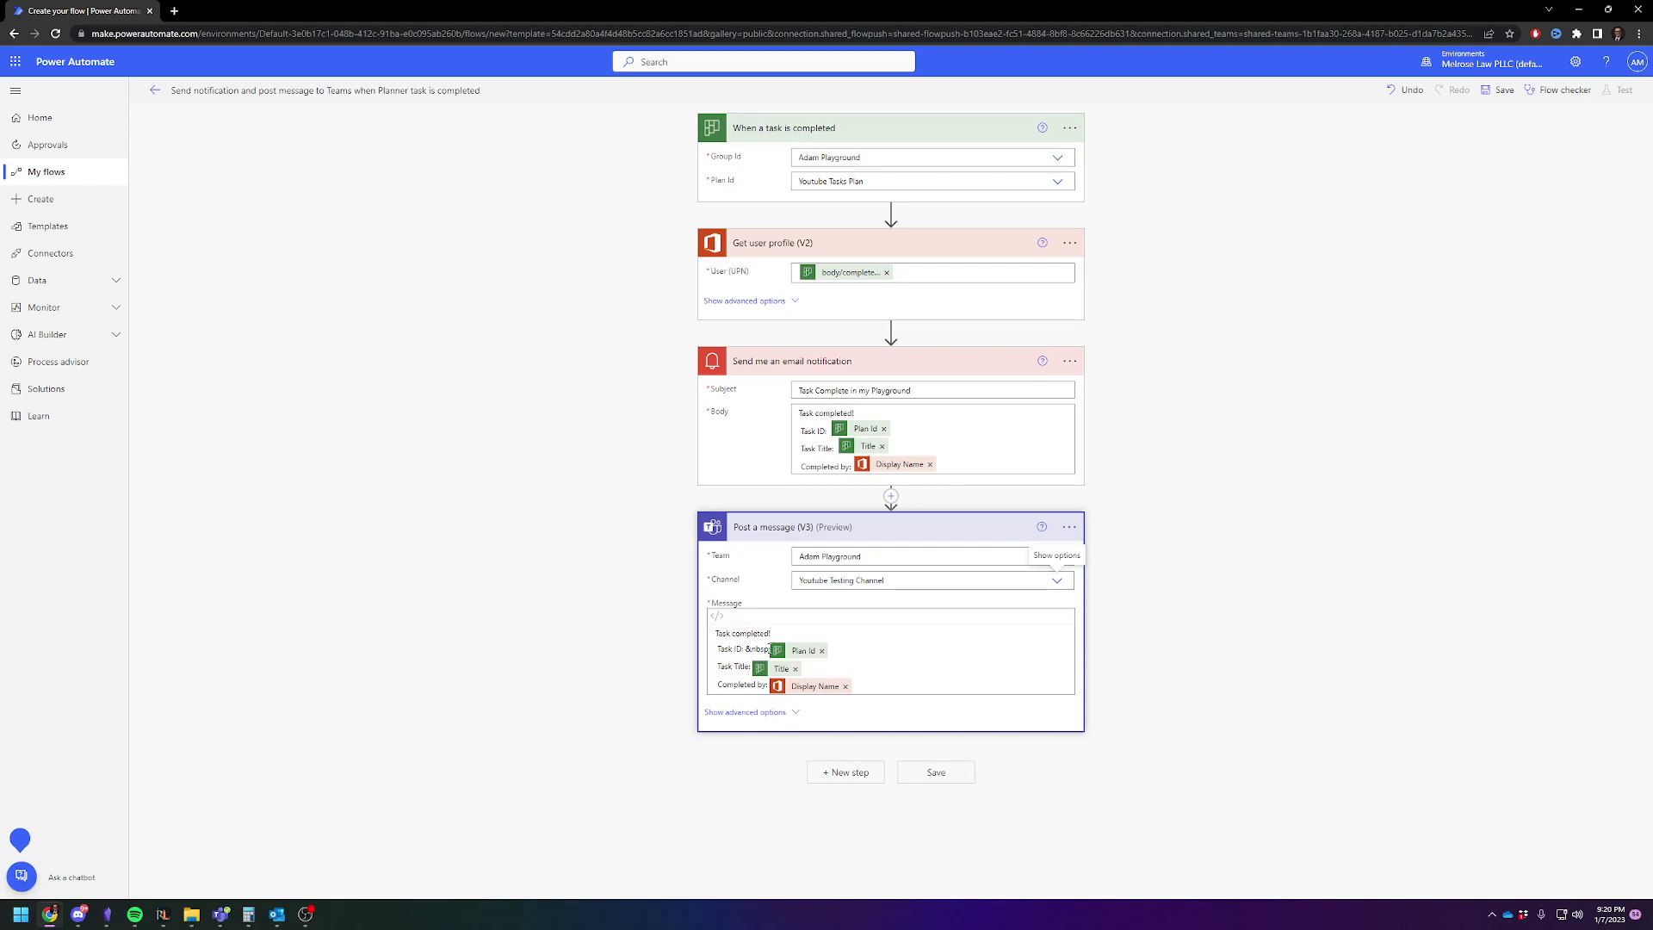
{"action": "left_click", "coordinate": [781, 633]}
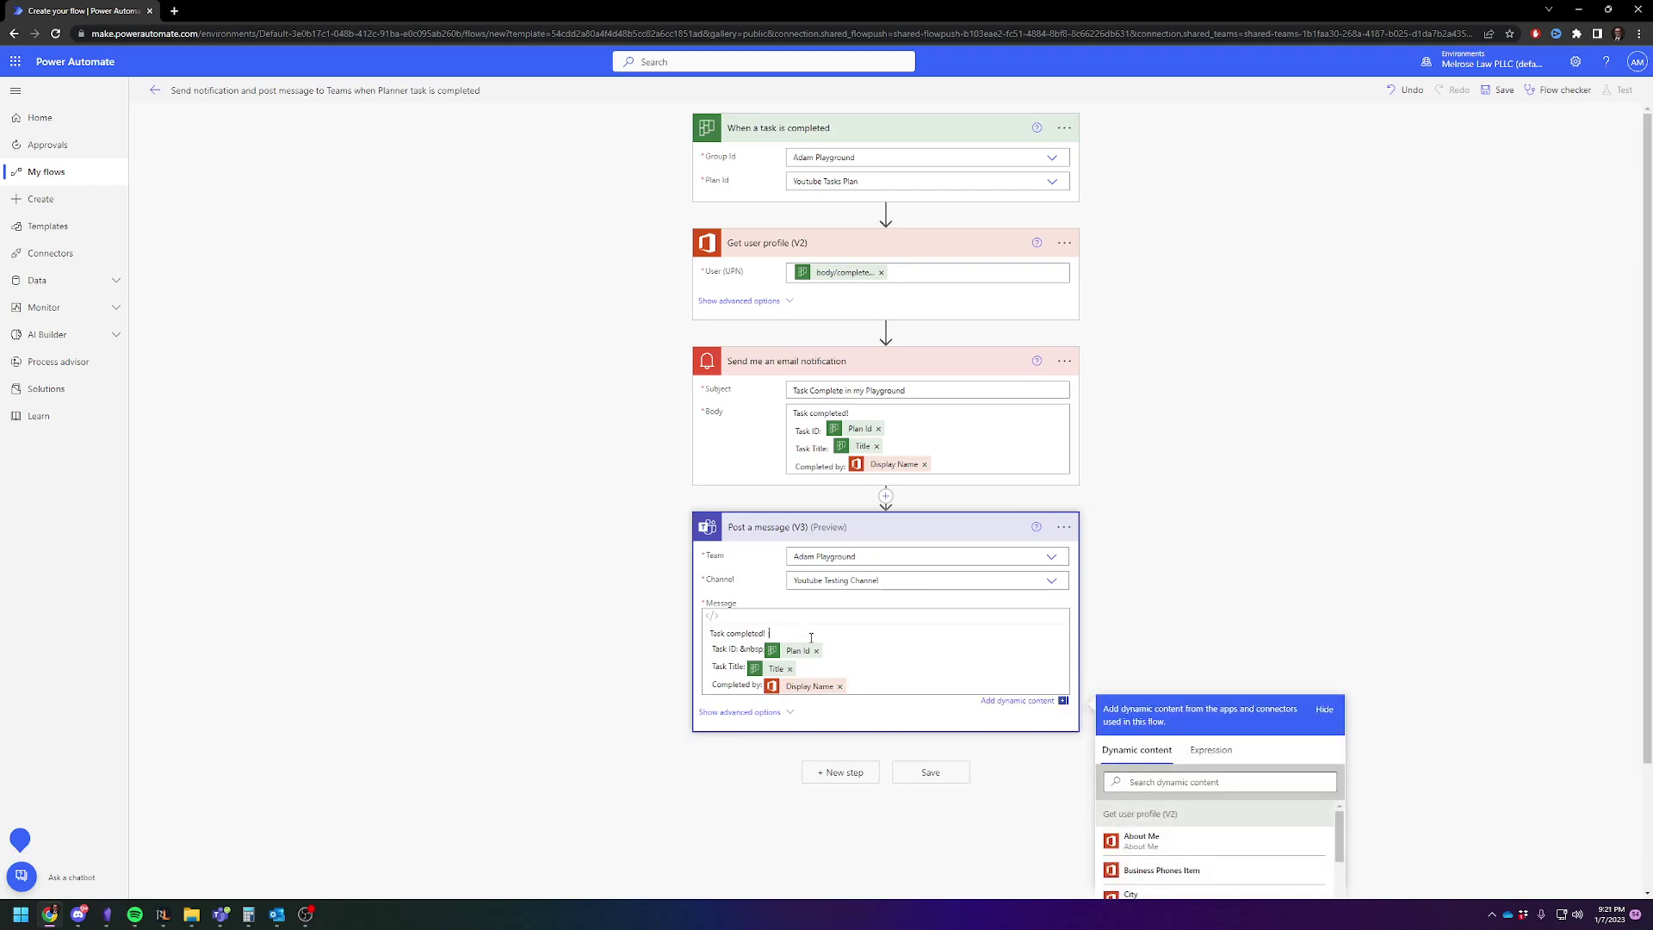
{"action": "left_click", "coordinate": [1275, 619]}
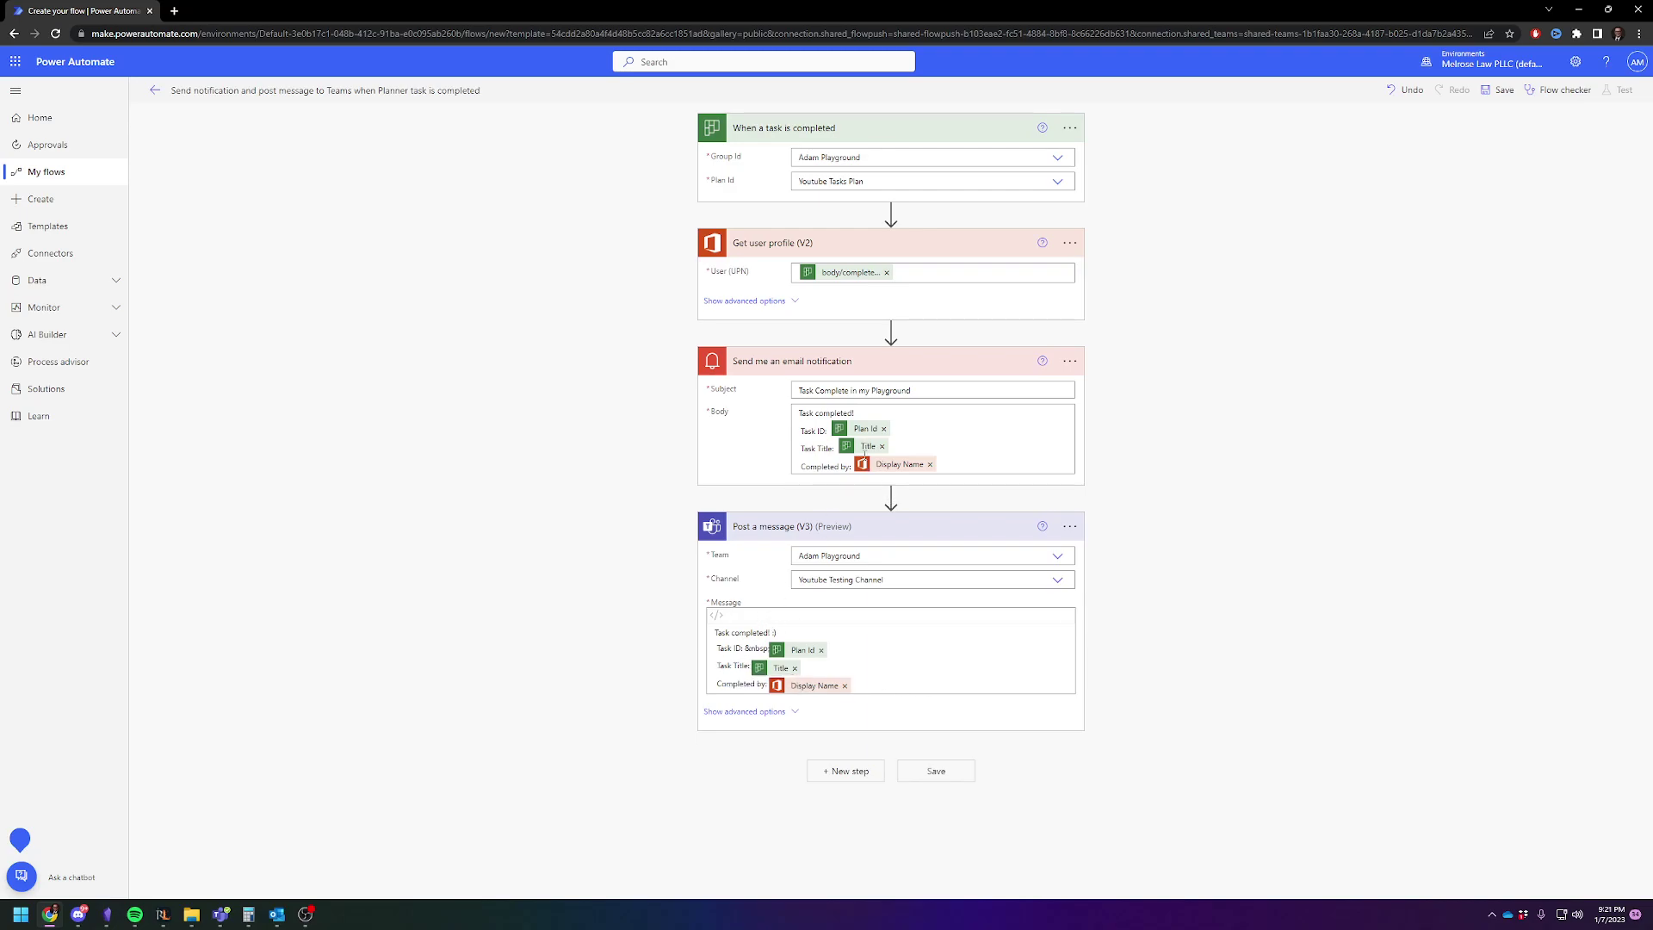
Step: Save the flow and start a test run with the Manually trigger option
{"action": "left_click", "coordinate": [945, 767]}
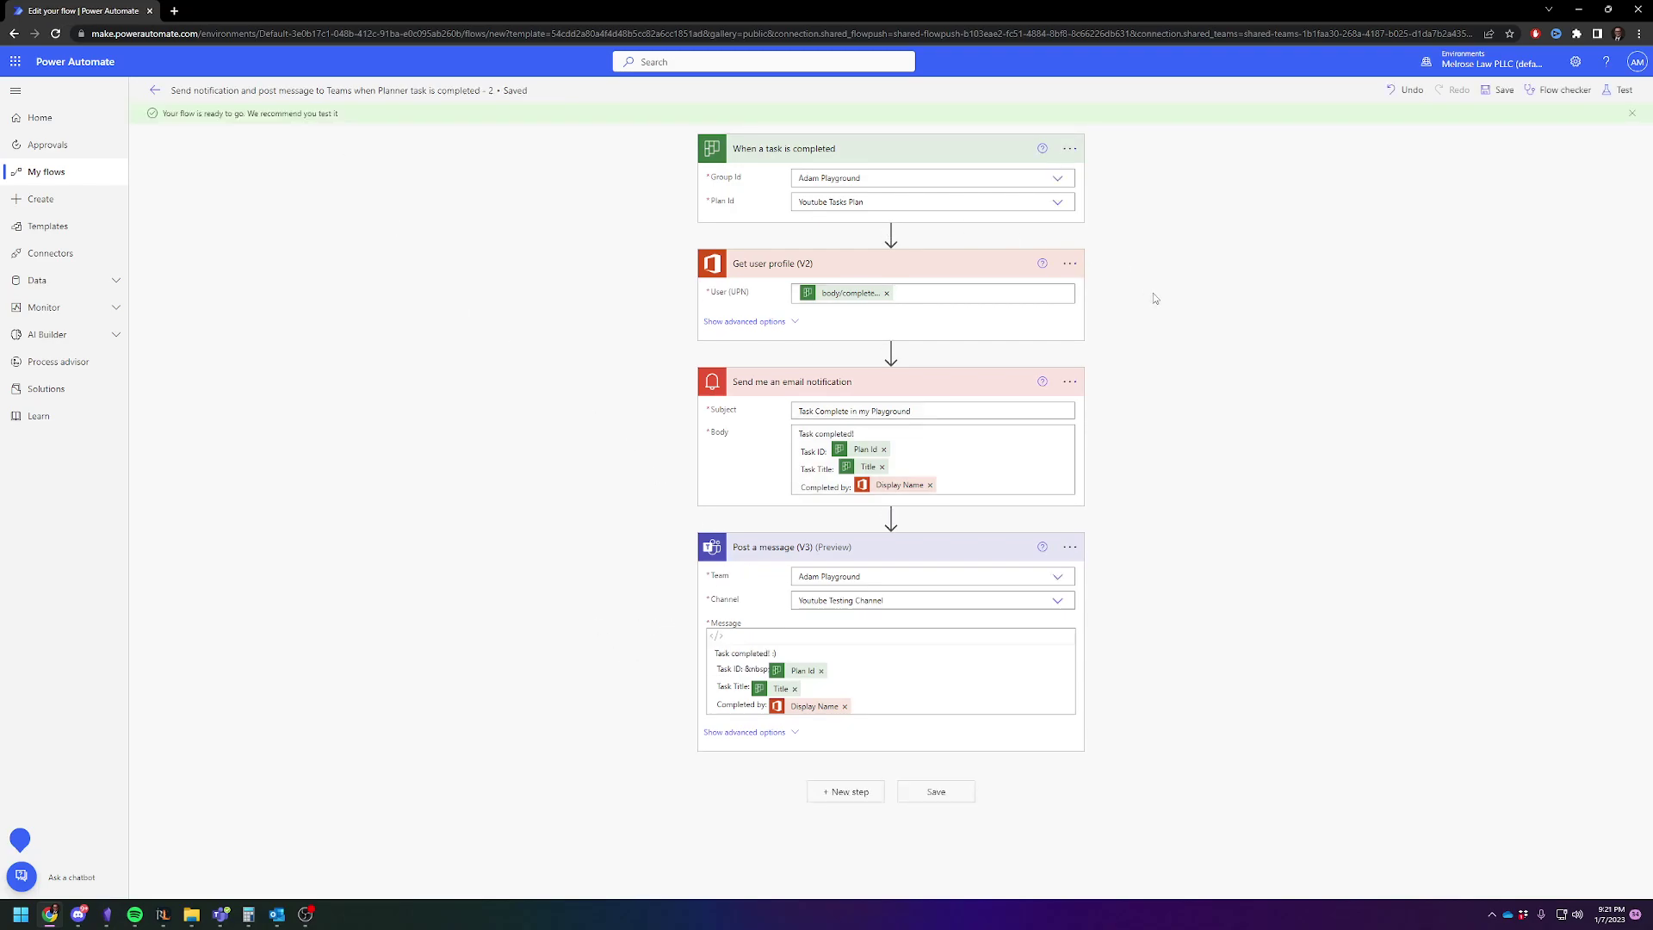
{"action": "left_click", "coordinate": [1617, 90]}
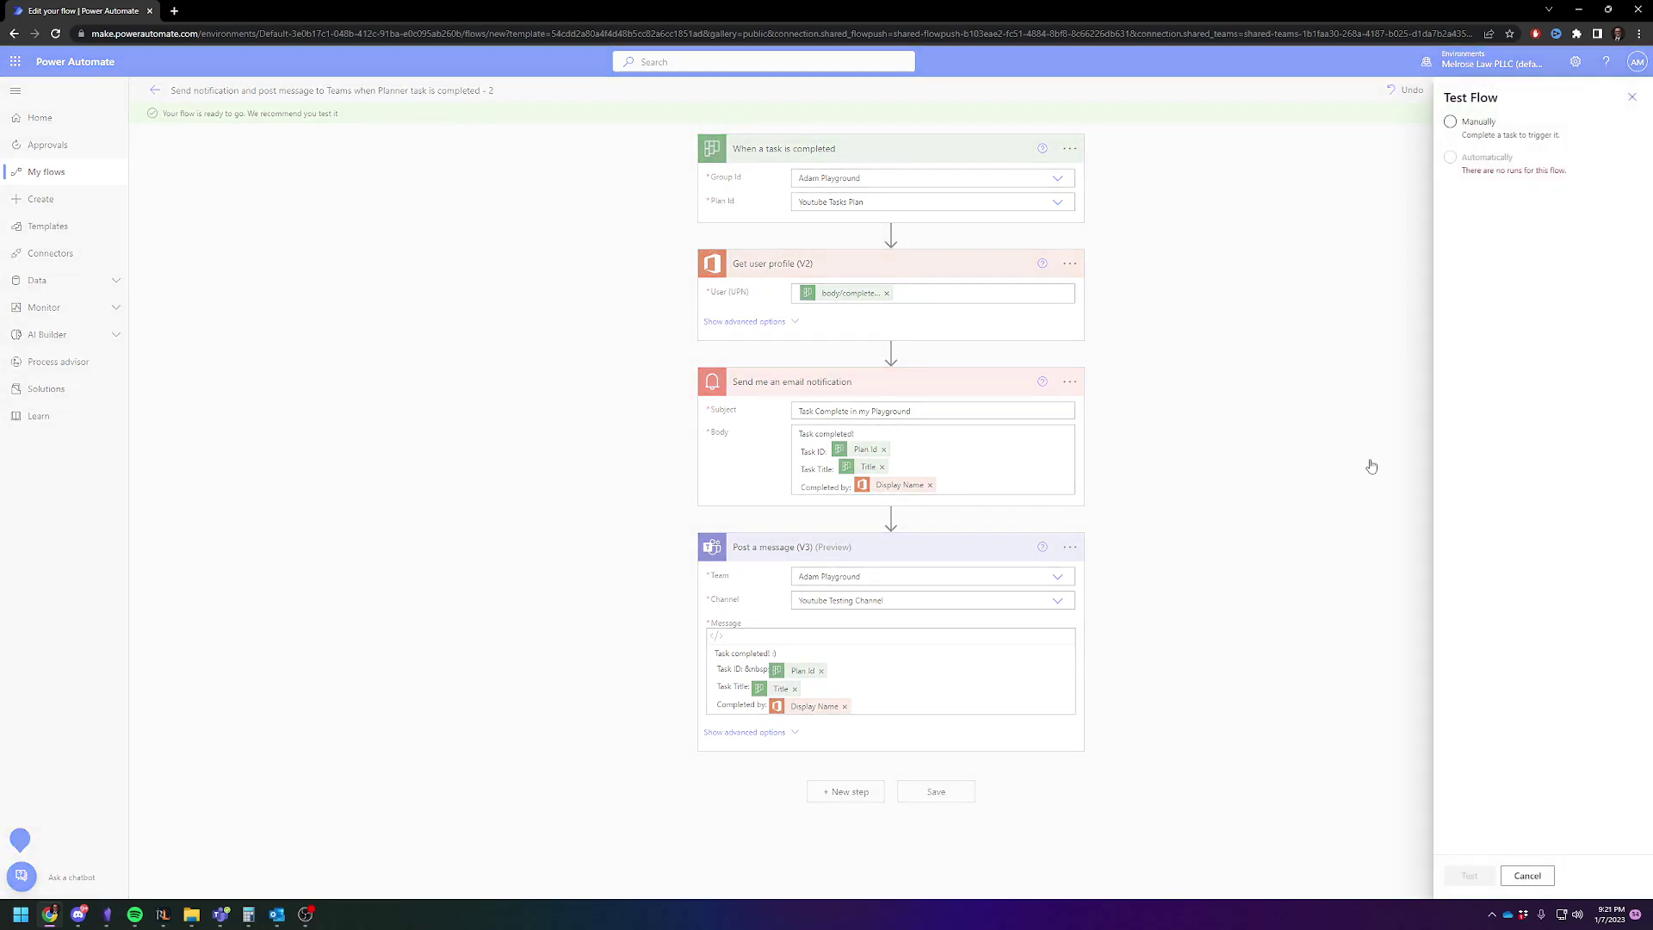
{"action": "left_click", "coordinate": [1451, 123]}
{"action": "left_click", "coordinate": [1470, 874]}
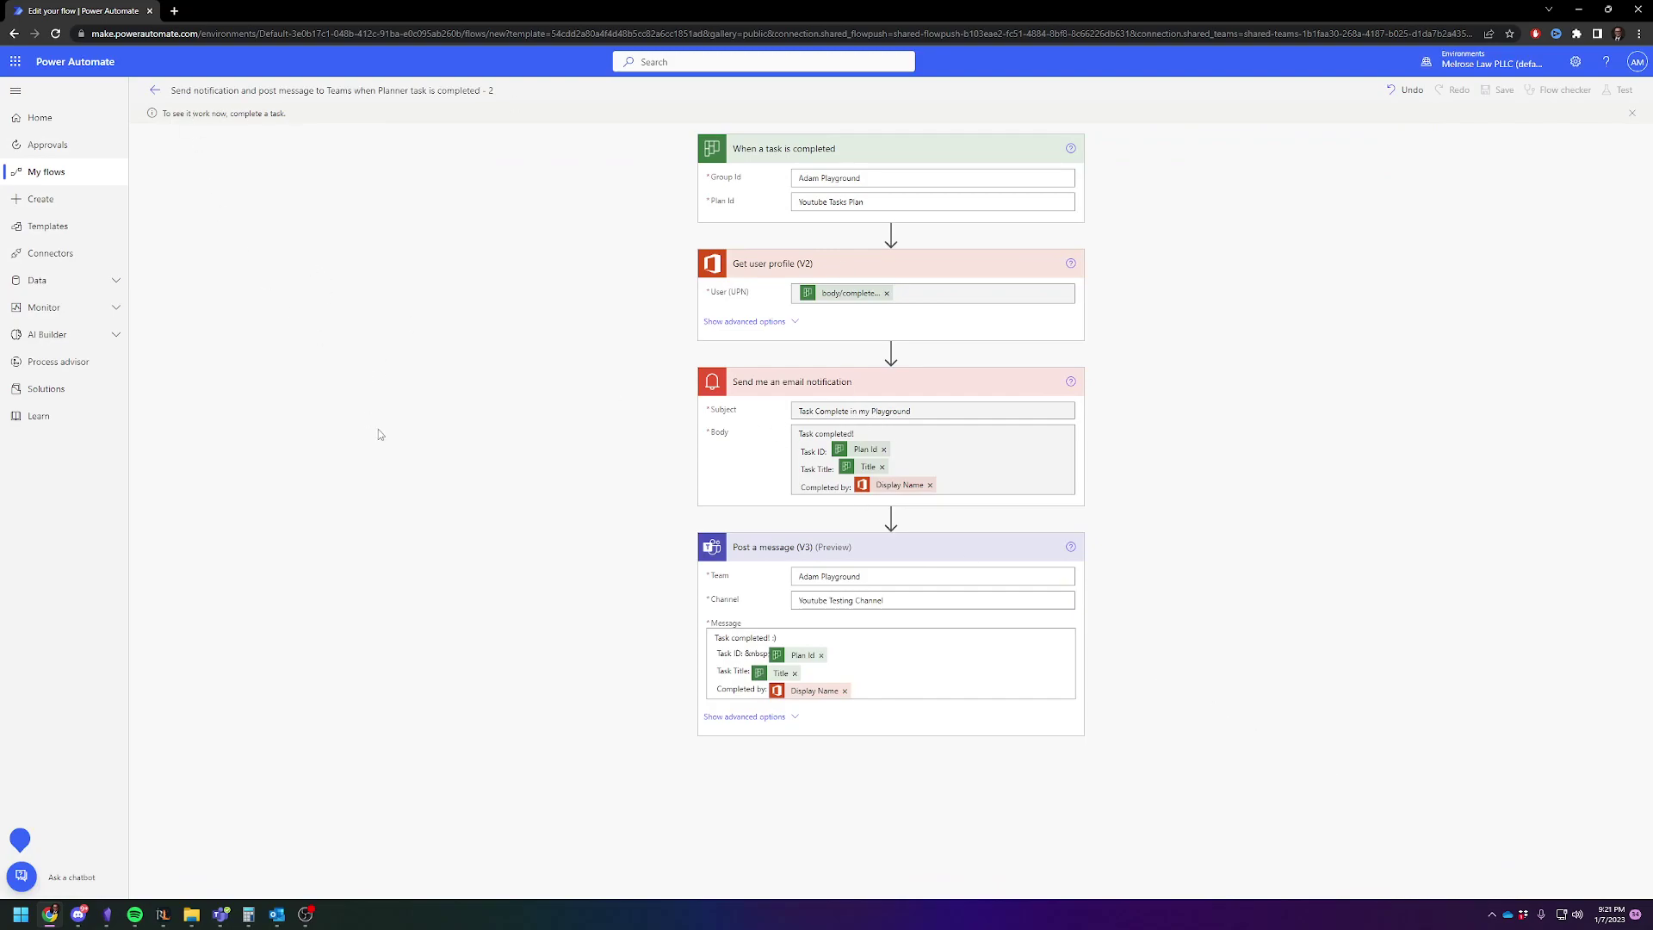
Step: In Teams, open the Youtube Tasks Plan board and start a new To do task
{"action": "mouse_move", "coordinate": [277, 913]}
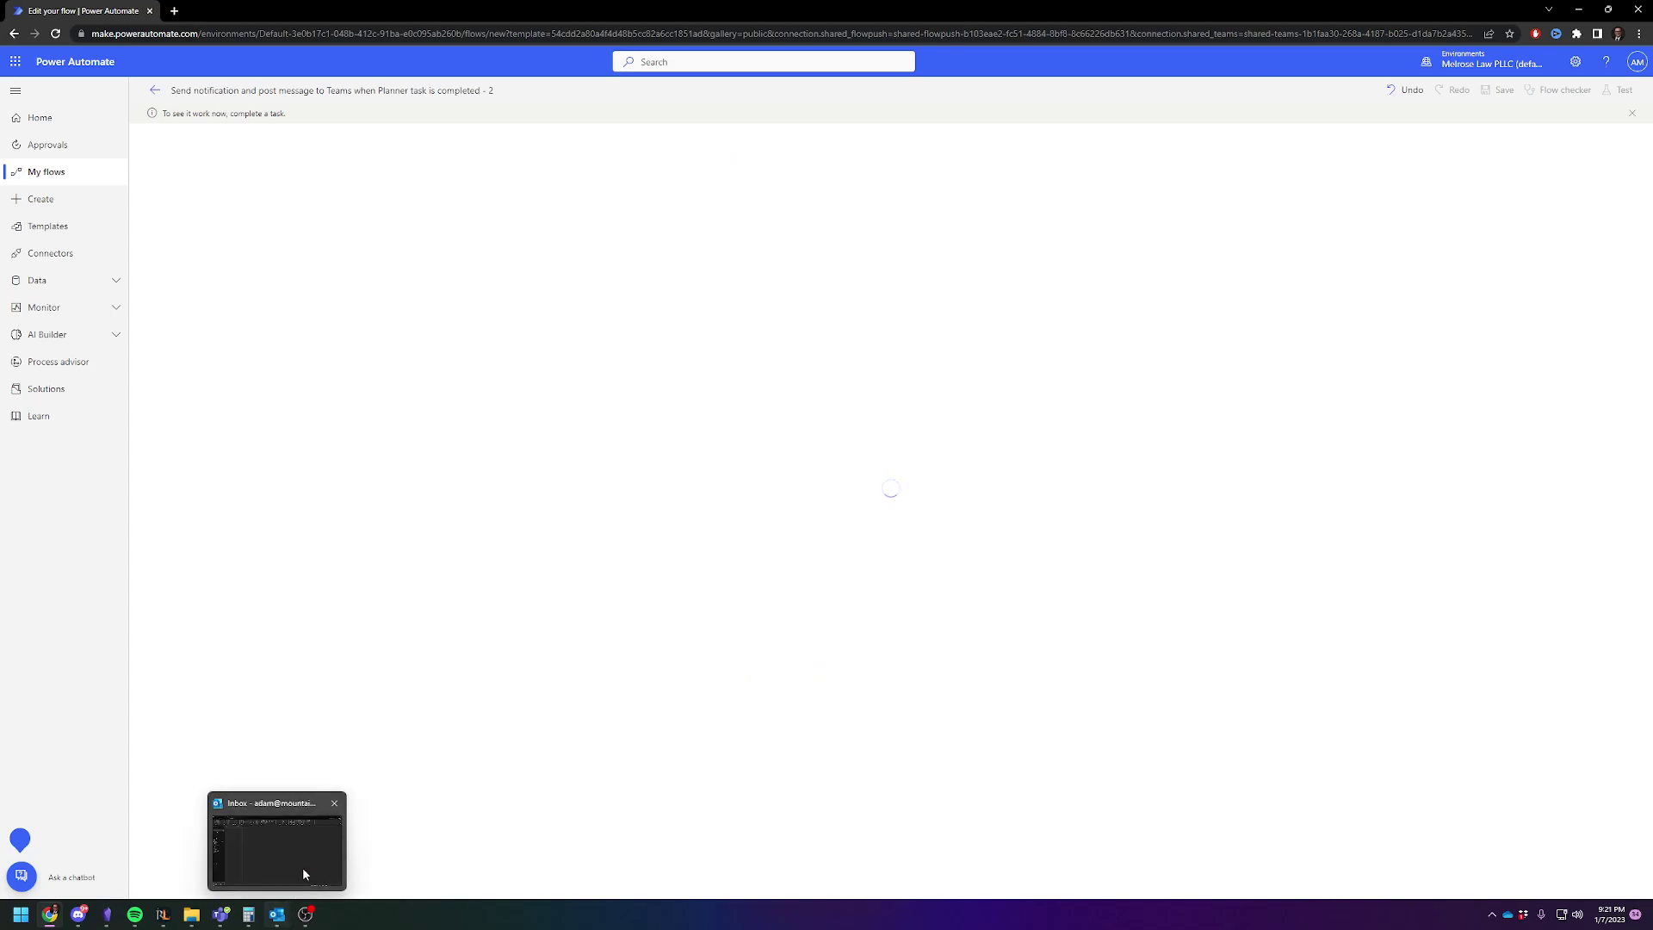
{"action": "left_click", "coordinate": [223, 916]}
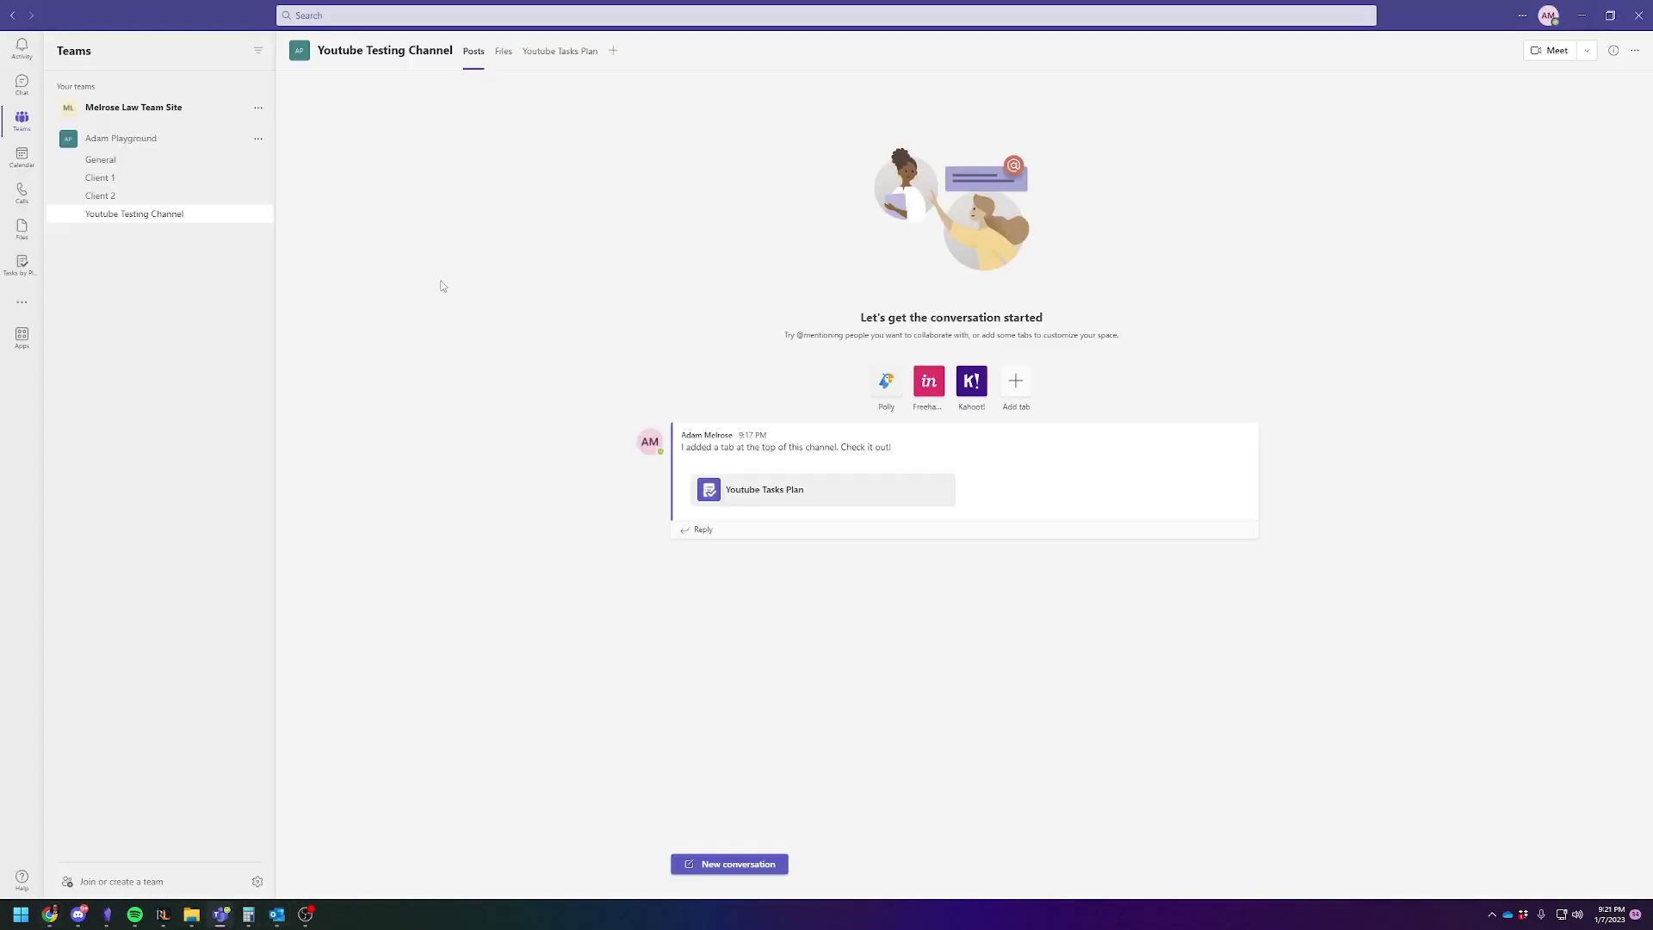
{"action": "left_click", "coordinate": [538, 53]}
{"action": "left_click", "coordinate": [309, 135]}
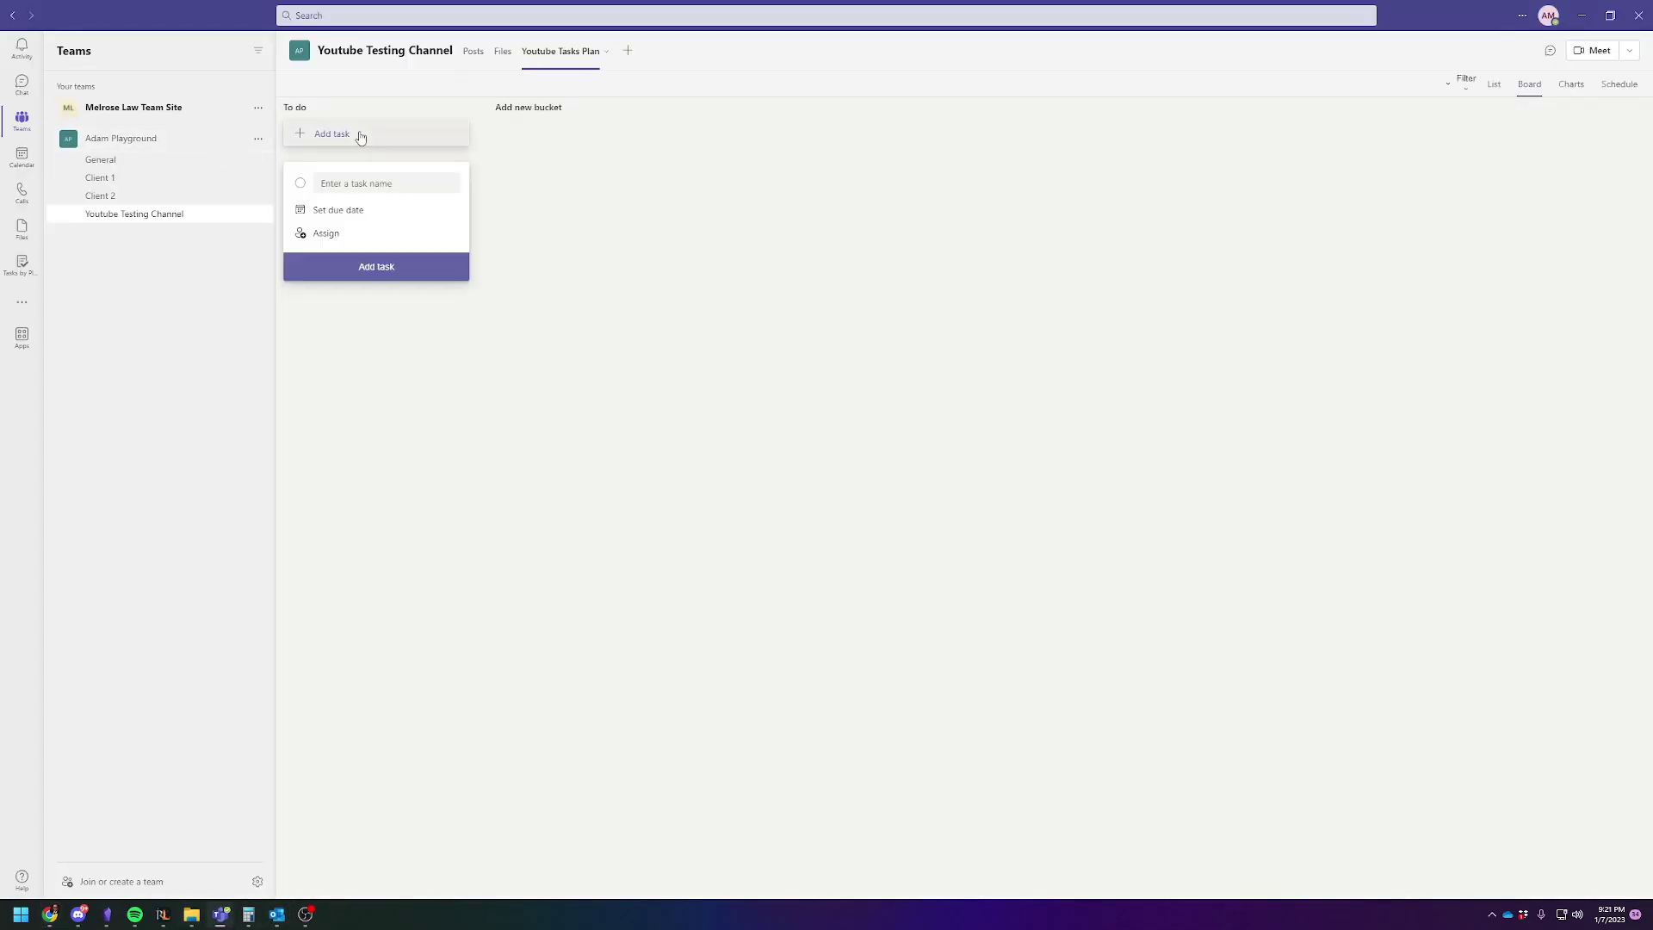
{"action": "left_click", "coordinate": [344, 145]}
{"action": "left_click", "coordinate": [344, 146]}
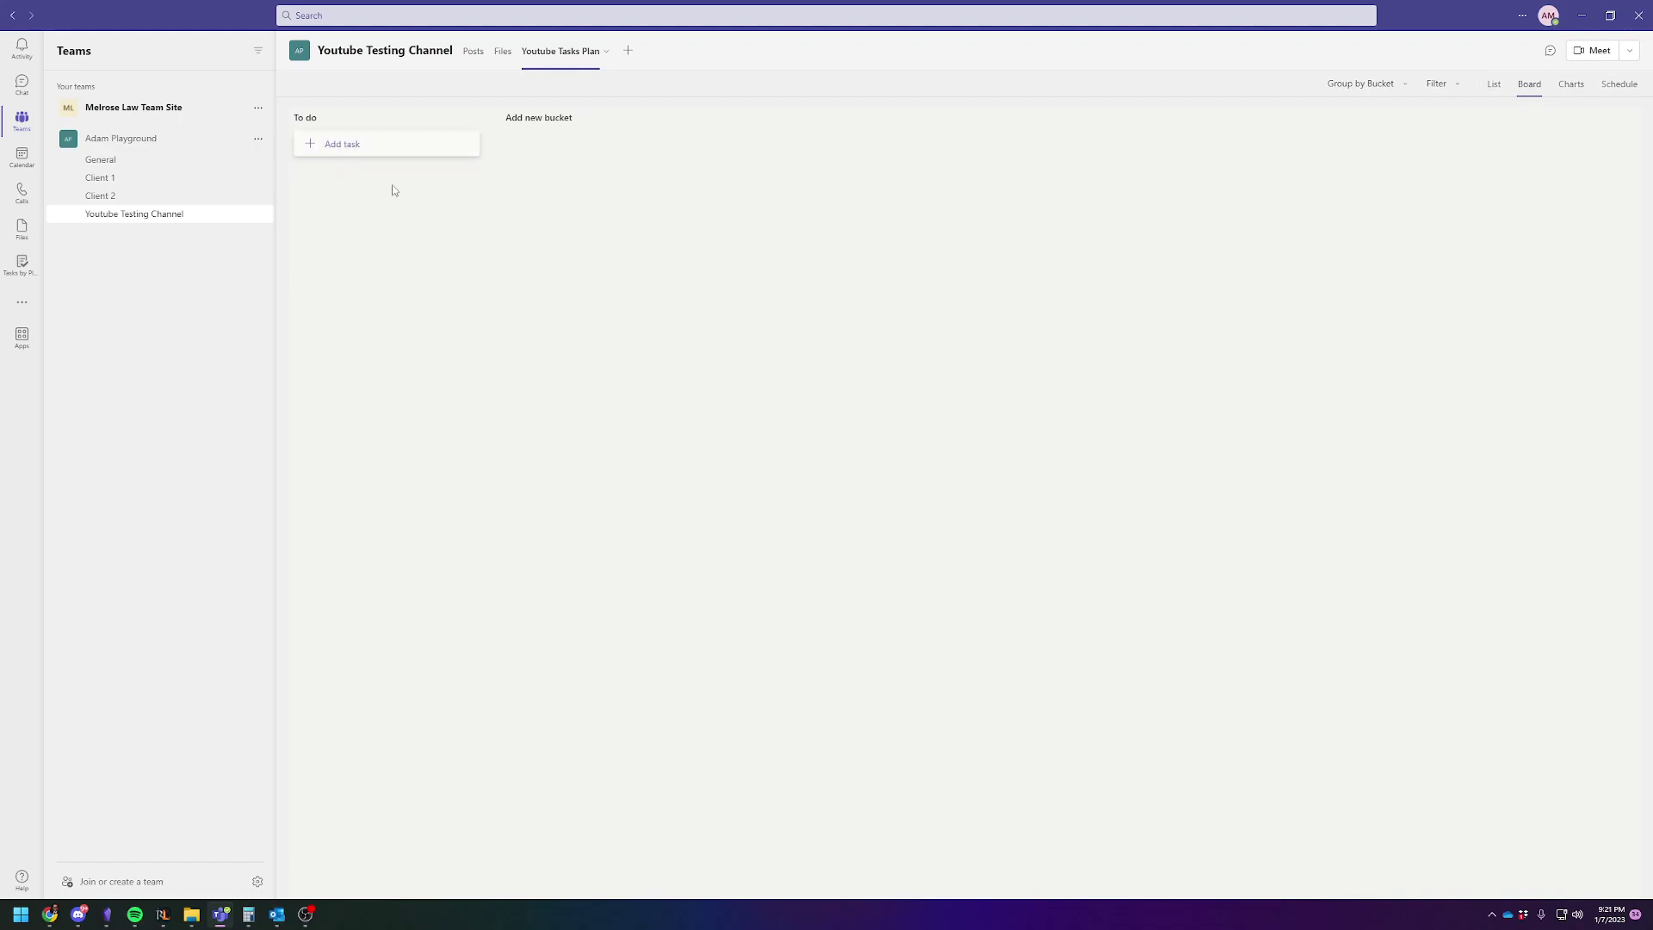
{"action": "left_click", "coordinate": [298, 149]}
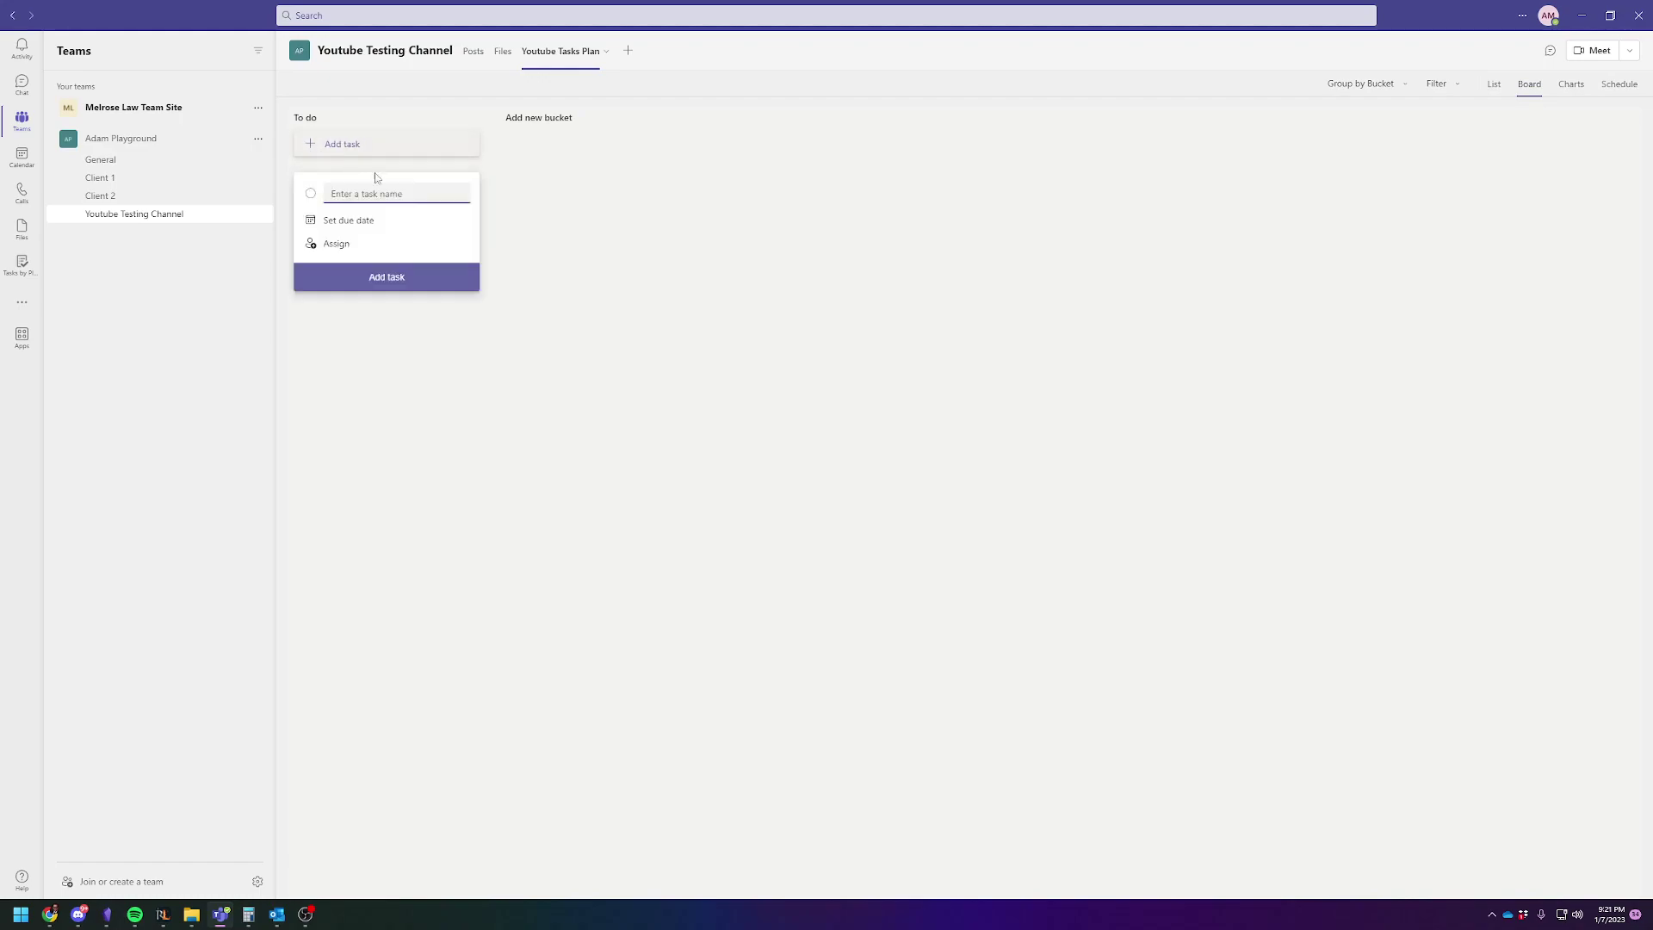
Step: Add the 'Hi Youtube!' task assigned to the suggested person, then mark it complete
{"action": "type", "text": "Hi Youtube!"}
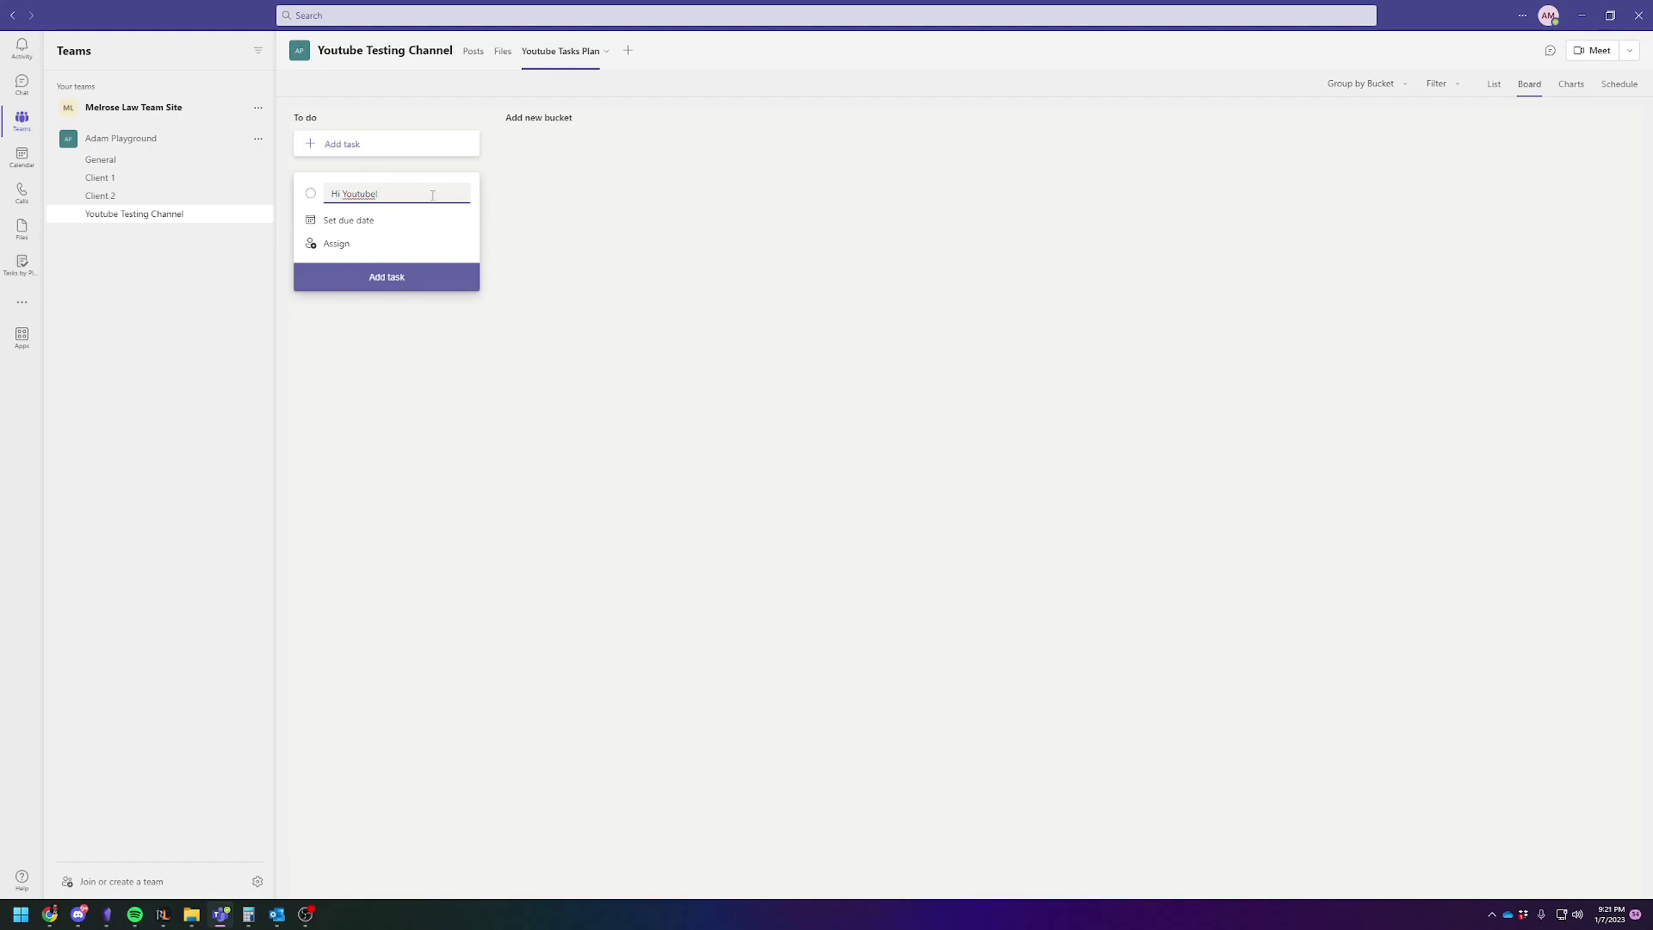
{"action": "left_click", "coordinate": [349, 244]}
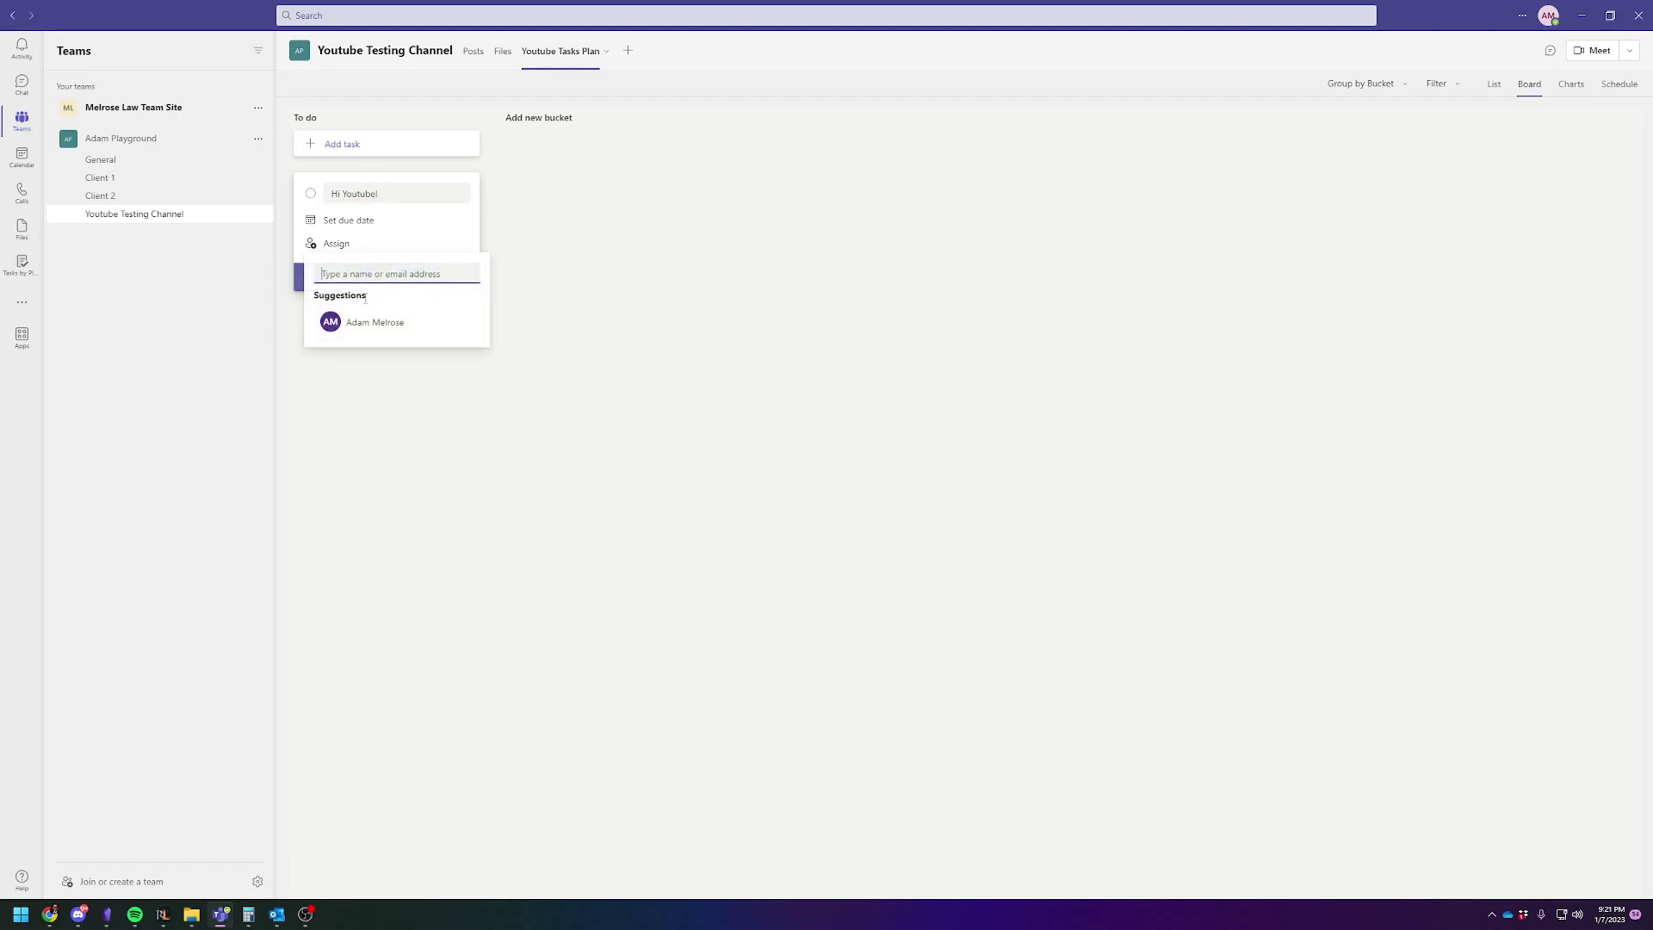
{"action": "left_click", "coordinate": [366, 308]}
{"action": "left_click", "coordinate": [615, 308]}
{"action": "left_click", "coordinate": [462, 297]}
{"action": "left_click", "coordinate": [648, 303]}
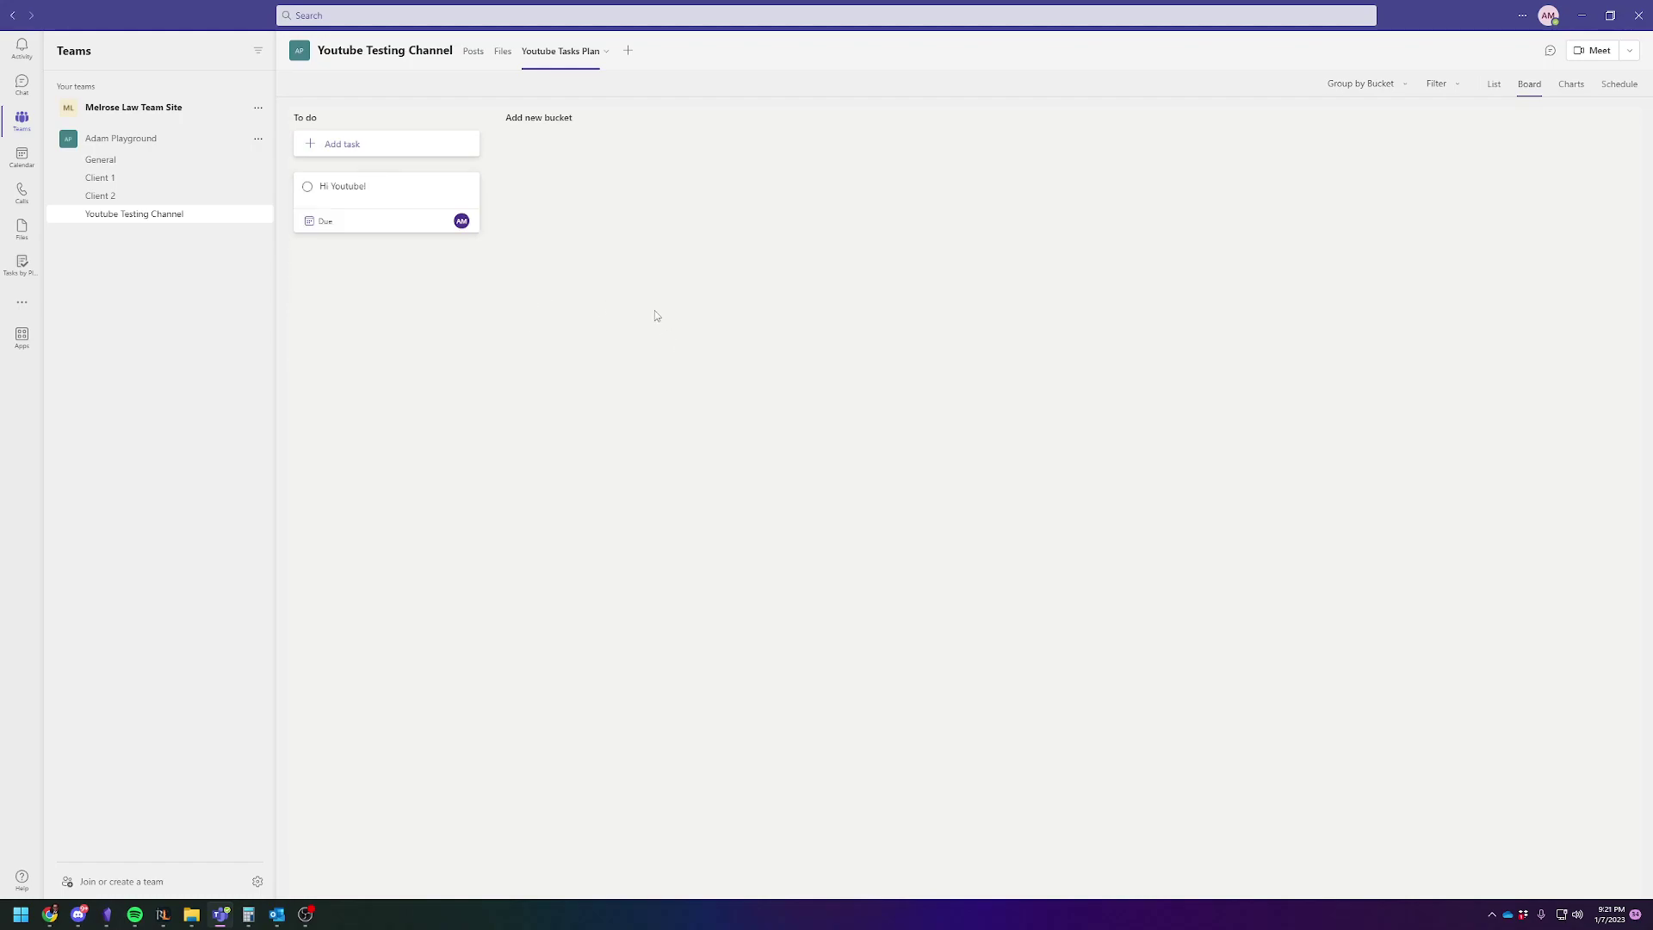
{"action": "left_click", "coordinate": [307, 187]}
Step: Check the run details of the task-completed trigger, Get user profile and Post a message steps
{"action": "left_click", "coordinate": [53, 916]}
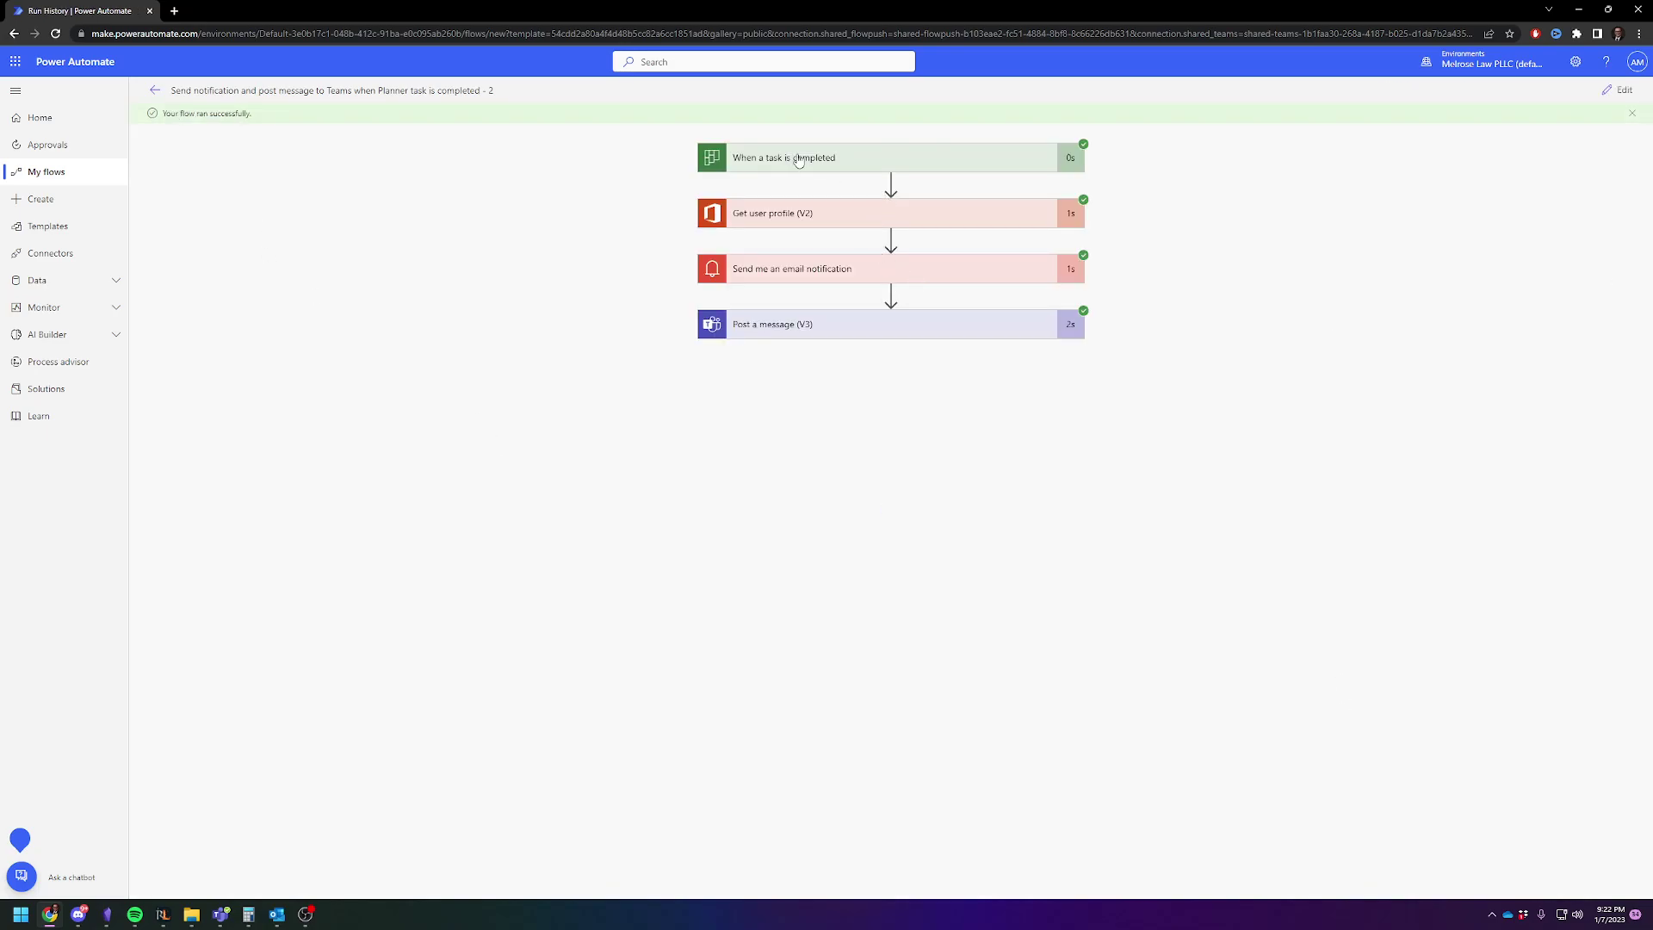
{"action": "left_click", "coordinate": [833, 159]}
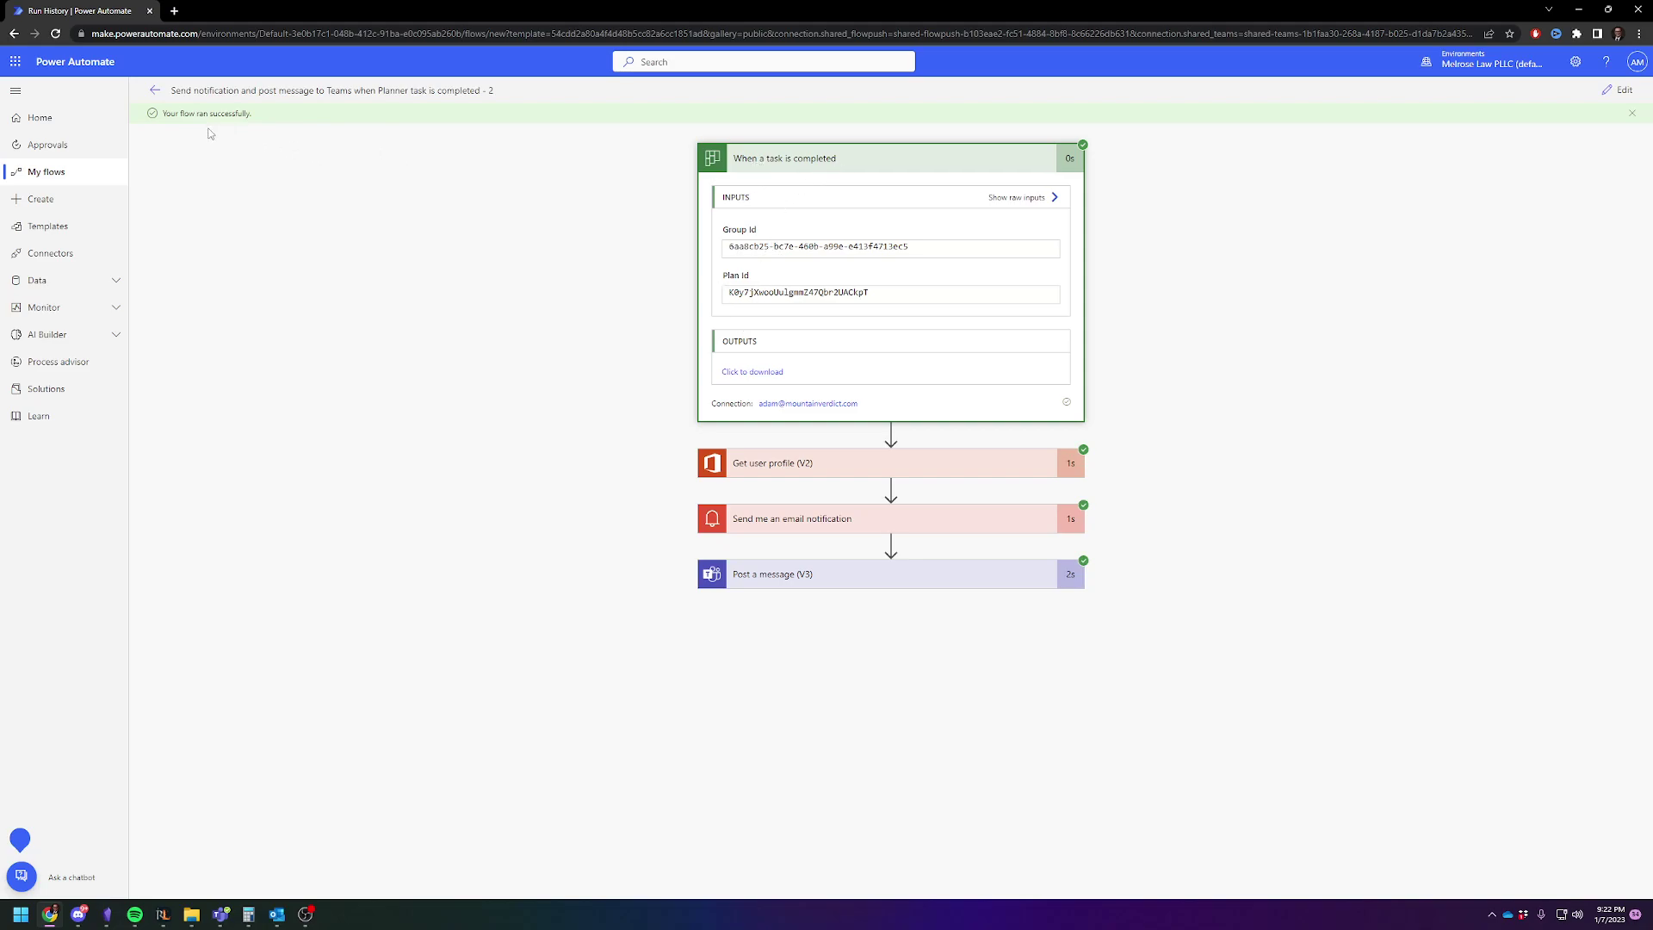
{"action": "left_click", "coordinate": [874, 169]}
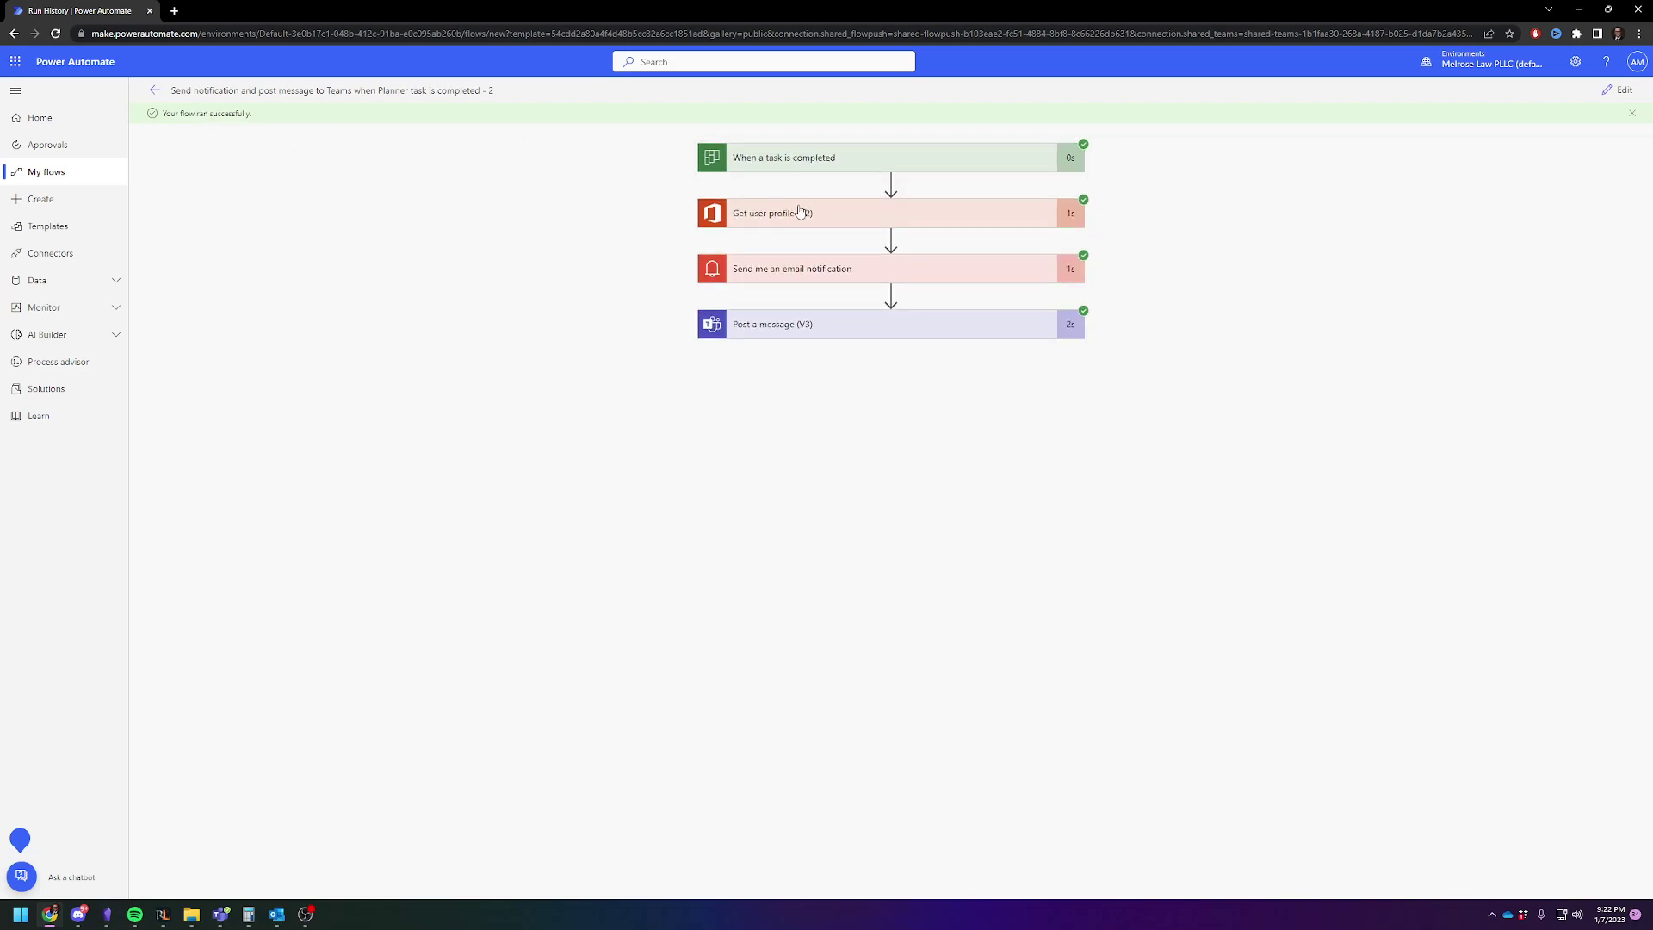
{"action": "left_click", "coordinate": [812, 222]}
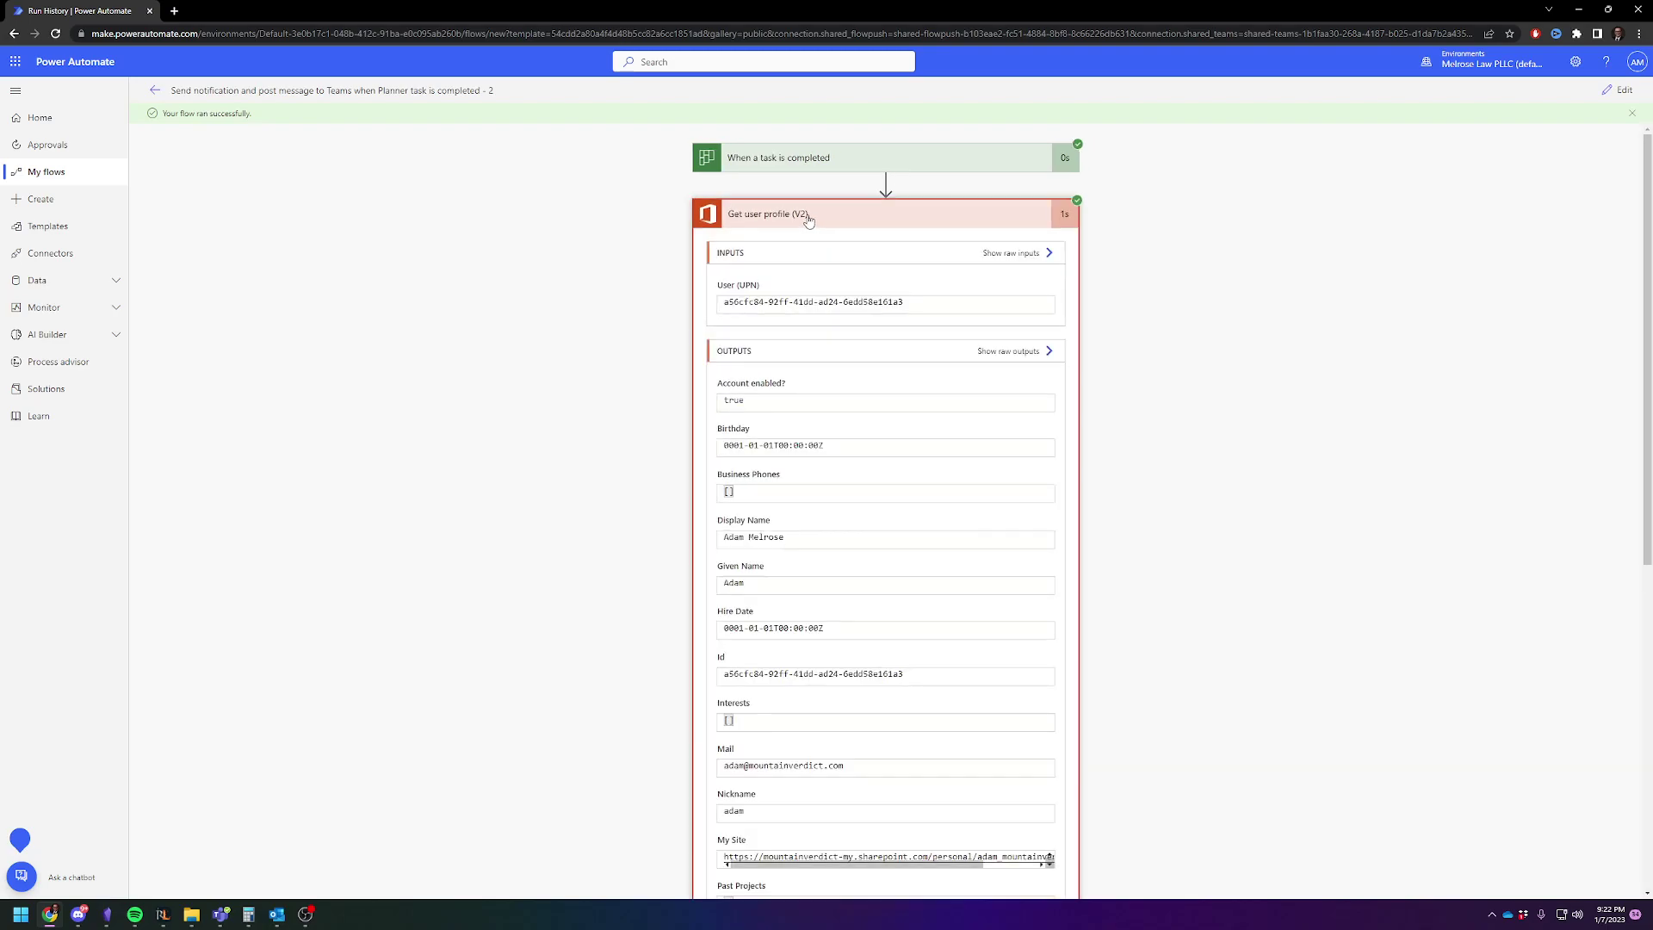
{"action": "left_click", "coordinate": [805, 217]}
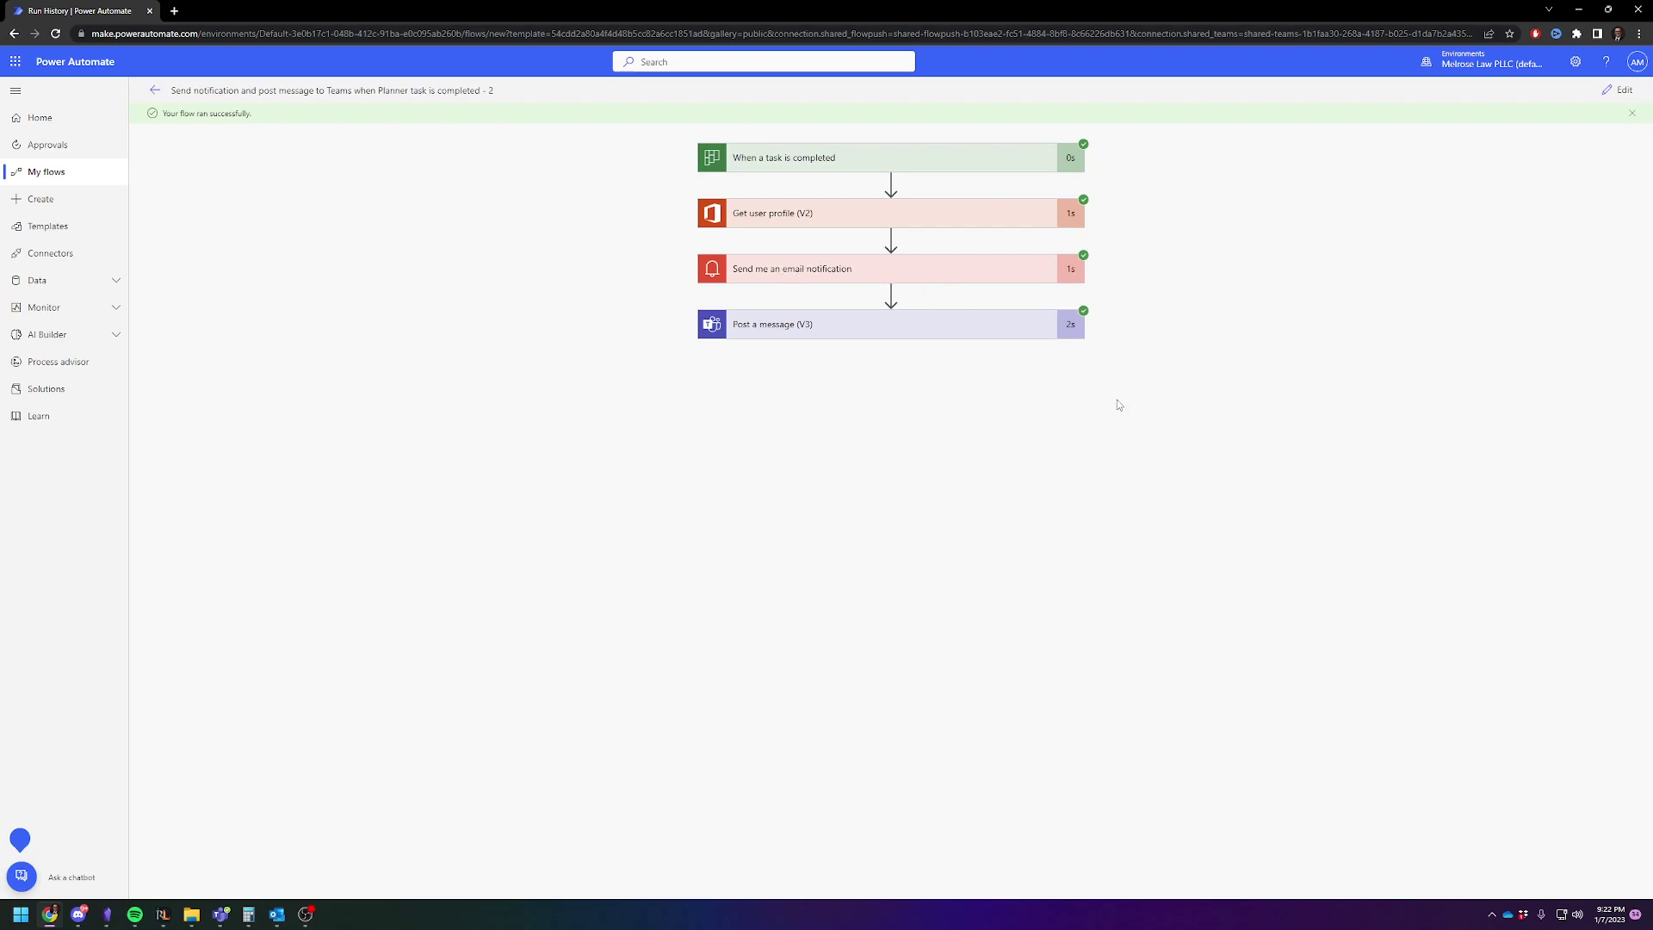
{"action": "left_click", "coordinate": [909, 325]}
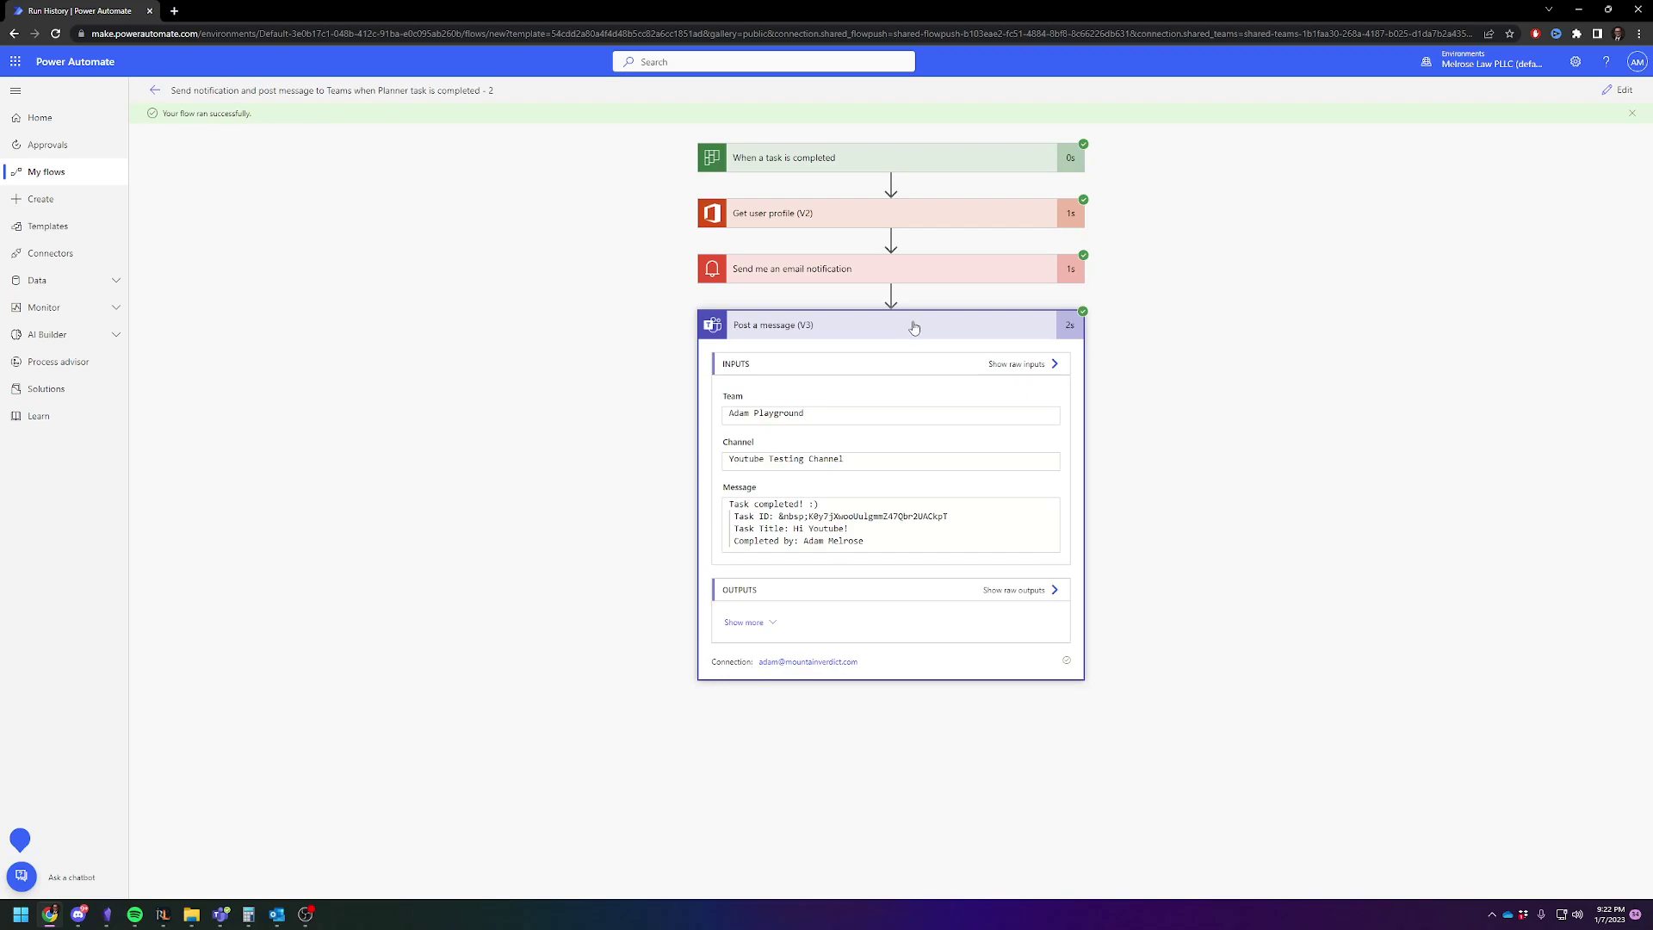
{"action": "left_click", "coordinate": [915, 327]}
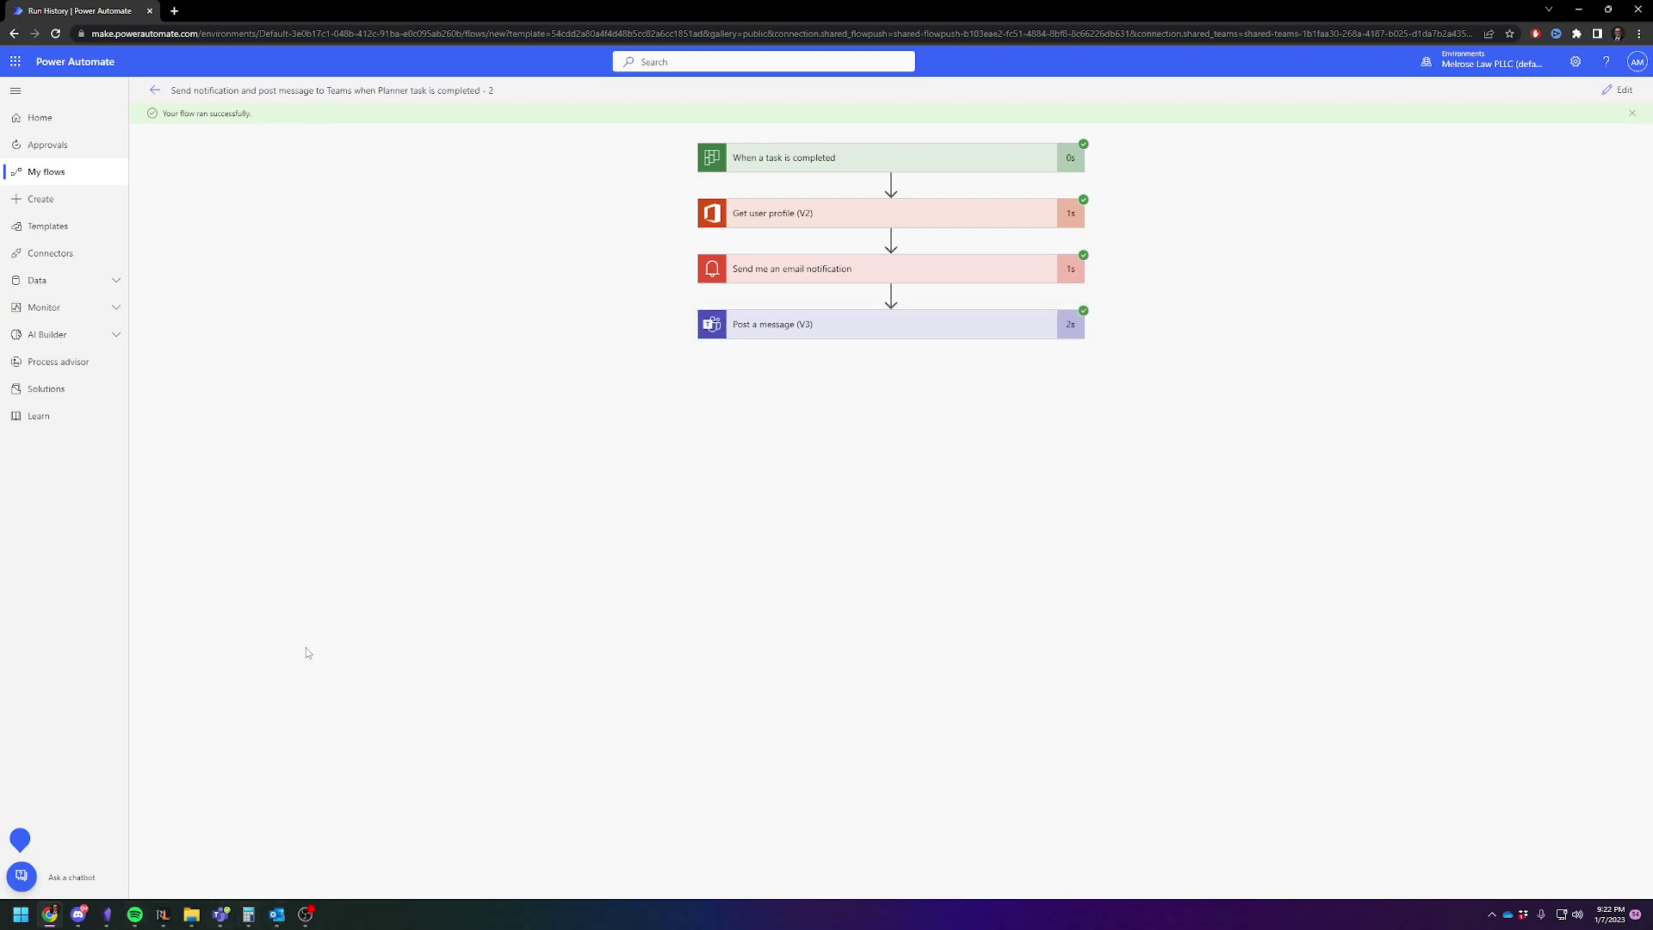
Step: Show the channel Posts and inspect the Task ID, Task Title and Completed by lines of the new message
{"action": "left_click", "coordinate": [222, 920]}
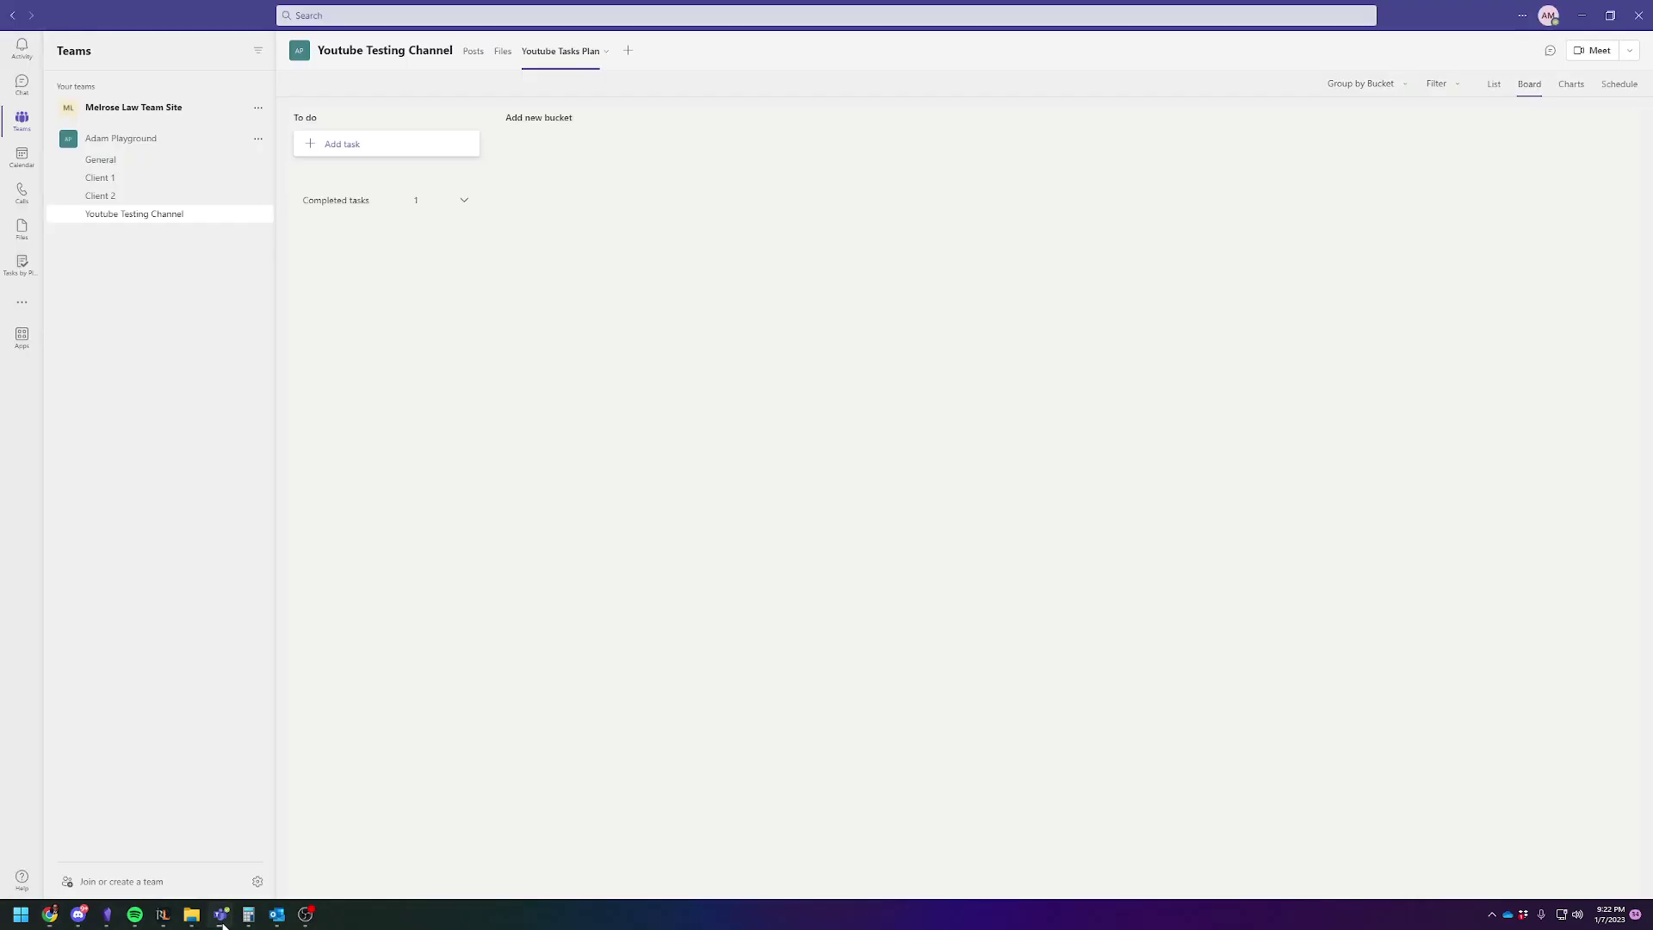
{"action": "left_click", "coordinate": [474, 53]}
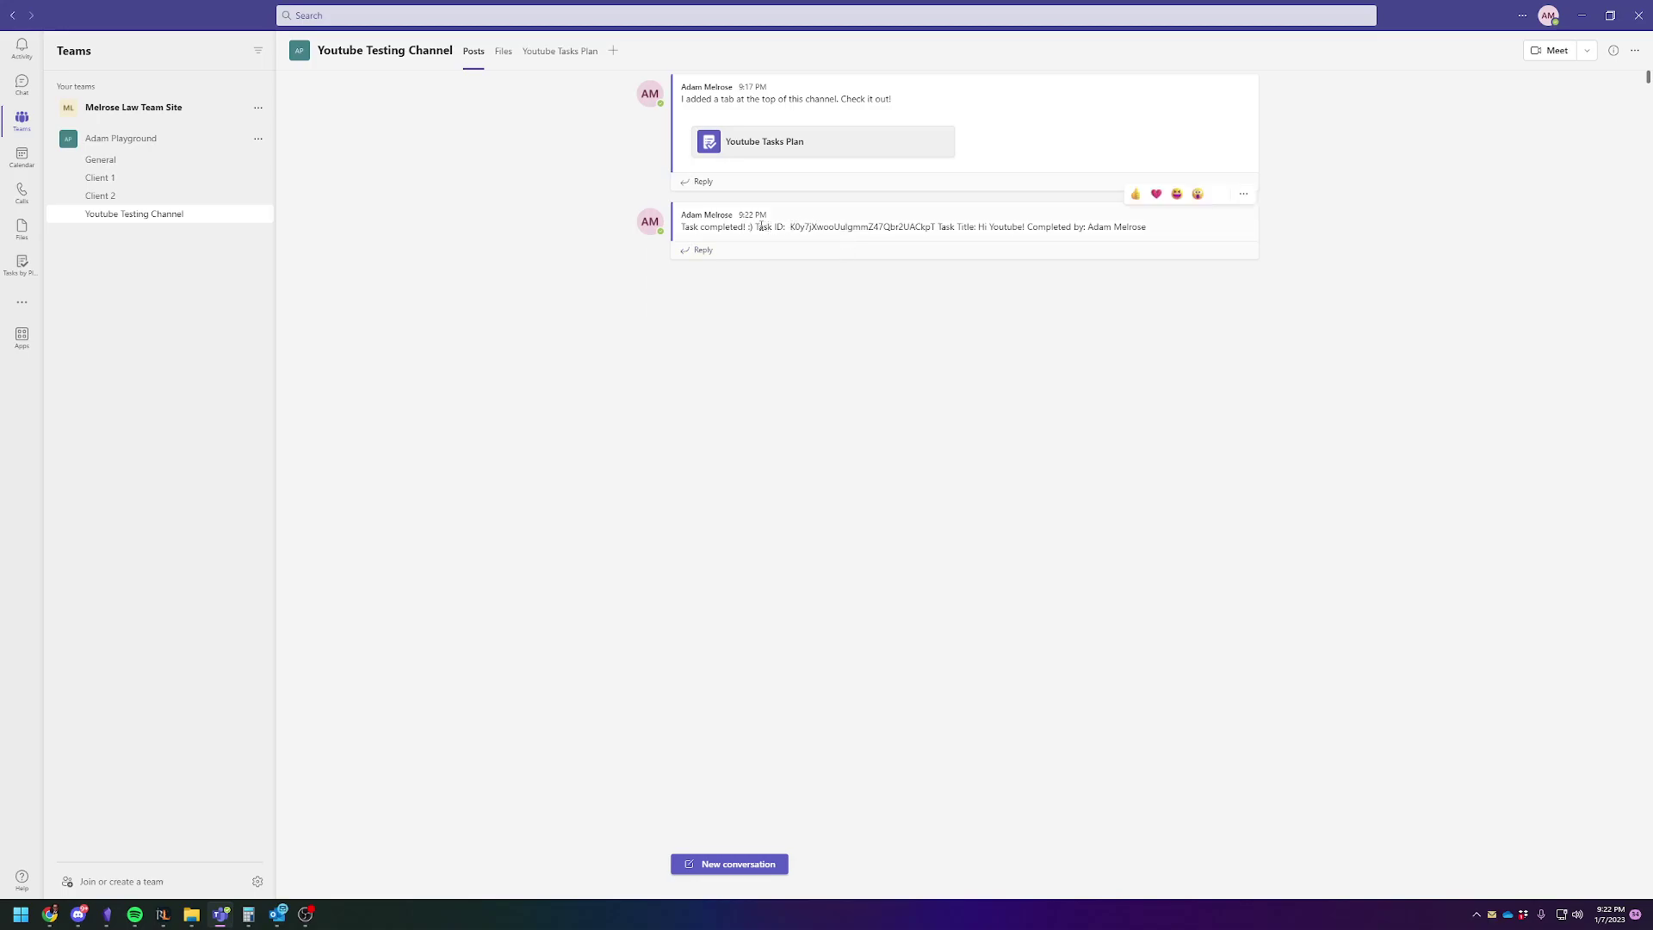
{"action": "left_click_drag", "start_coordinate": [757, 227], "coordinate": [932, 228]}
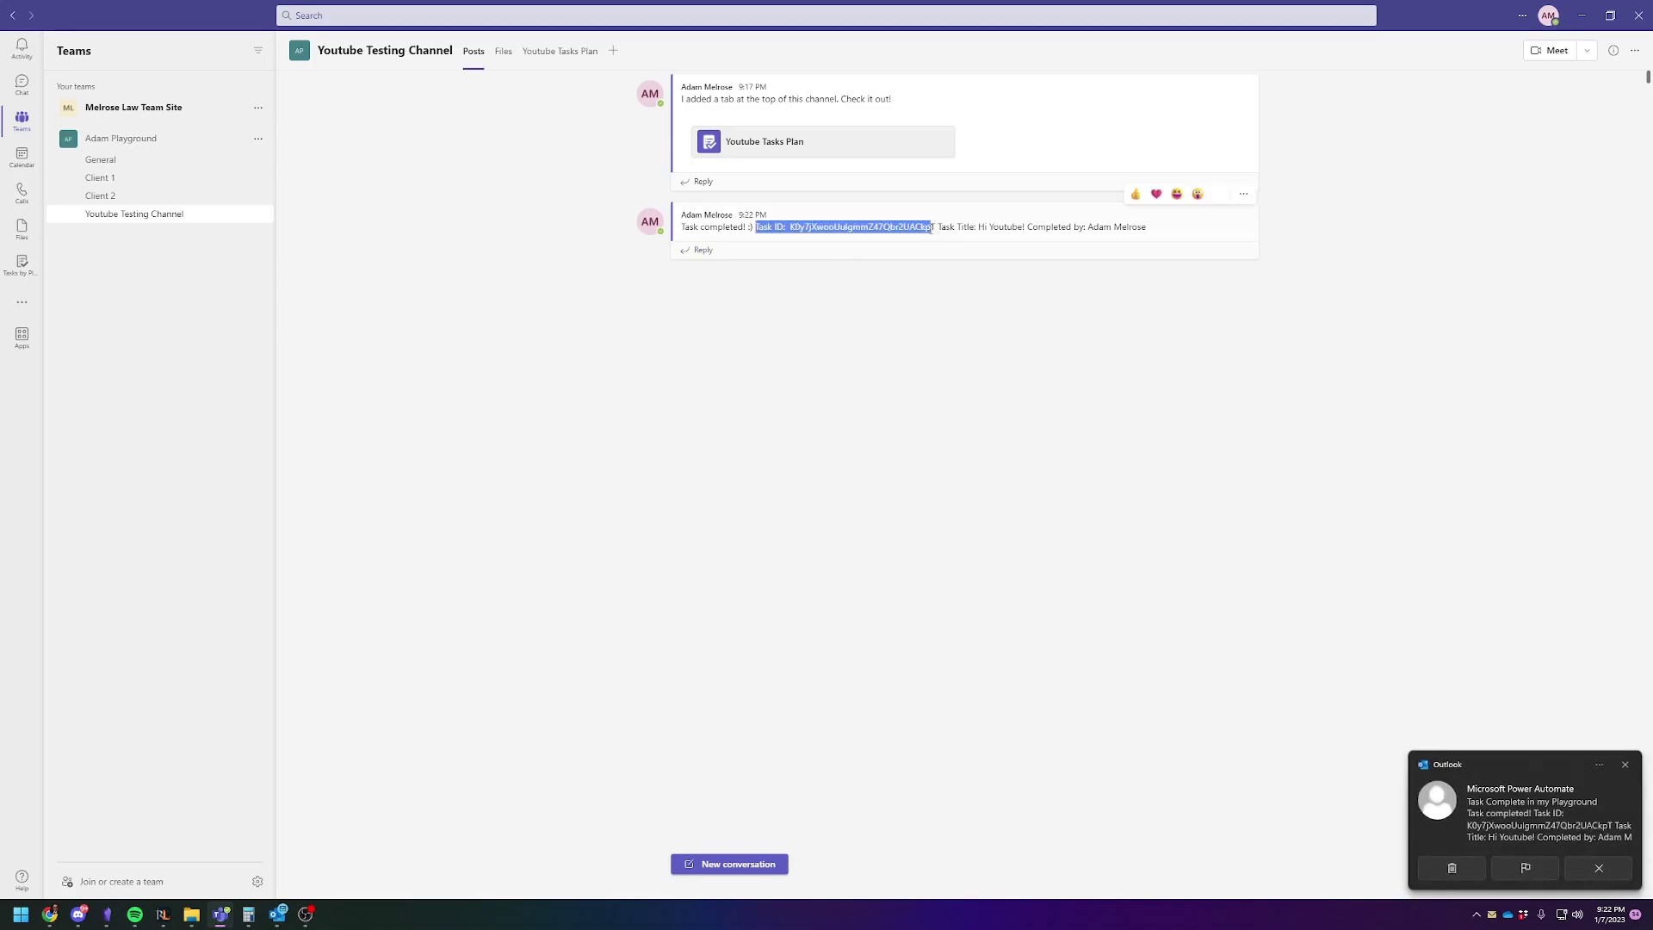
{"action": "left_click", "coordinate": [1148, 354]}
{"action": "left_click_drag", "start_coordinate": [945, 227], "coordinate": [1158, 232]}
{"action": "left_click", "coordinate": [1130, 295]}
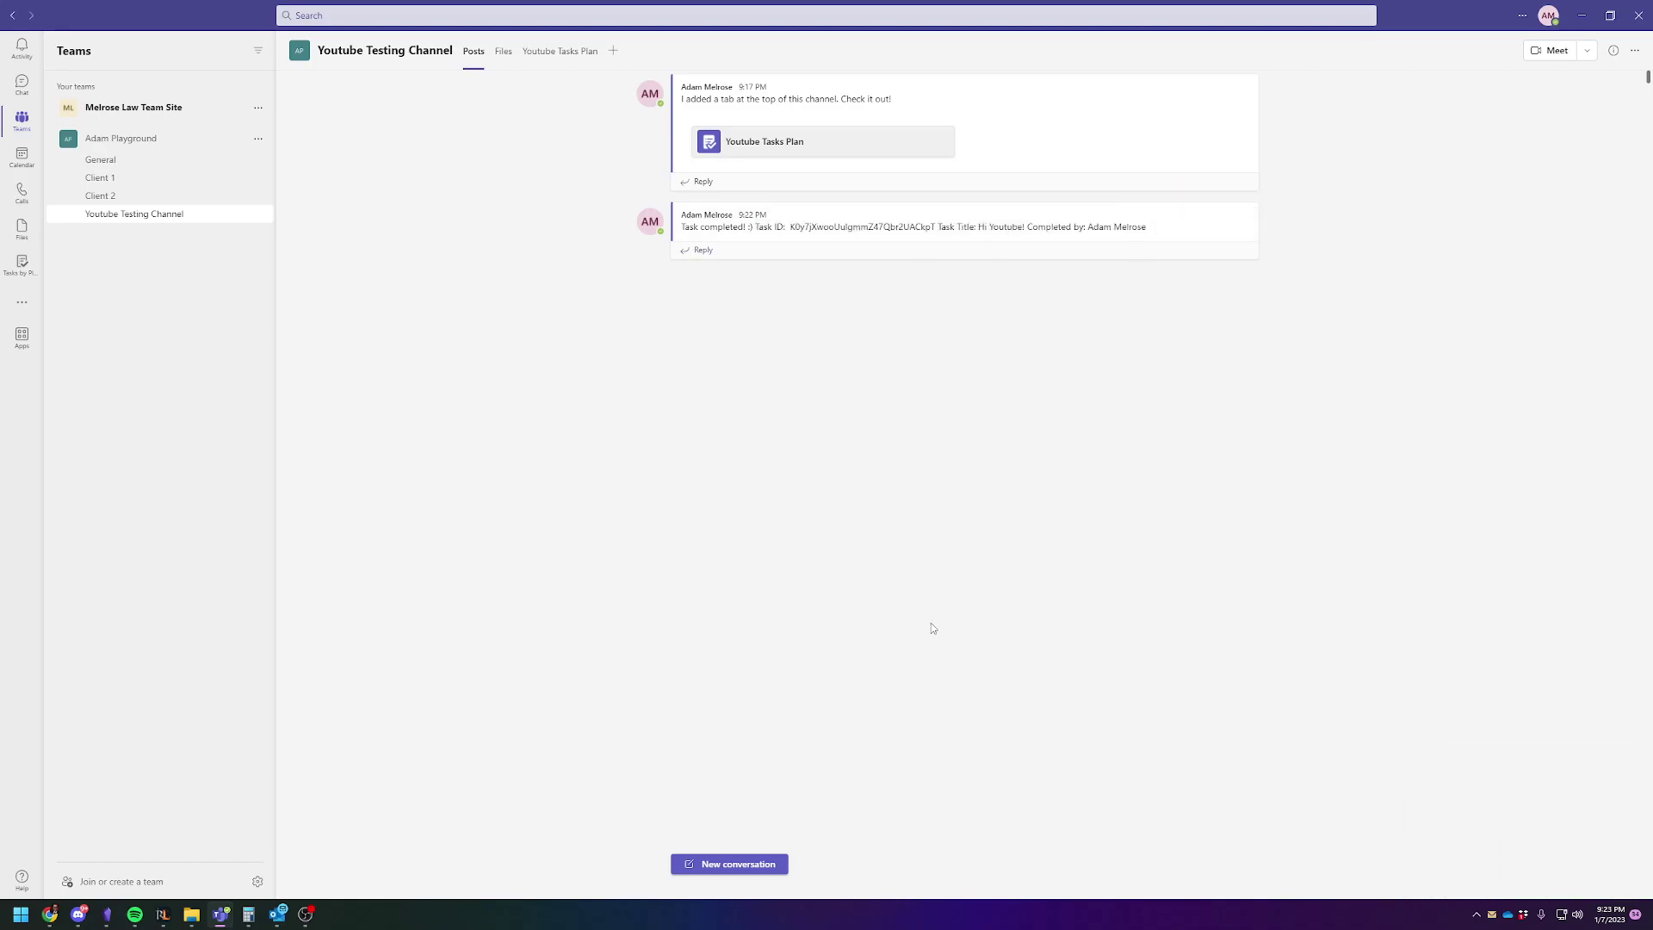
Step: In Outlook, inspect the Task ID and title lines in the Power Automate email body
{"action": "left_click", "coordinate": [276, 918]}
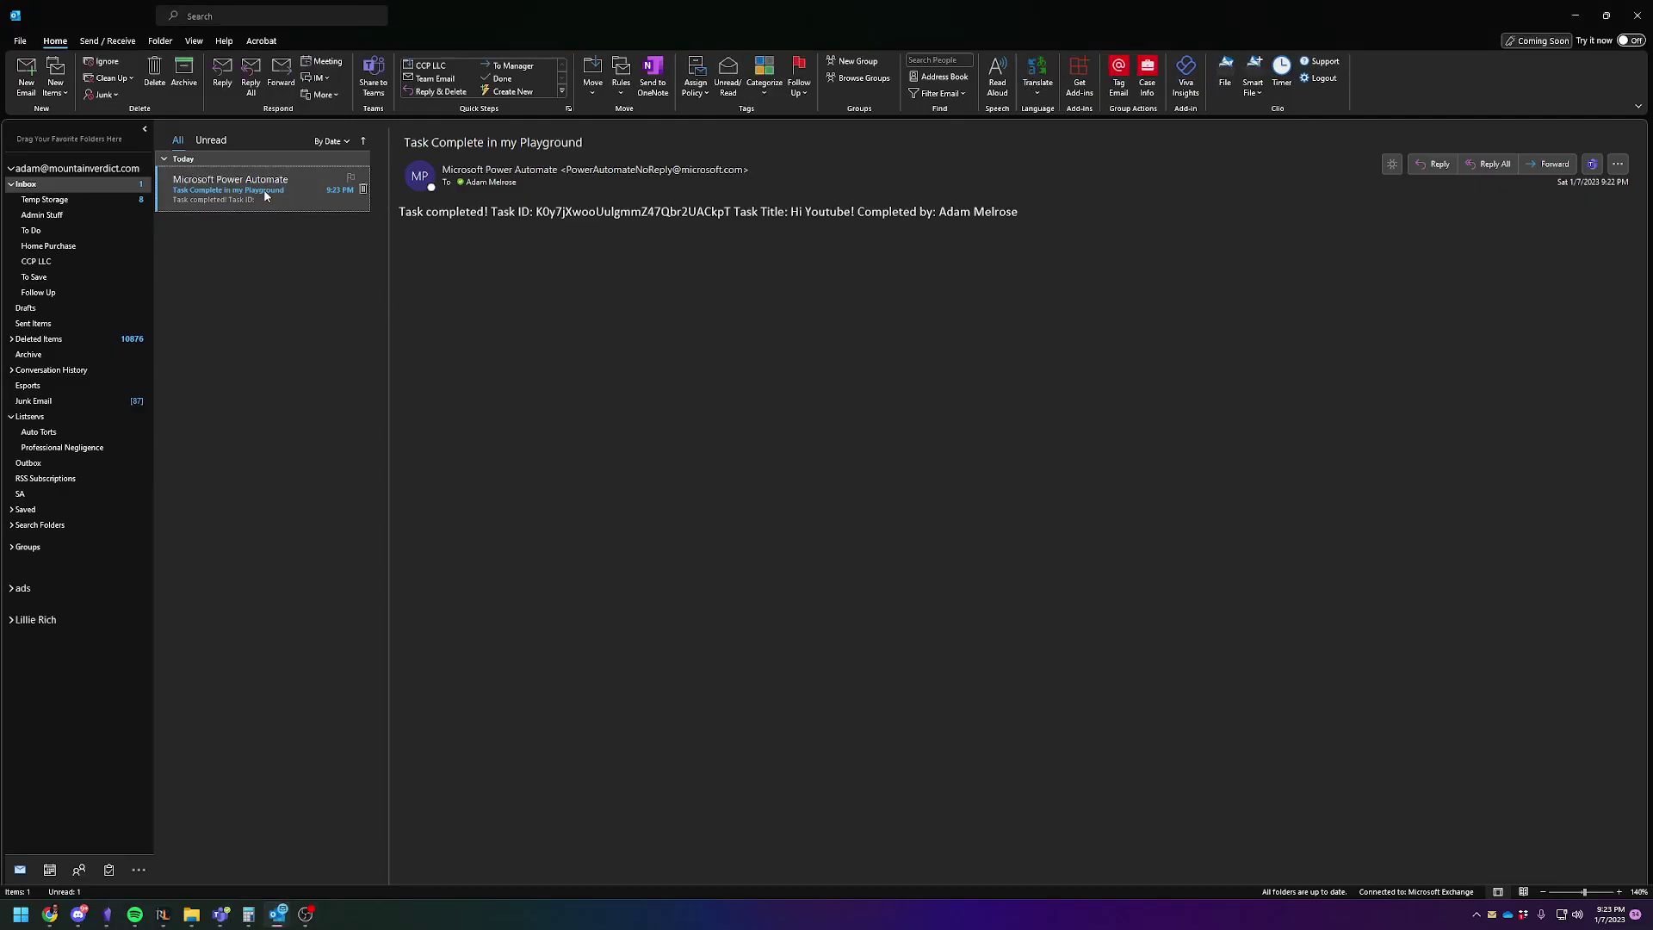
{"action": "left_click_drag", "start_coordinate": [500, 213], "coordinate": [670, 224]}
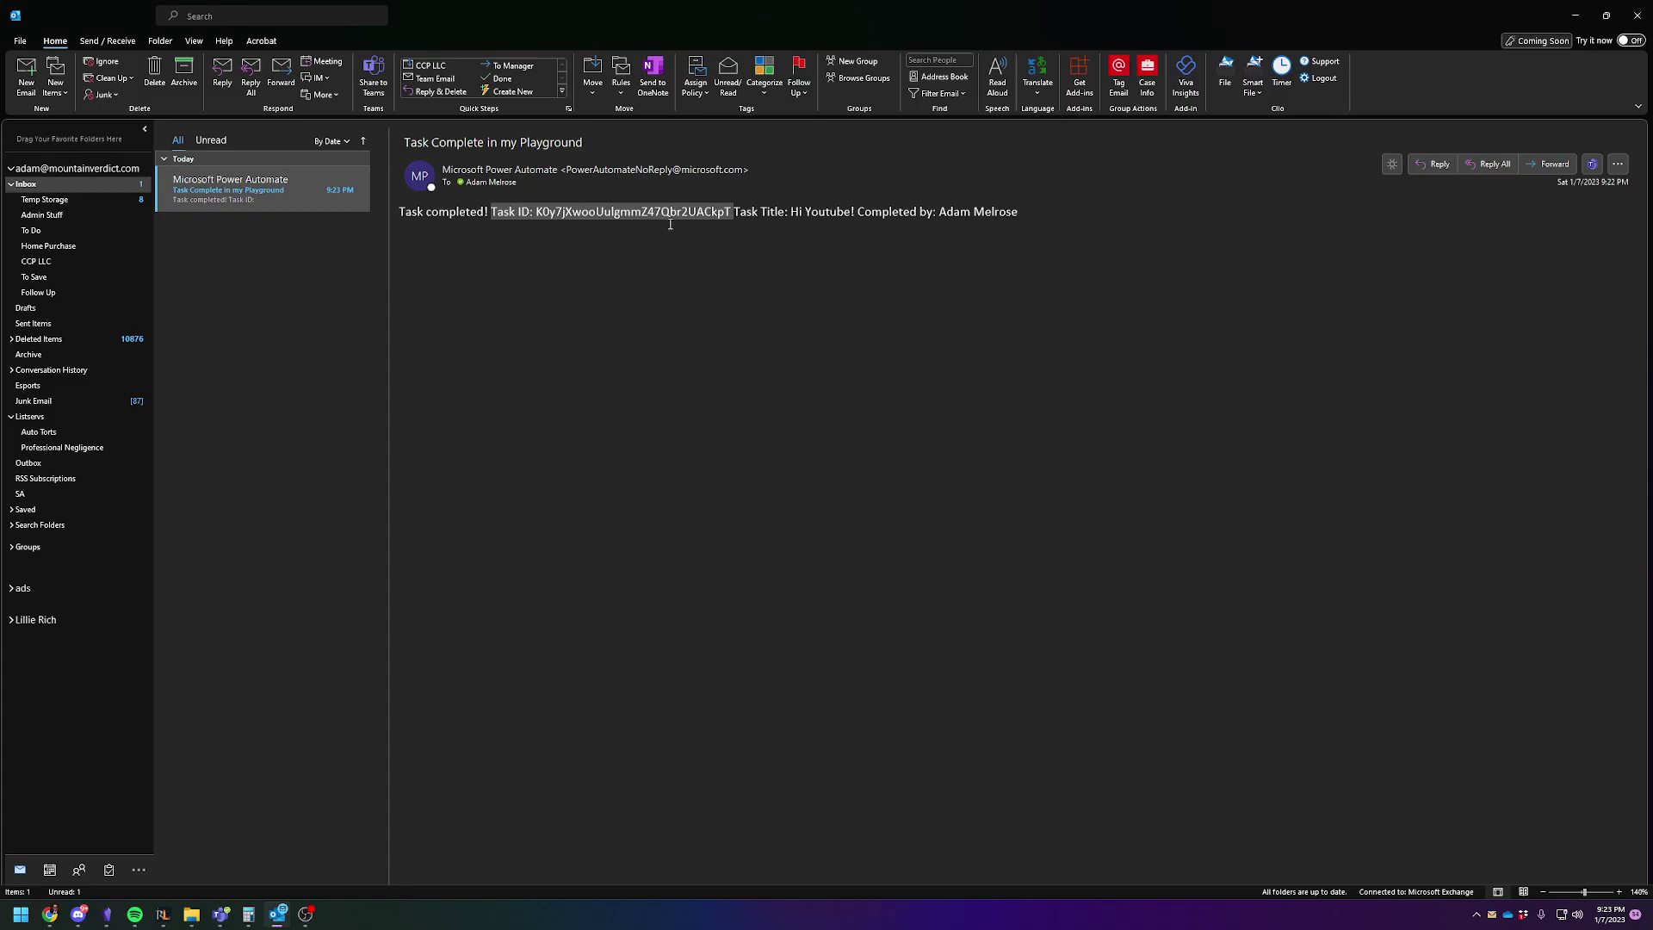
{"action": "left_click", "coordinate": [591, 216]}
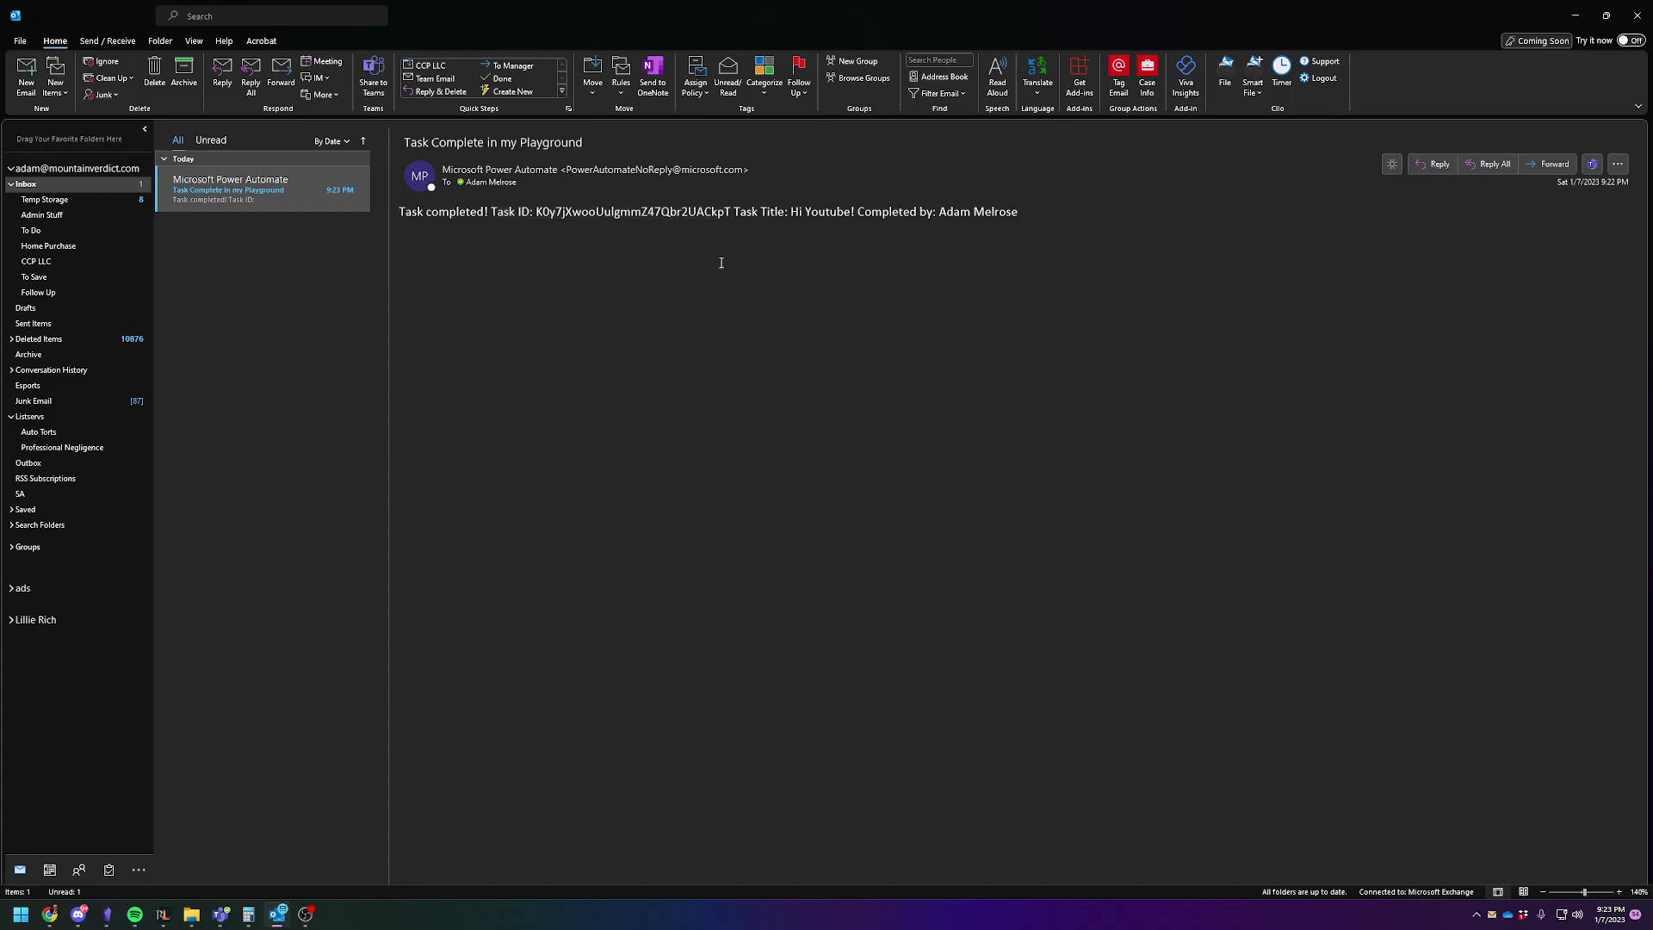
{"action": "left_click_drag", "start_coordinate": [535, 212], "coordinate": [1041, 252]}
{"action": "left_click", "coordinate": [869, 226]}
Step: Open the flow for editing and replace the email body's Task ID line with '---'
{"action": "left_click", "coordinate": [1039, 465]}
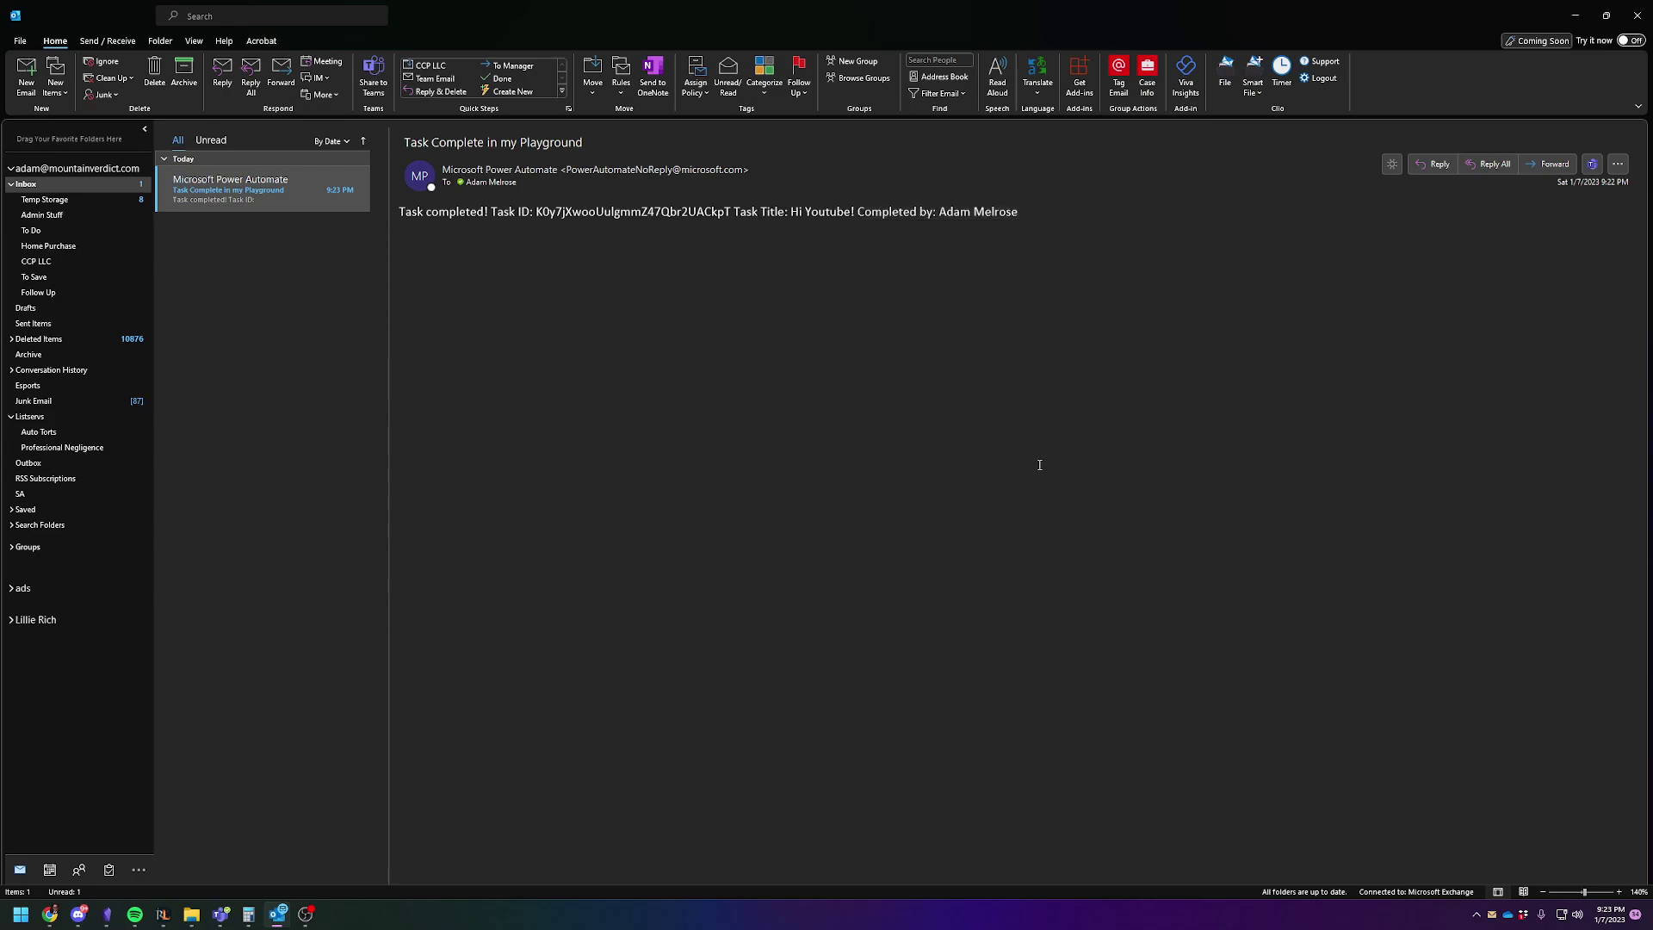
{"action": "left_click", "coordinate": [49, 914]}
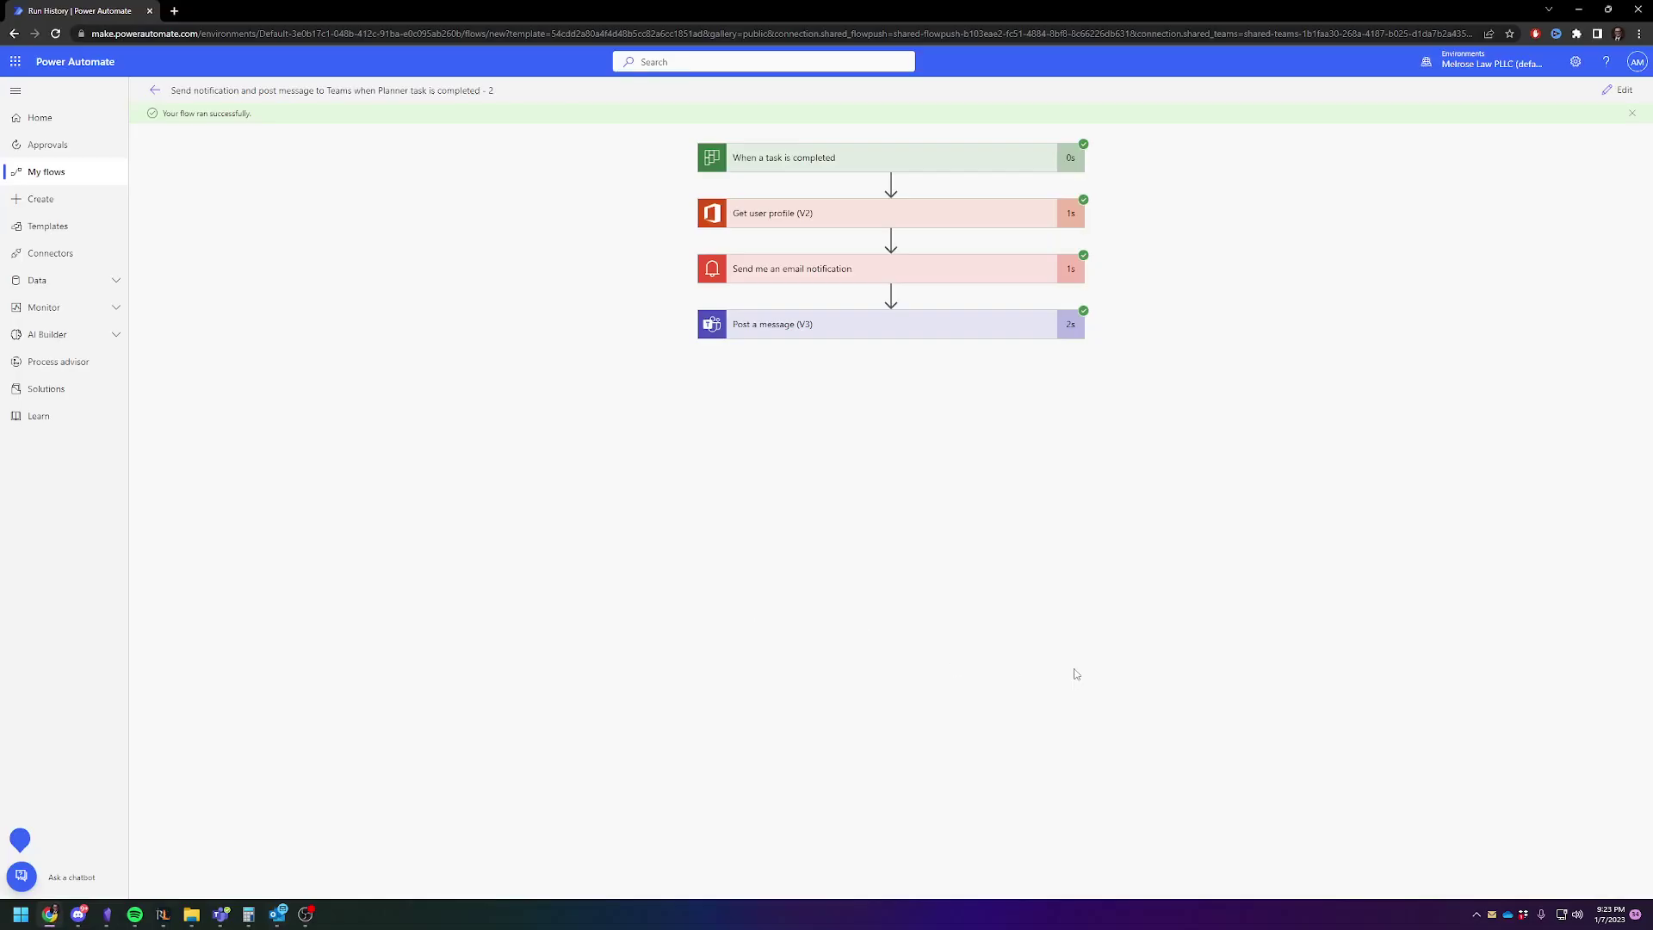
{"action": "left_click", "coordinate": [1618, 89]}
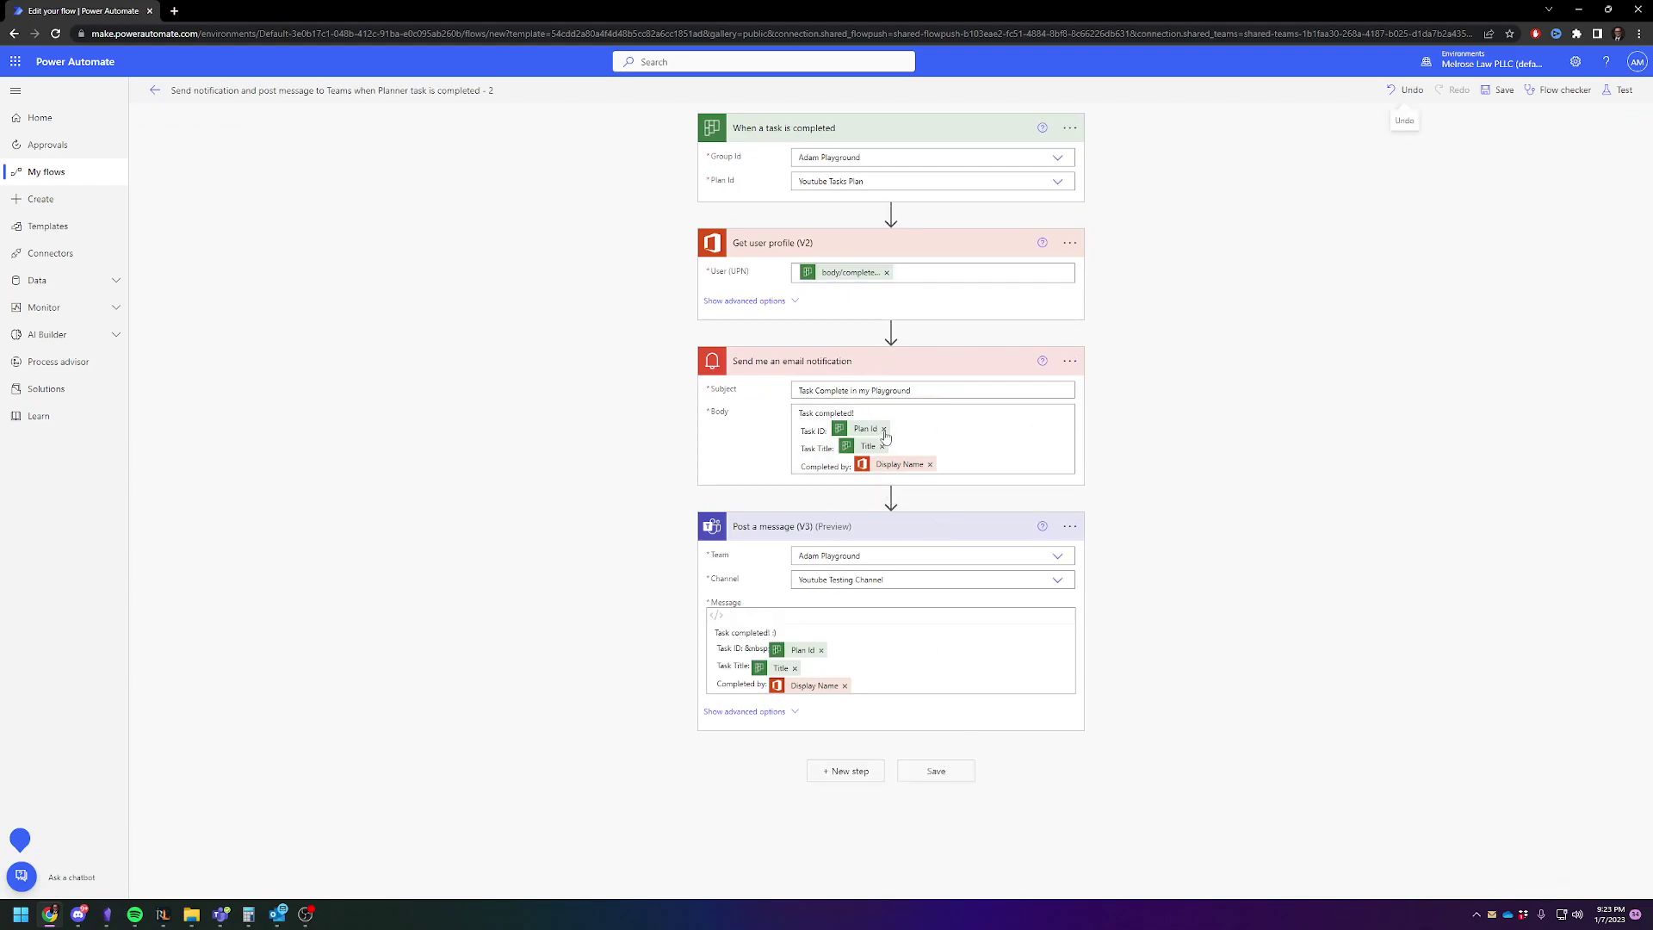
{"action": "left_click_drag", "start_coordinate": [891, 430], "coordinate": [803, 428]}
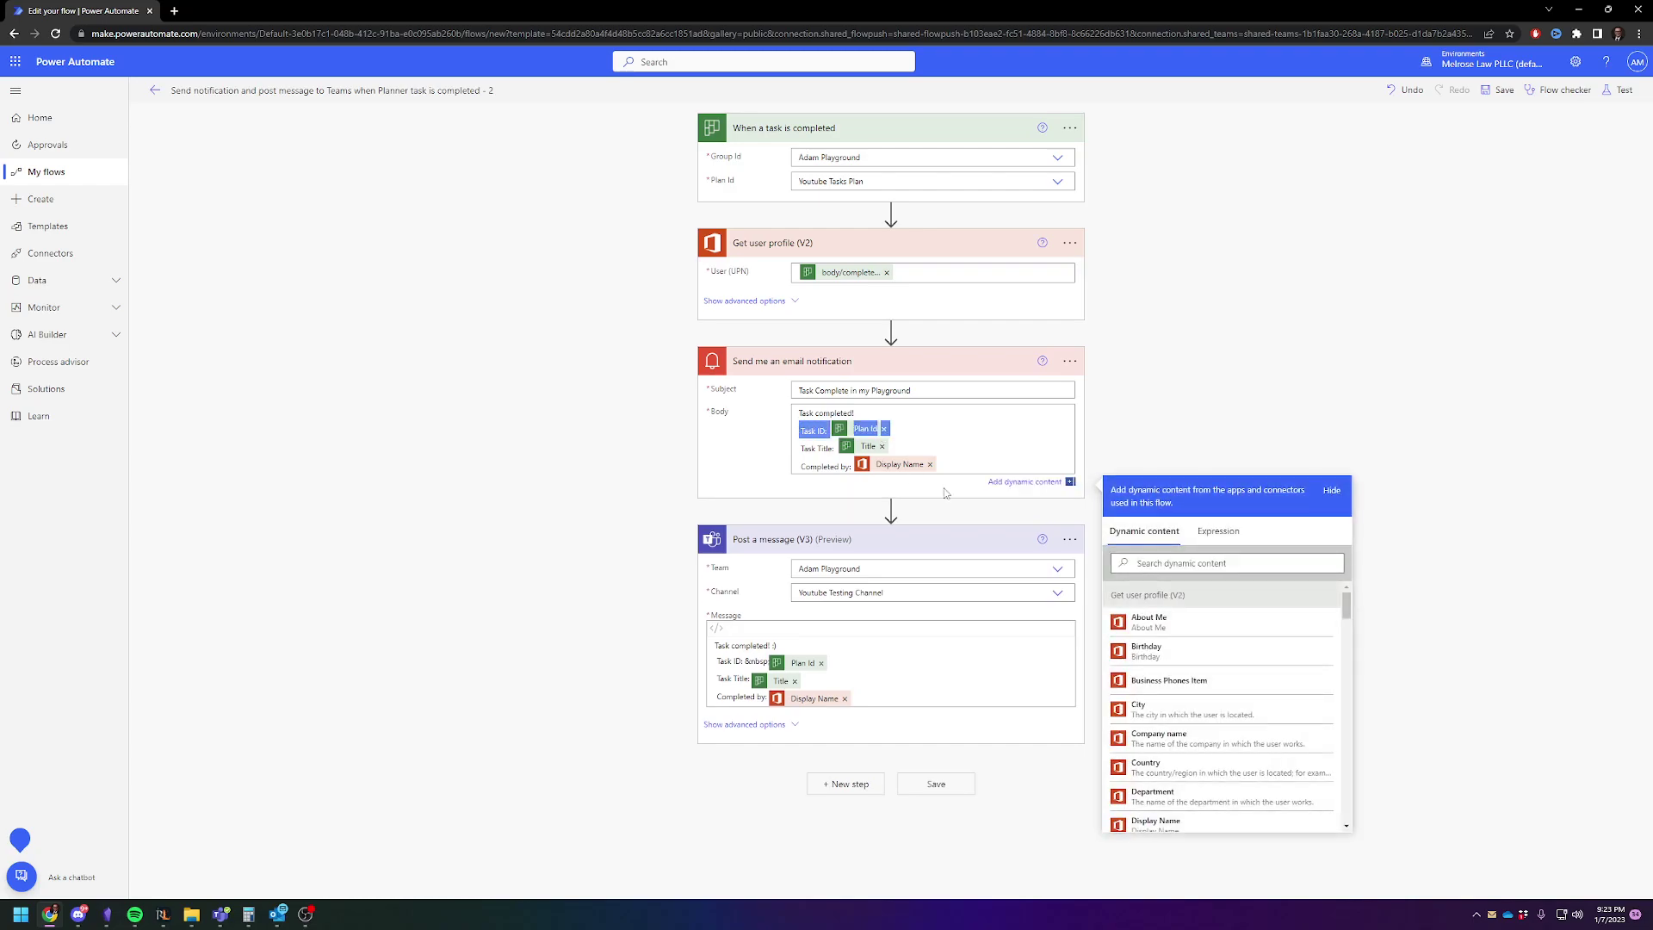
{"action": "key", "text": "BackSpace"}
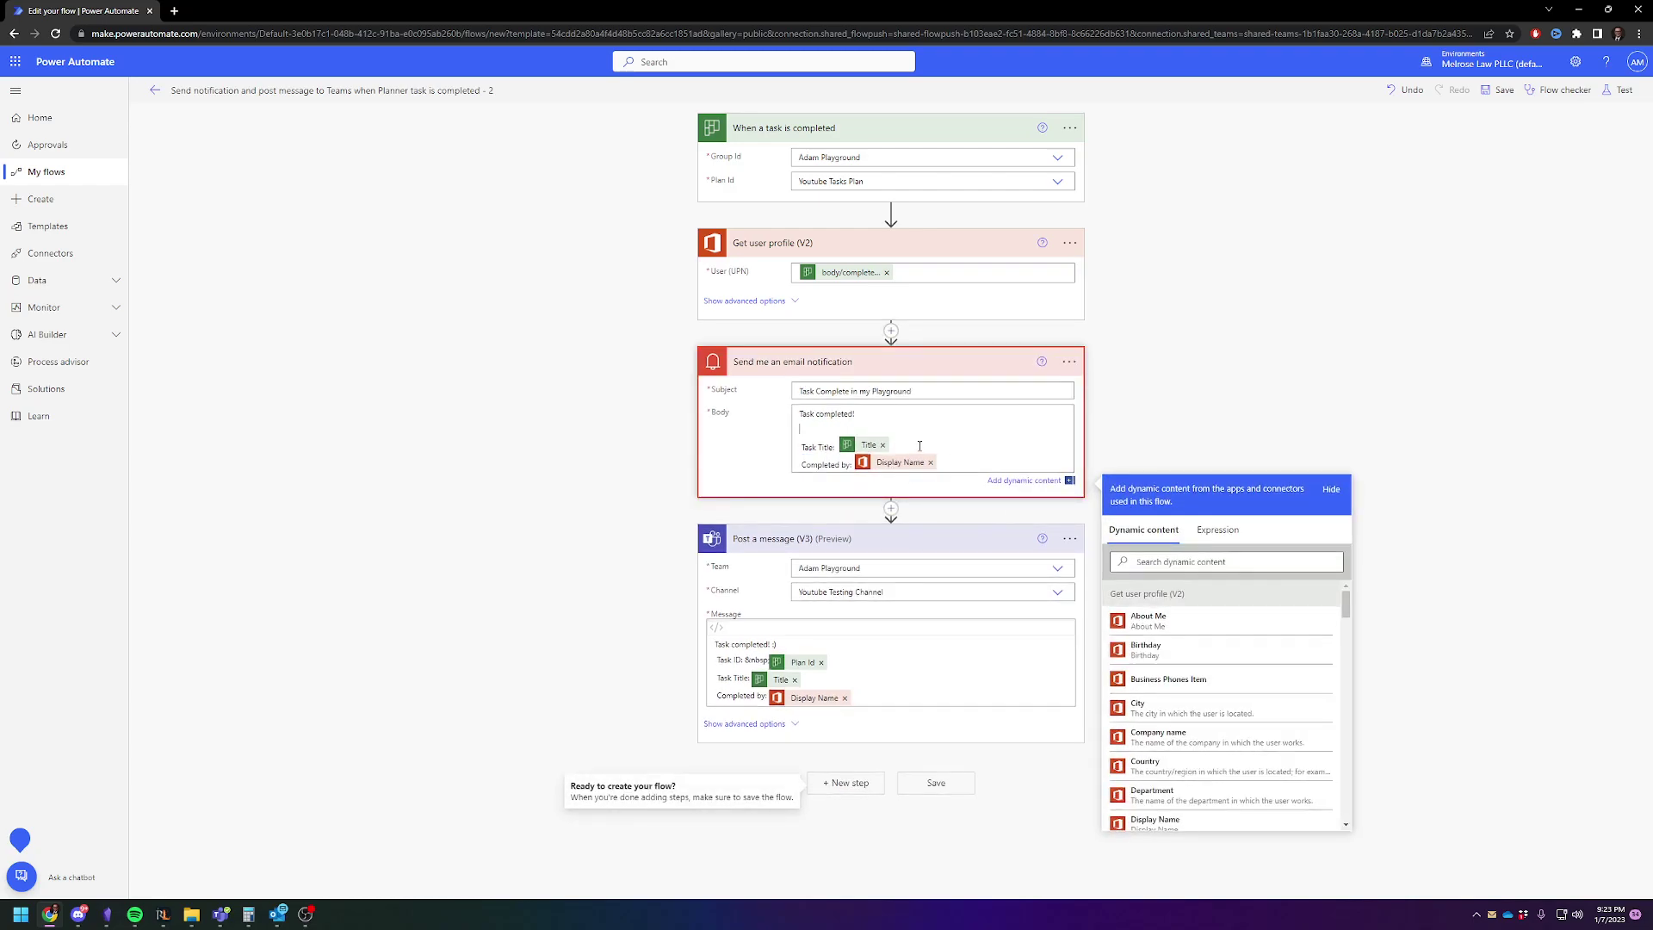
{"action": "type", "text": "--------------"}
{"action": "left_click", "coordinate": [498, 501]}
Step: Replace the Task ID line in the Teams message with the same '---' separator
{"action": "left_click", "coordinate": [801, 426]}
{"action": "double_click", "coordinate": [809, 426]}
{"action": "left_click", "coordinate": [599, 504]}
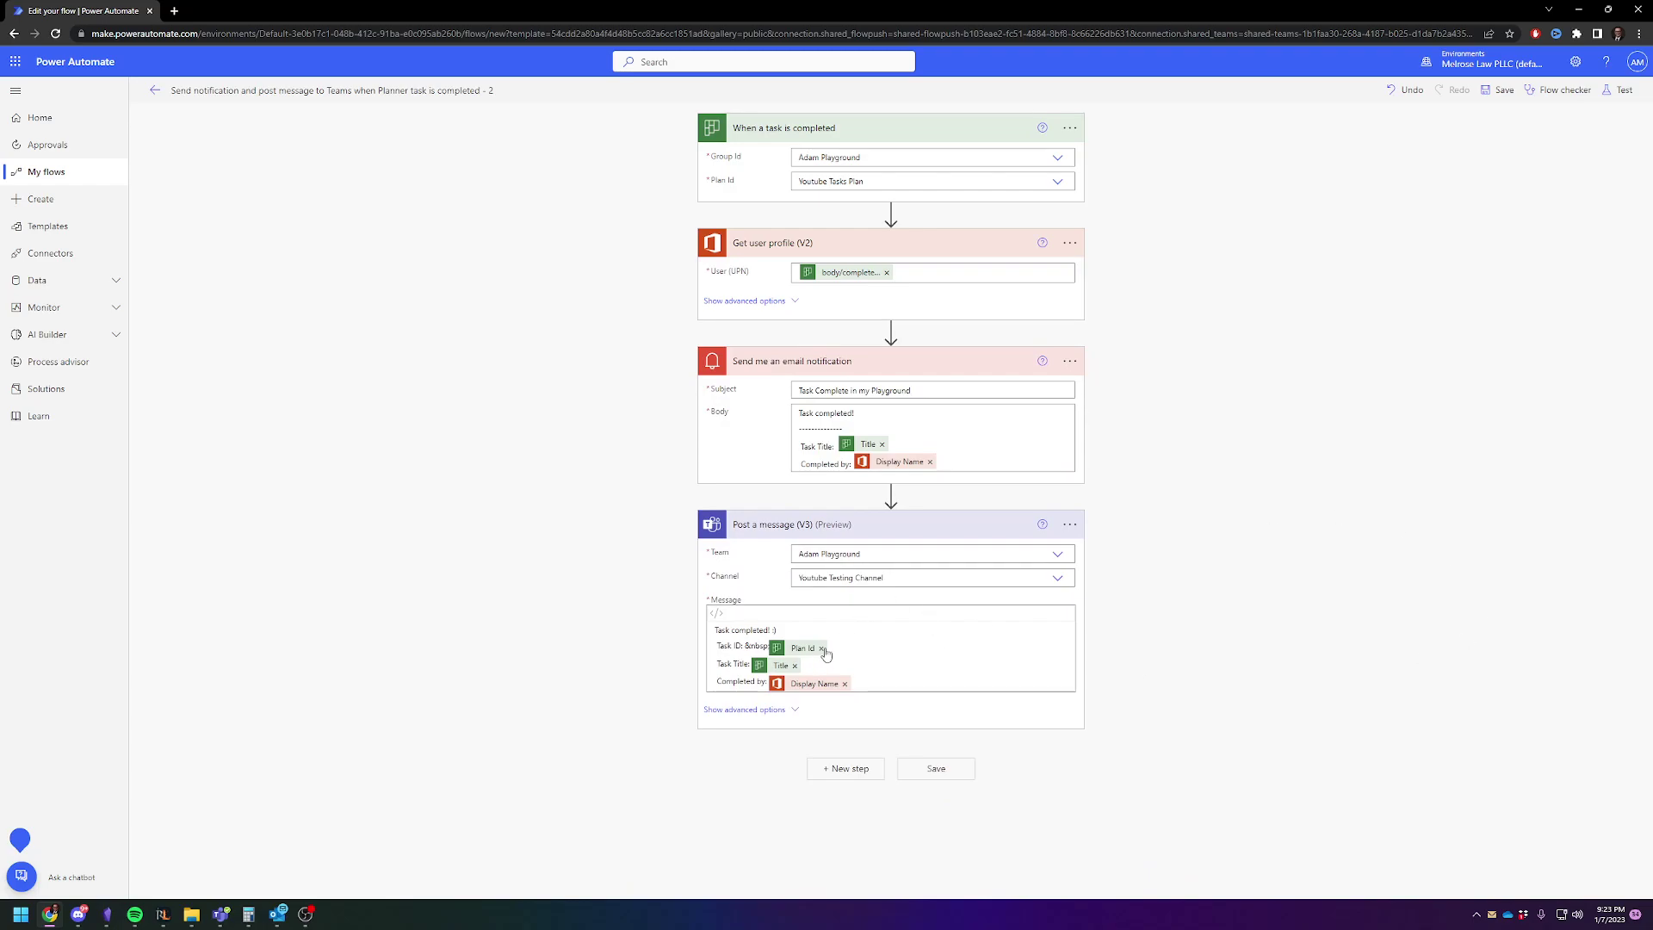
{"action": "left_click_drag", "start_coordinate": [825, 654], "coordinate": [680, 646]}
{"action": "key", "text": "ctrl+v"}
{"action": "key", "text": "Return"}
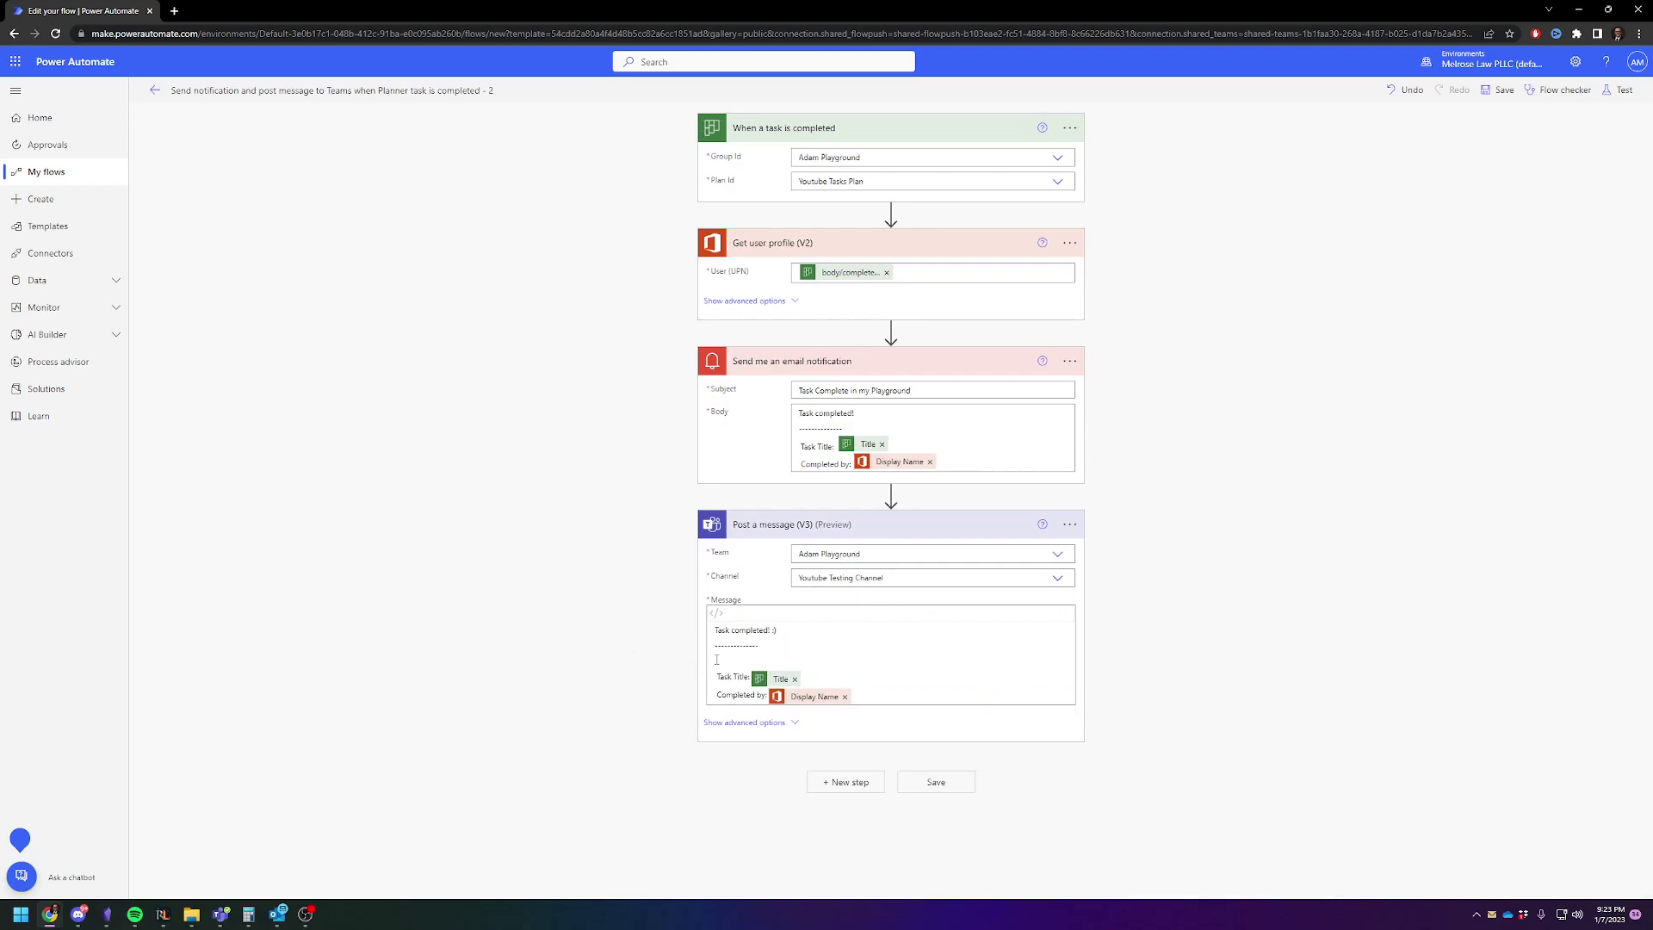
{"action": "left_click", "coordinate": [717, 660]}
{"action": "key", "text": "BackSpace"}
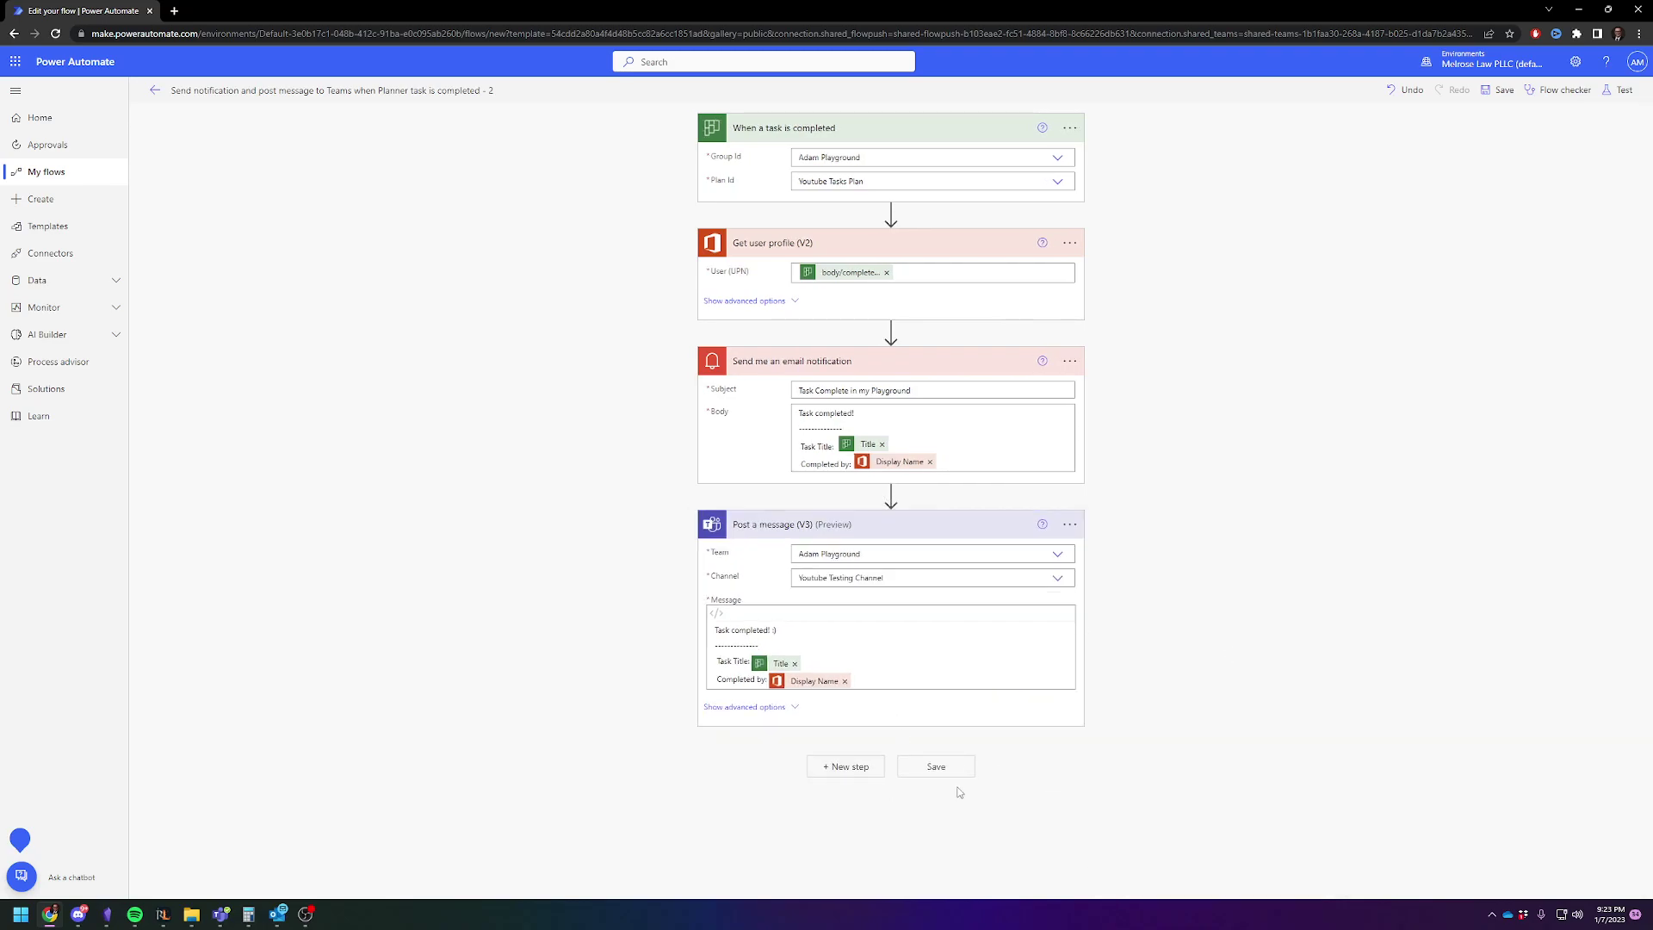
Step: Save the flow and start a manual test
{"action": "left_click", "coordinate": [930, 770]}
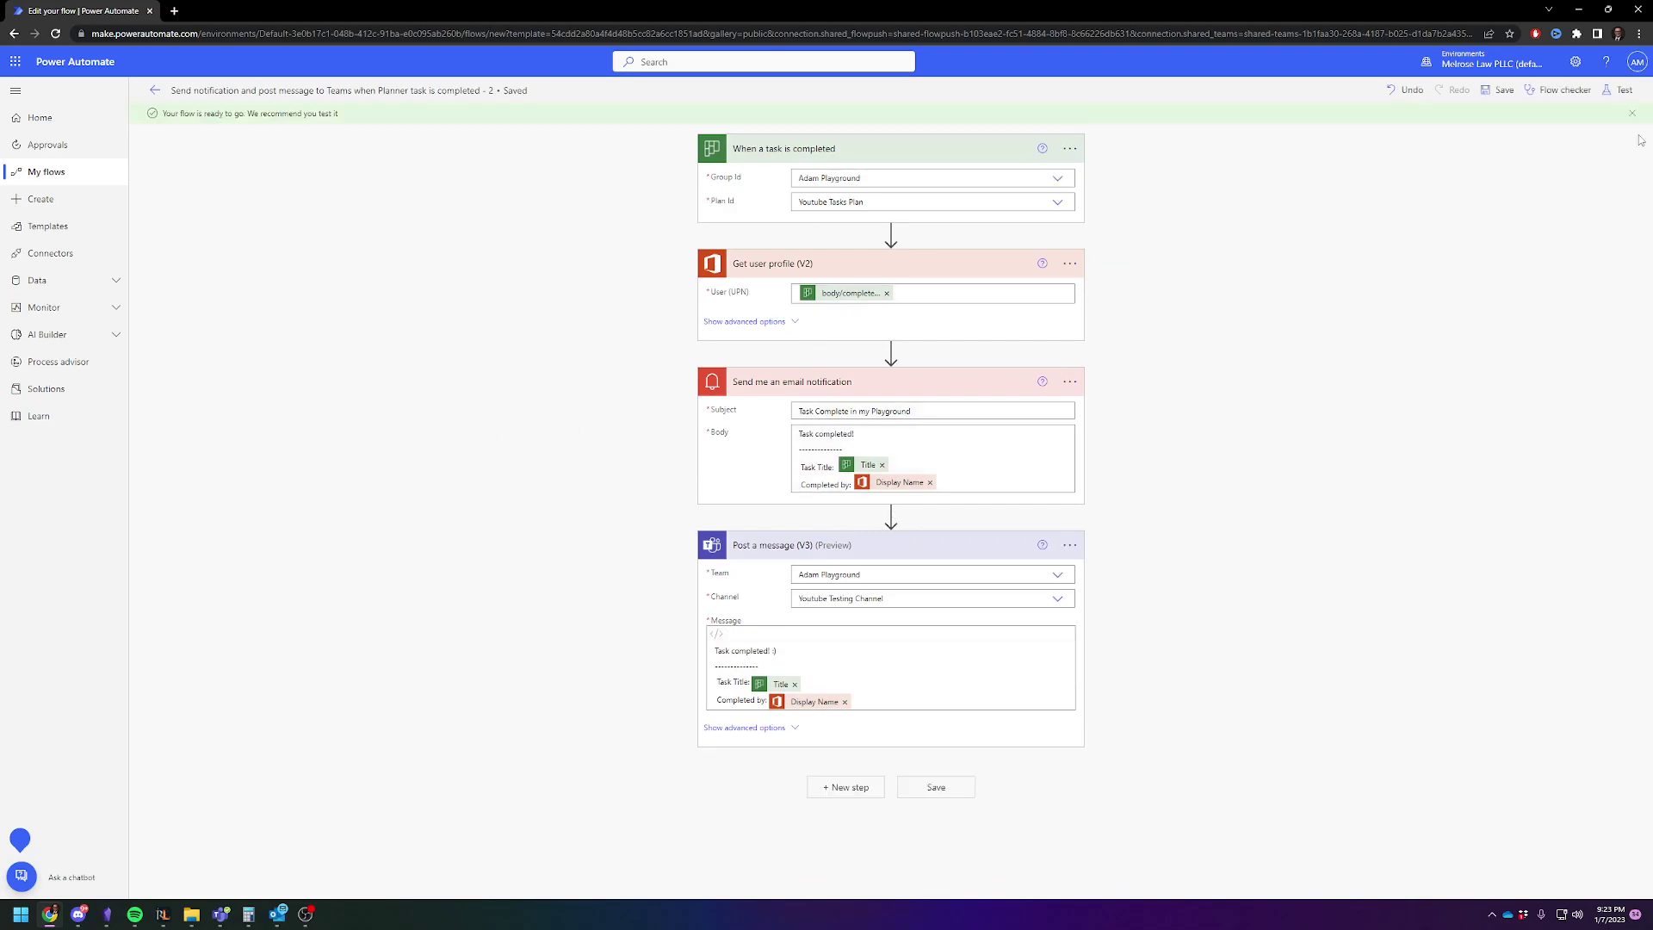
{"action": "left_click", "coordinate": [1612, 93]}
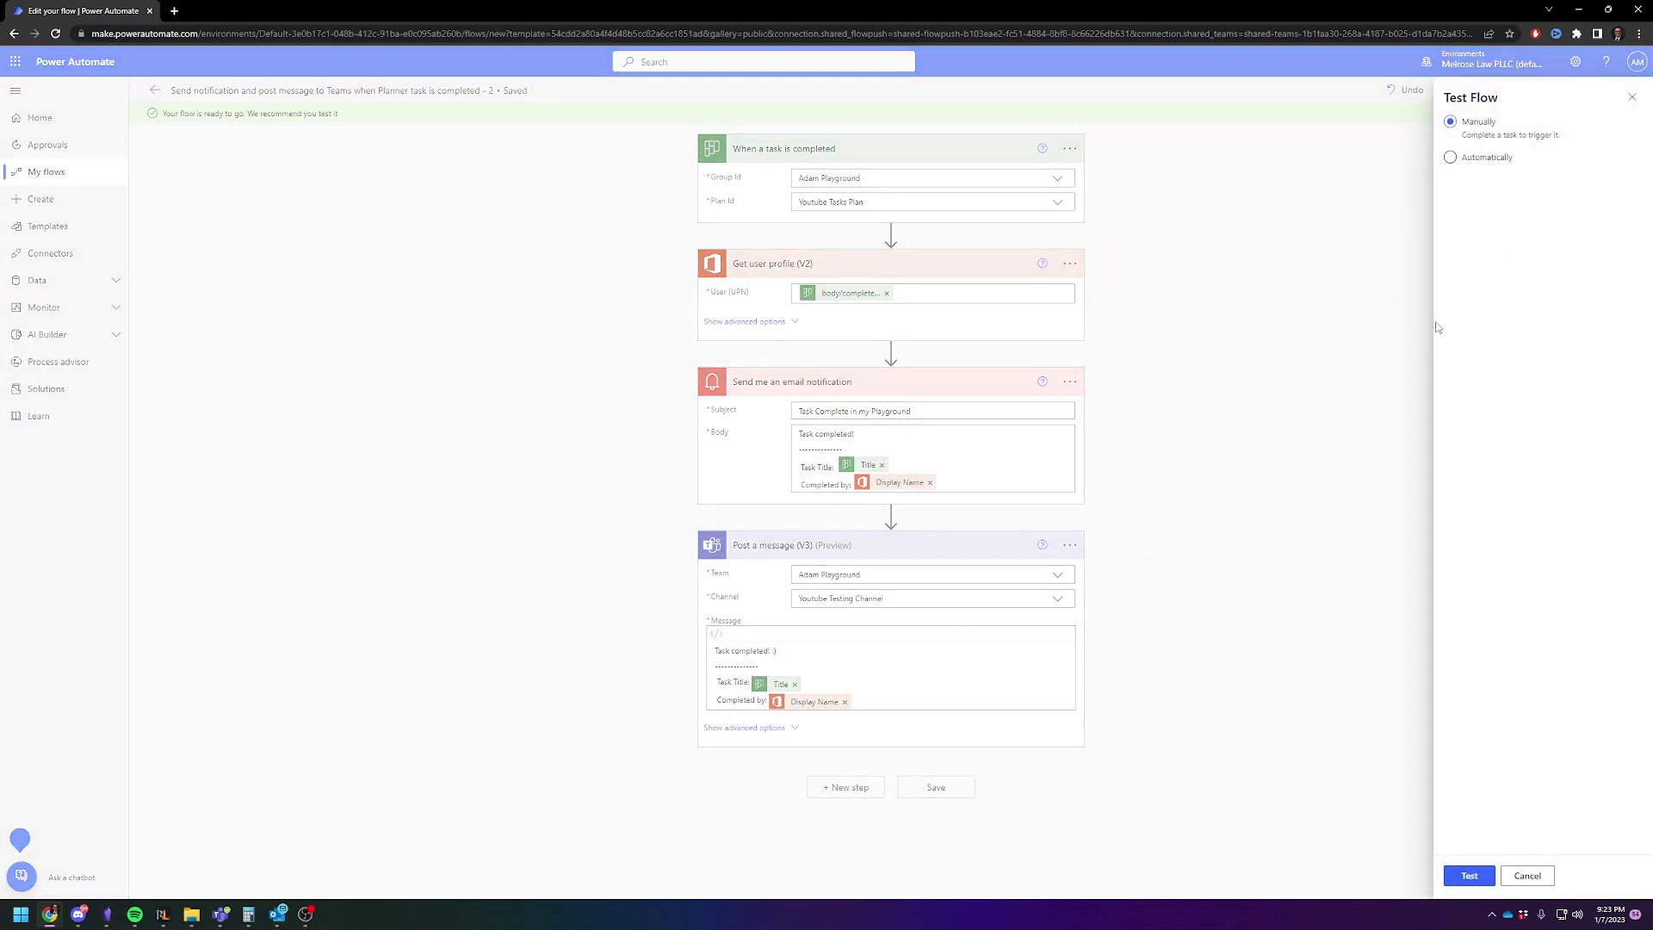
{"action": "left_click", "coordinate": [1470, 876]}
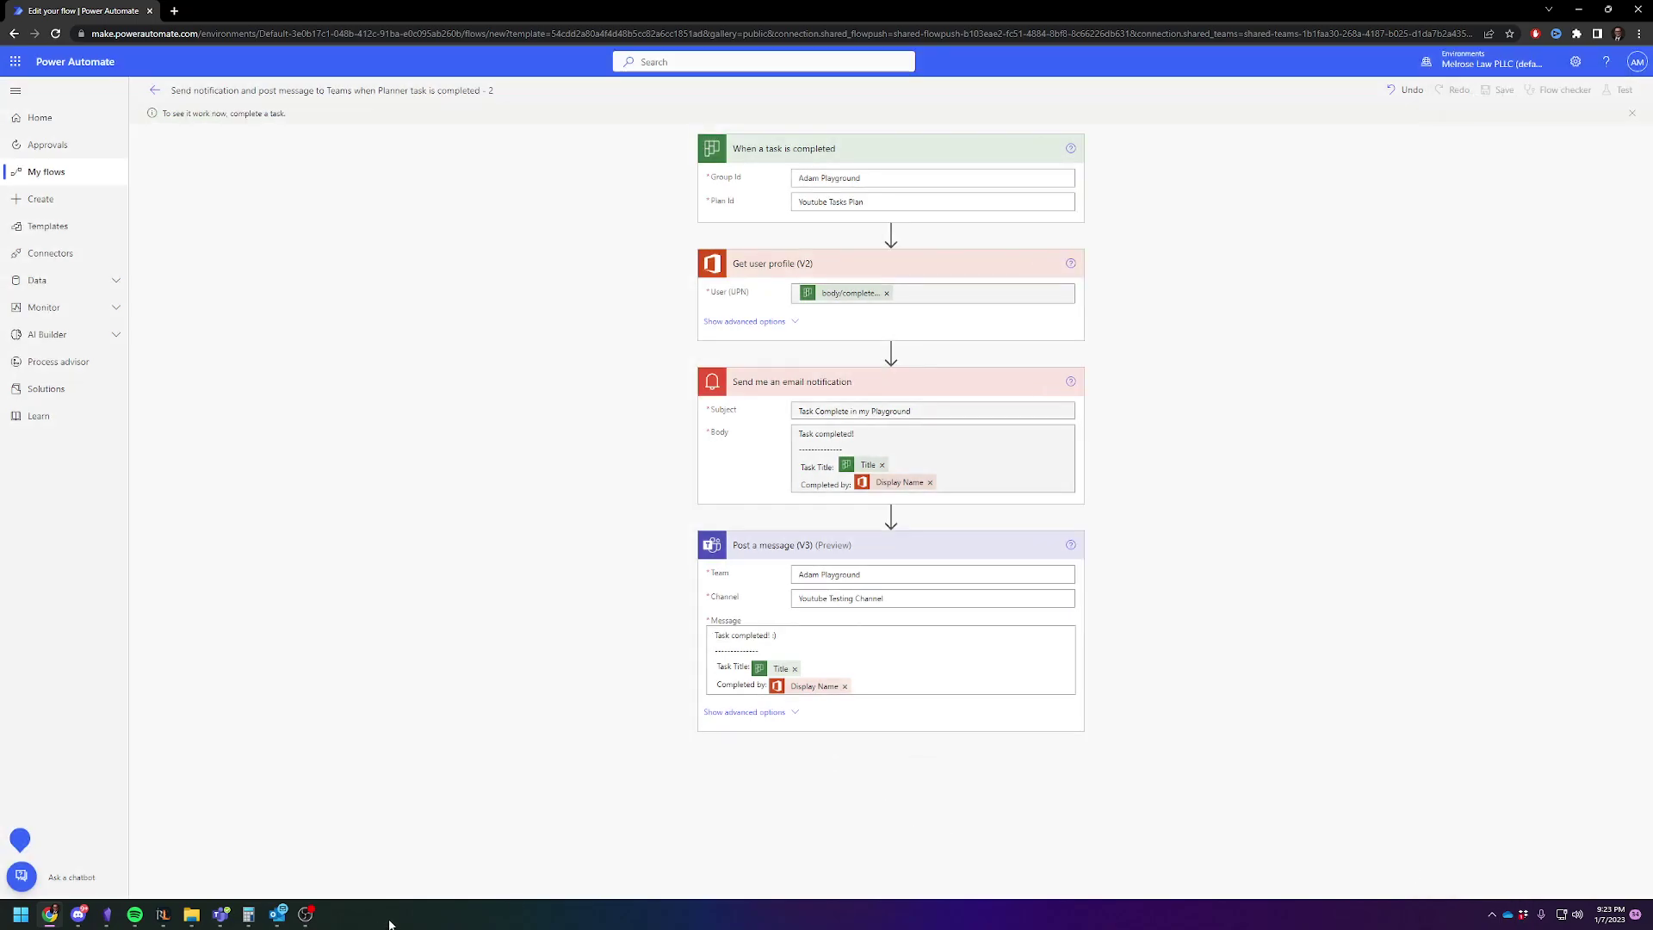
Step: Add a 'Youtube with dashes' task to the To do bucket, mark it complete, and return to Power Automate
{"action": "left_click", "coordinate": [221, 915]}
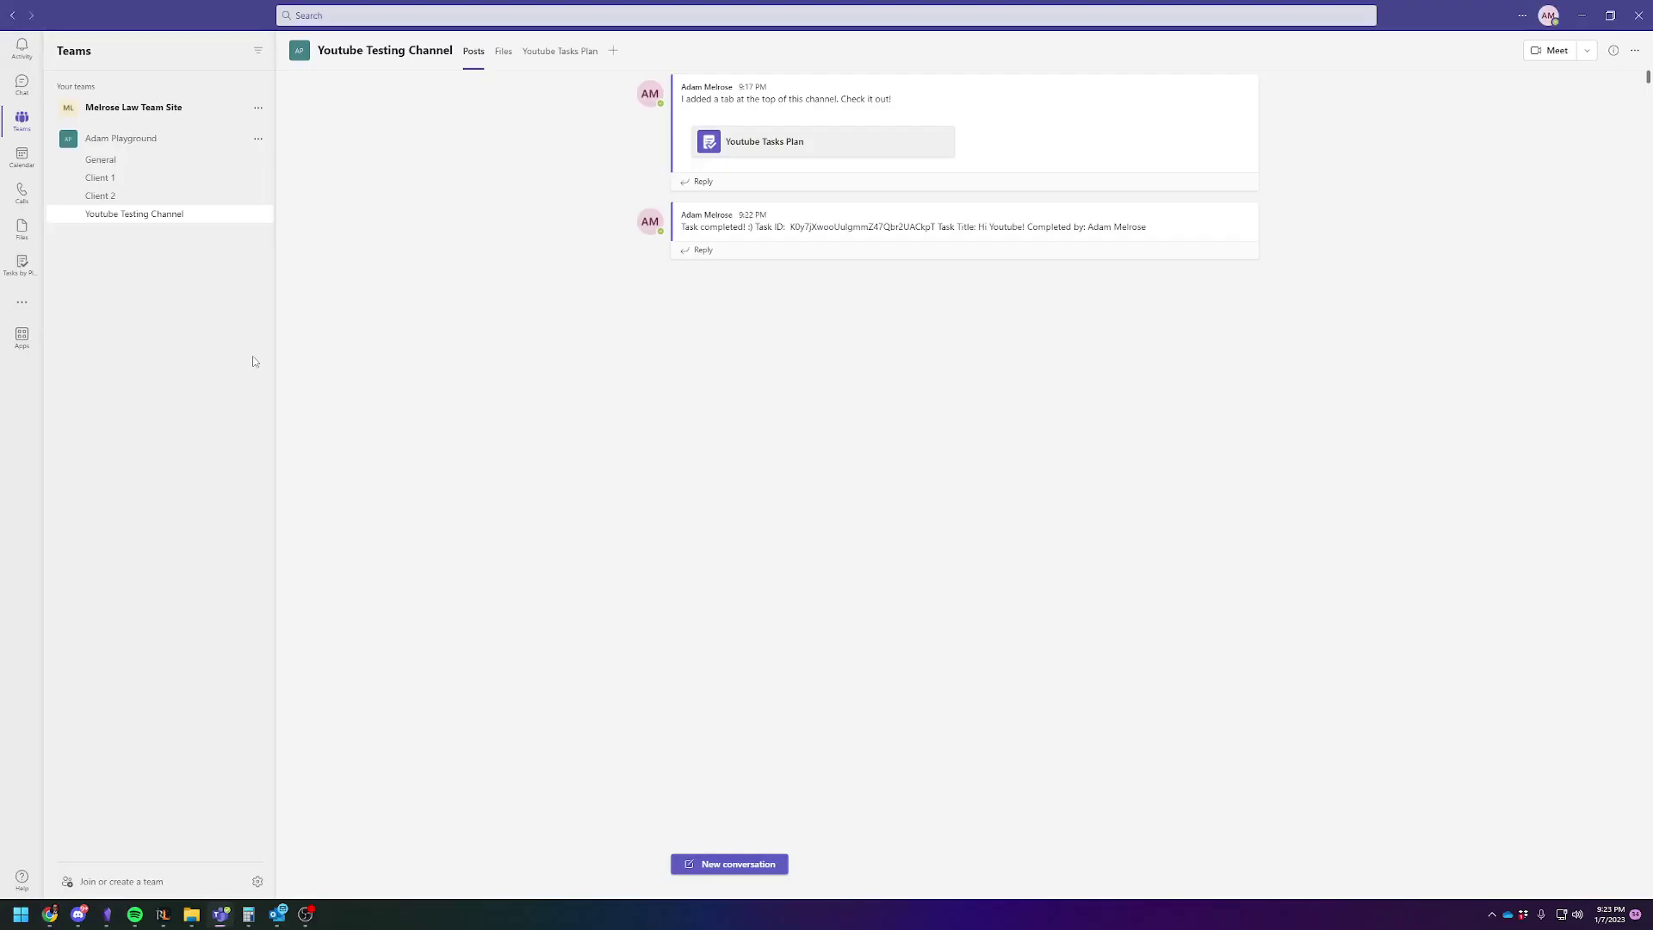
{"action": "left_click", "coordinate": [556, 52]}
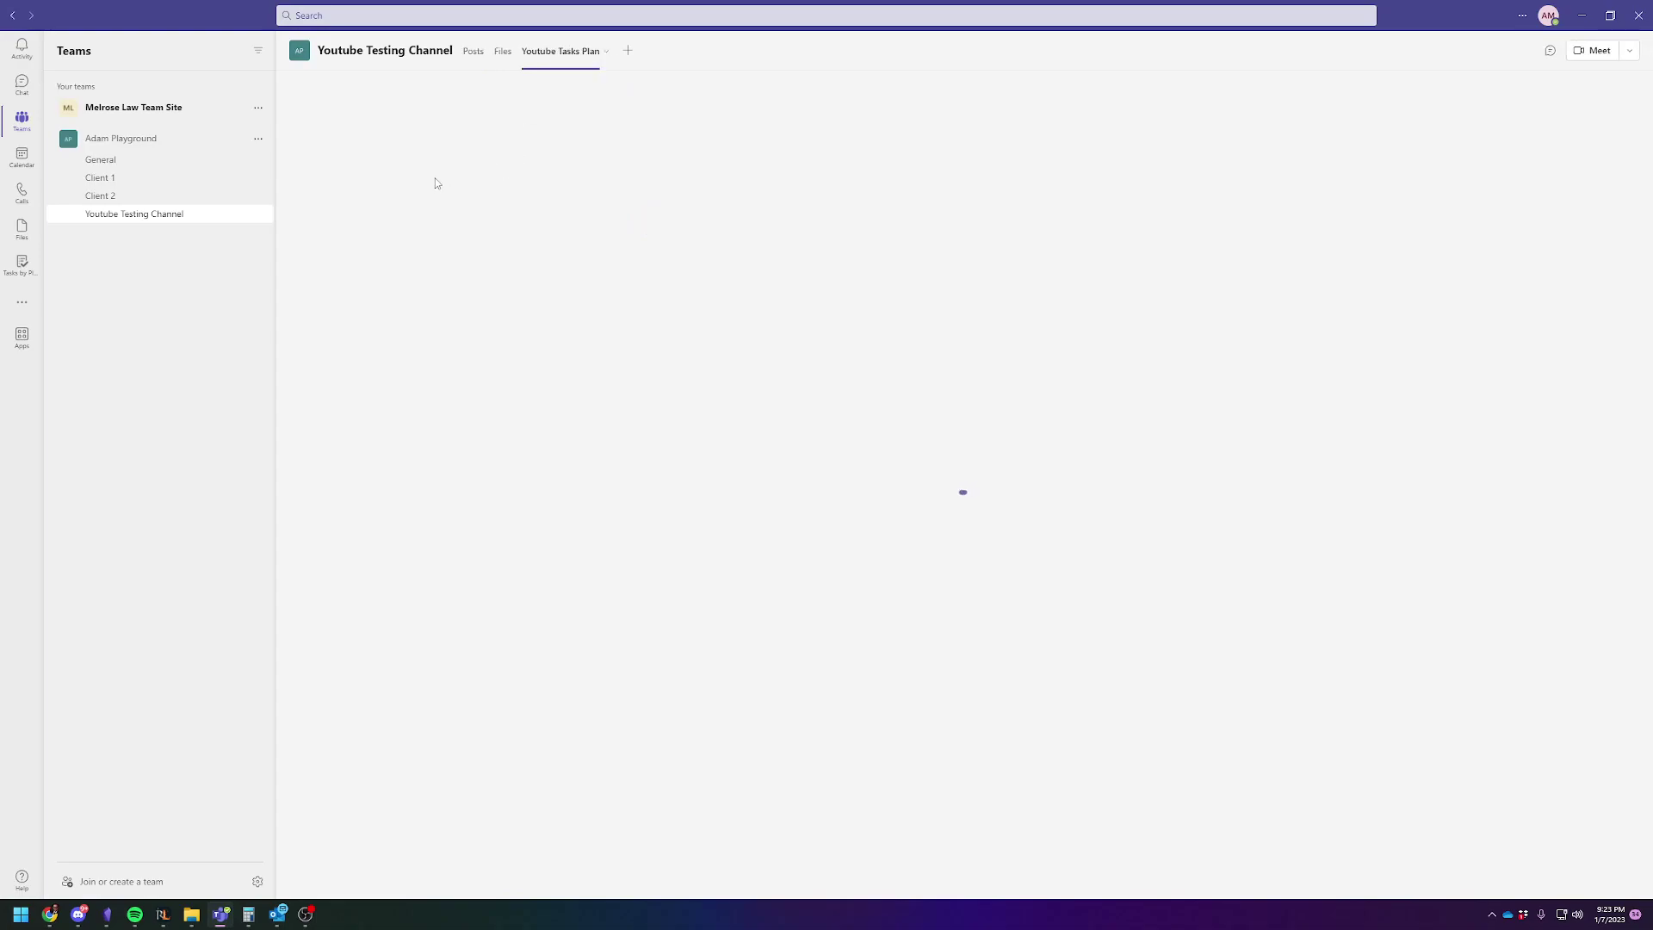
{"action": "left_click", "coordinate": [353, 146]}
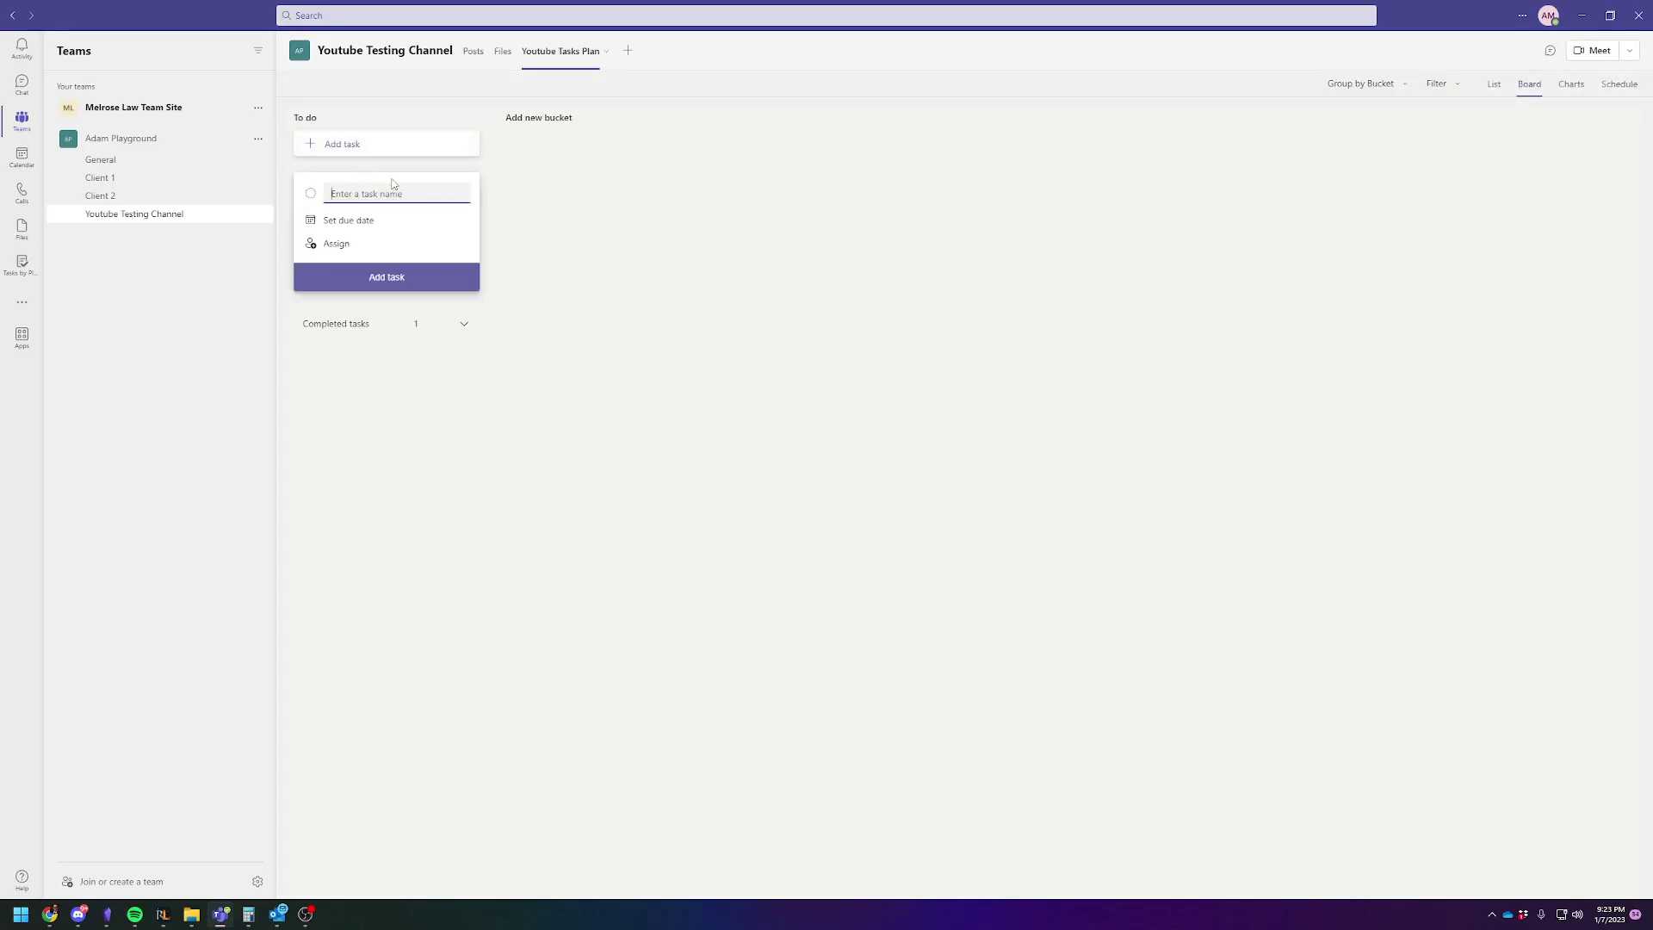
{"action": "type", "text": "Youtube with dashes"}
{"action": "left_click", "coordinate": [384, 277]}
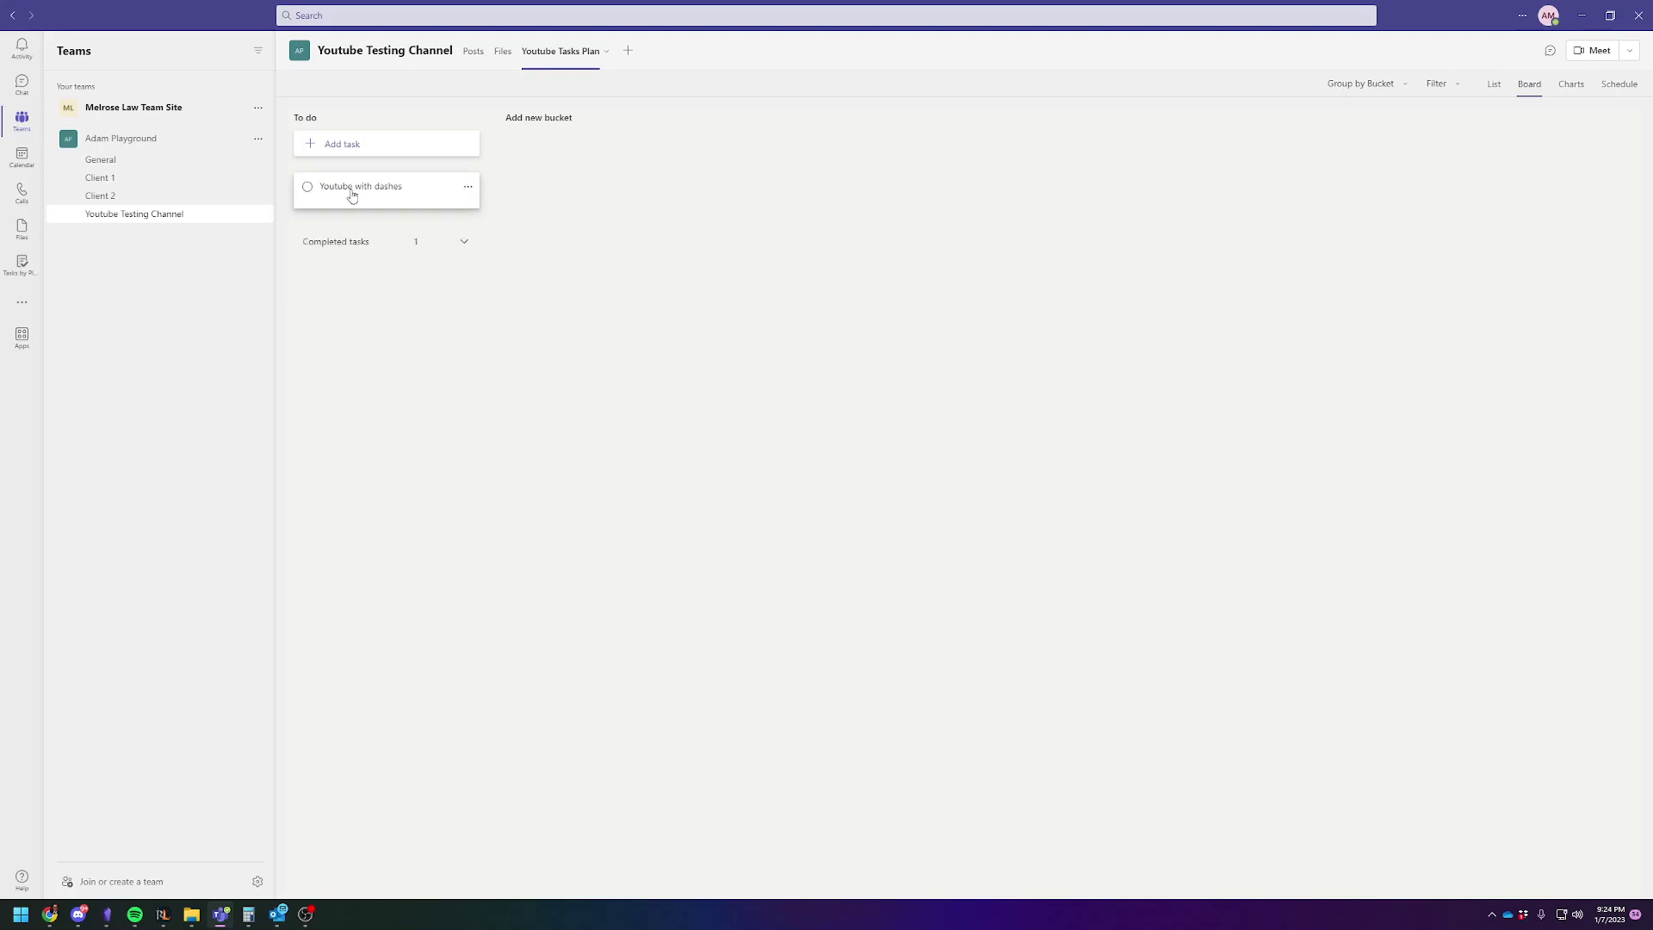
{"action": "left_click", "coordinate": [308, 187]}
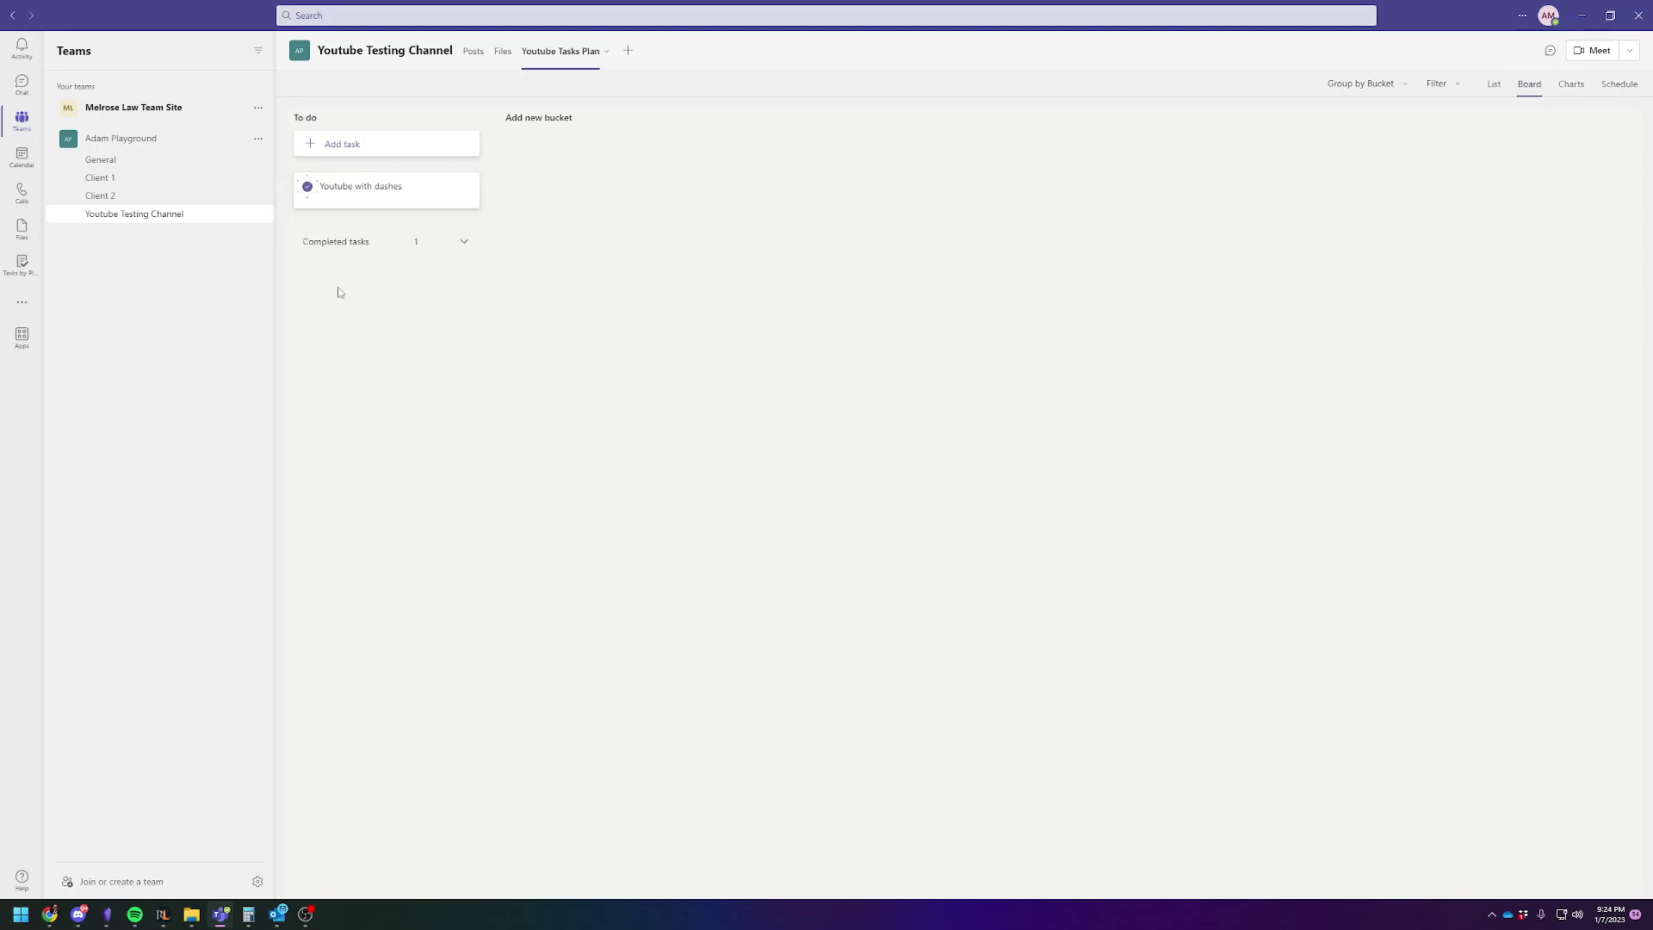
{"action": "left_click", "coordinate": [49, 913]}
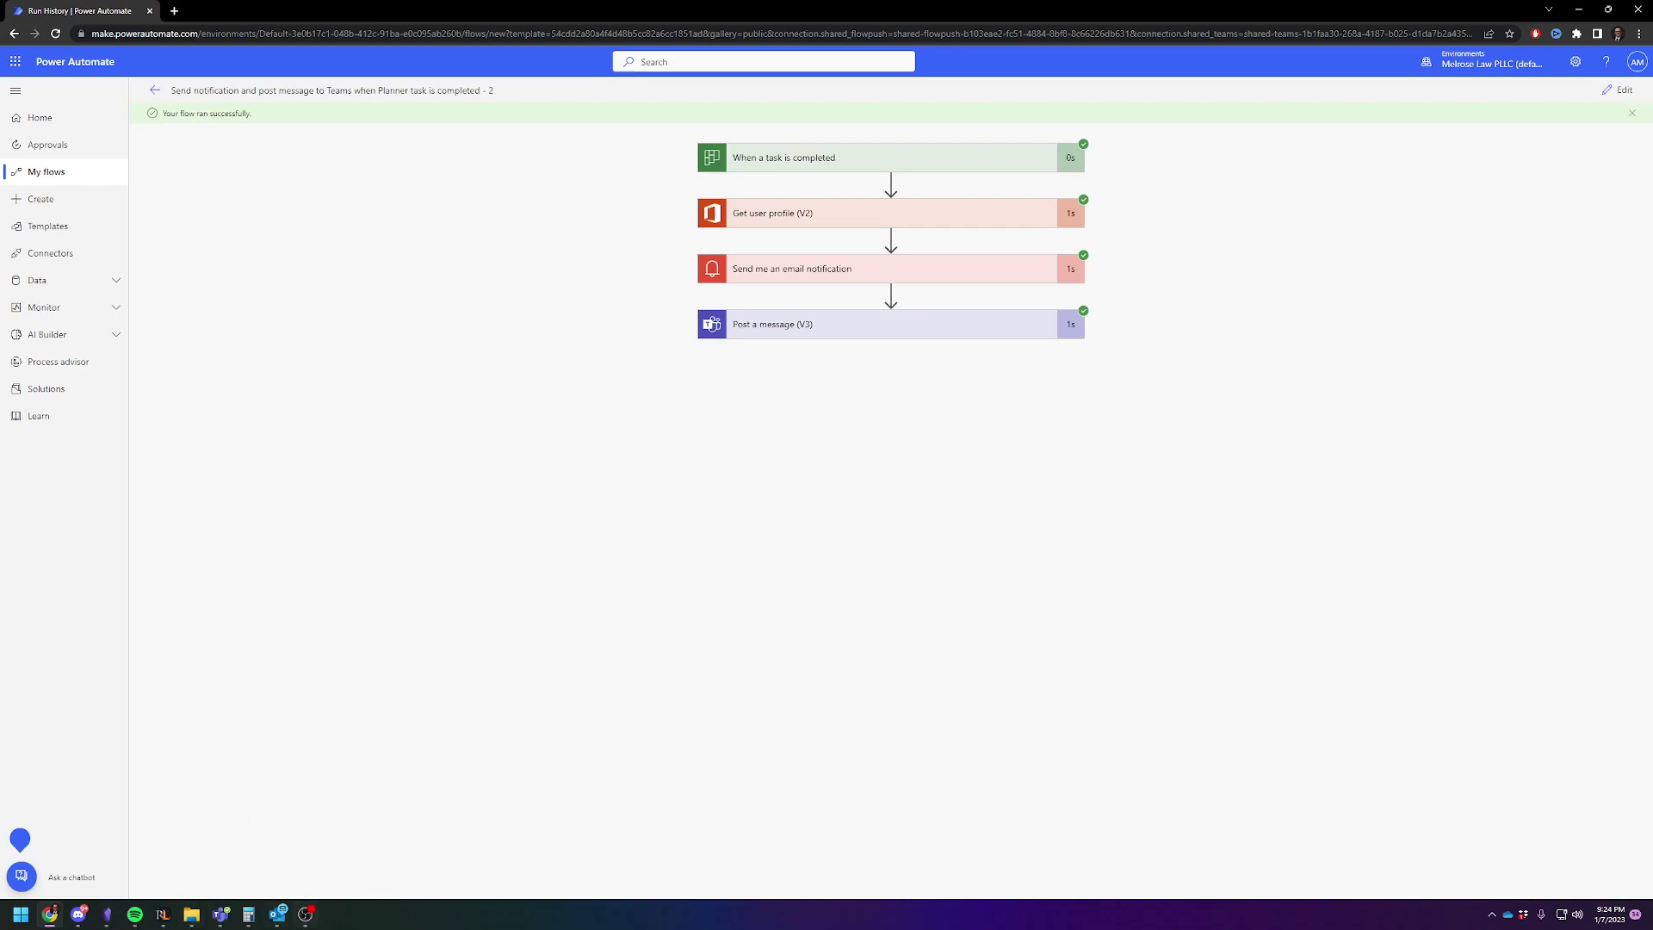
Step: Open the Youtube Testing Channel posts and inspect the new 'Task Title: Youtube with dashes' message
{"action": "left_click", "coordinate": [222, 915]}
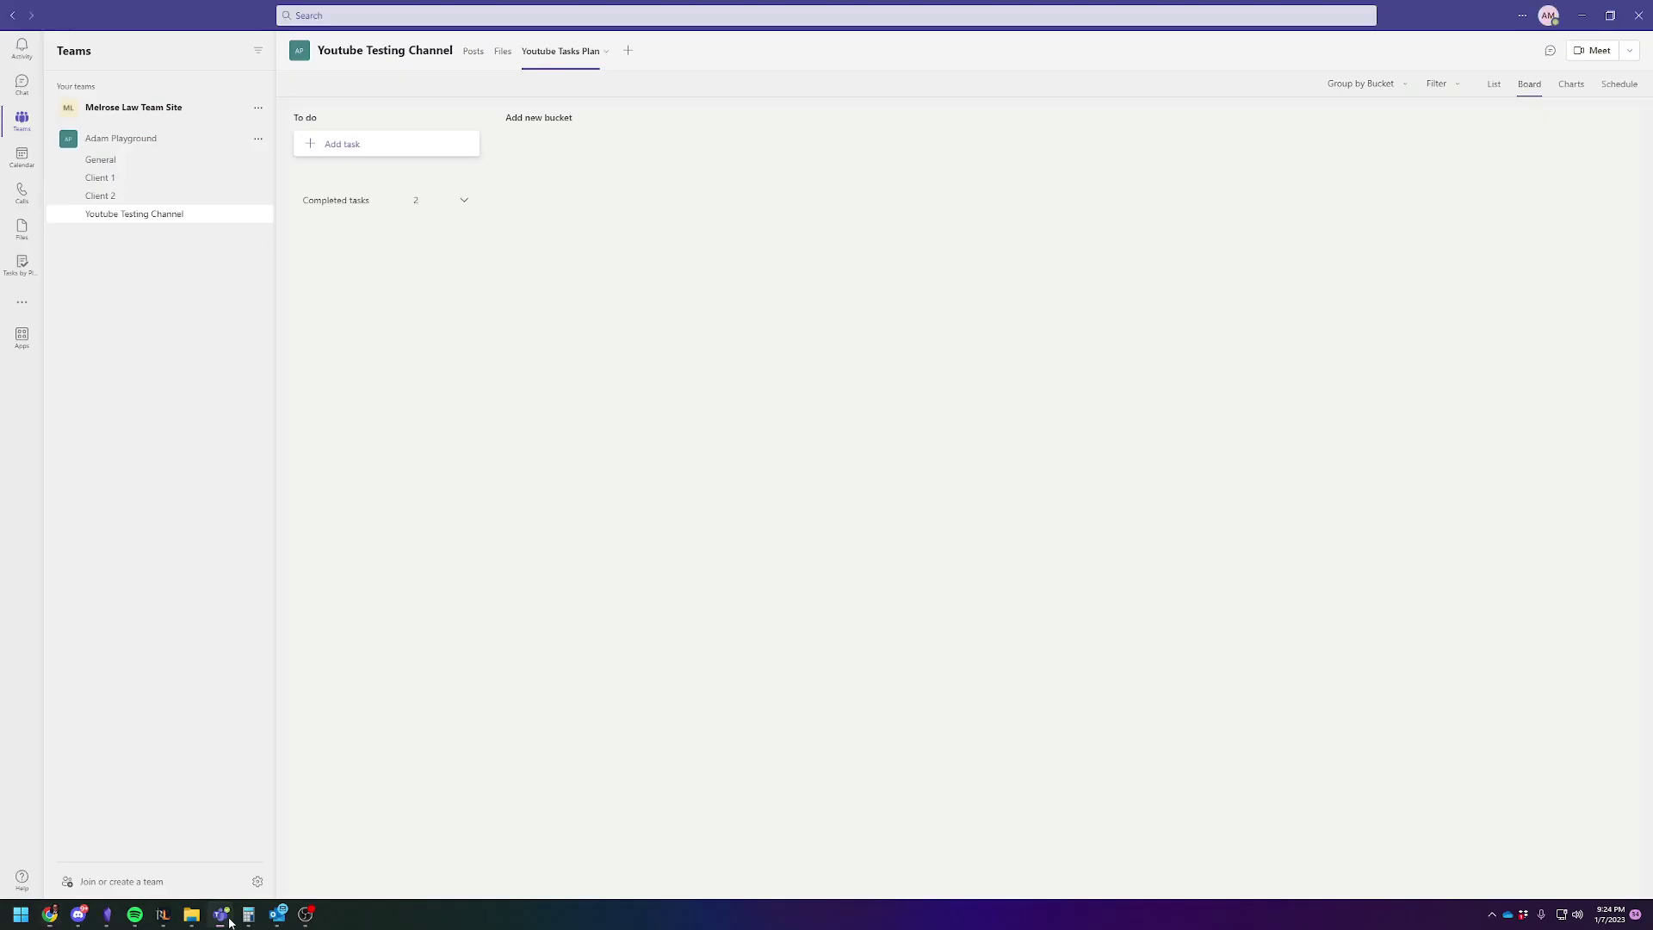
{"action": "left_click", "coordinate": [483, 57]}
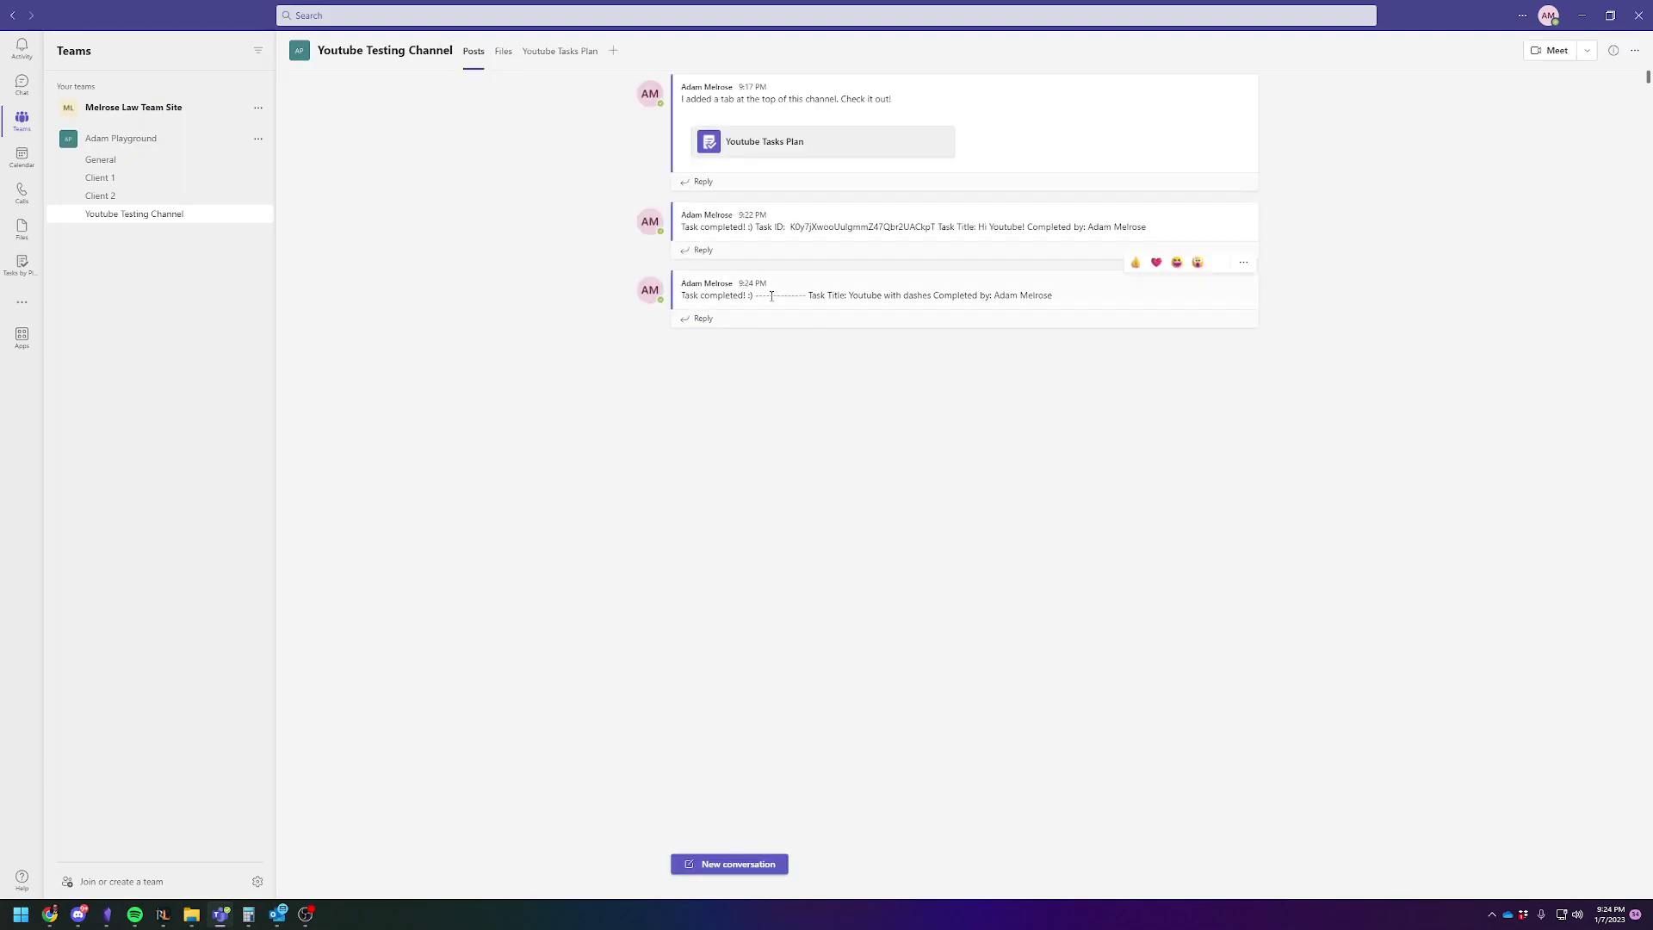
{"action": "triple_click", "coordinate": [771, 295]}
{"action": "left_click", "coordinate": [834, 296]}
{"action": "left_click_drag", "start_coordinate": [810, 295], "coordinate": [930, 295]}
{"action": "left_click", "coordinate": [1001, 502]}
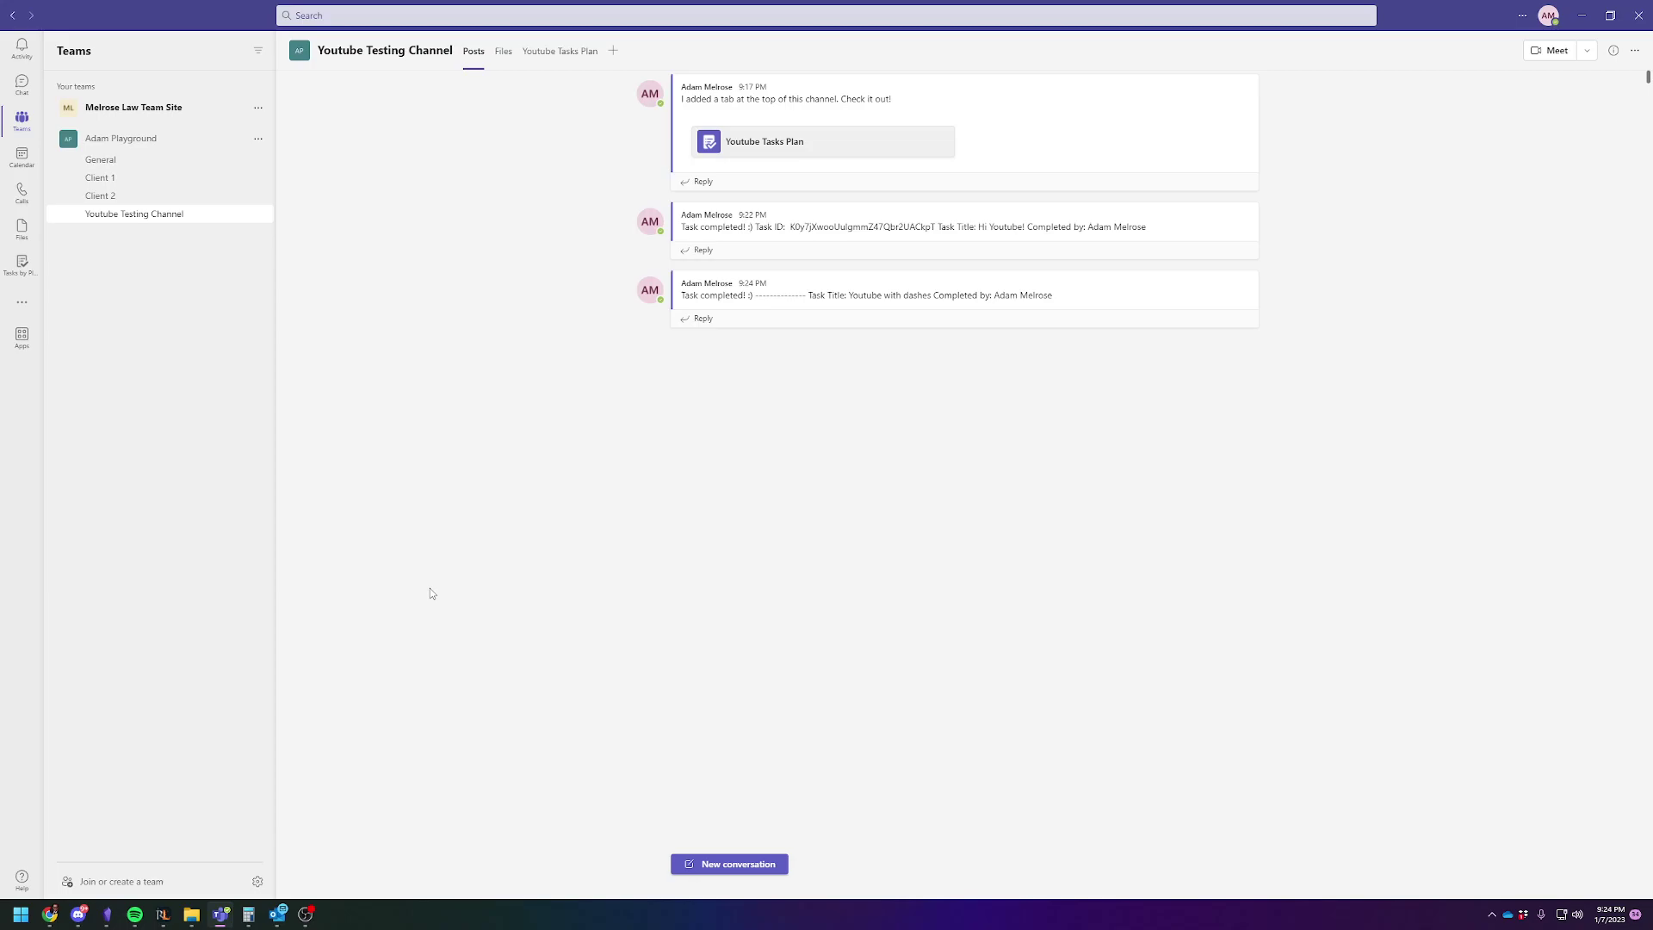
Step: Open the 9:25 PM Power Automate email, inspect its subject, then minimise Outlook
{"action": "left_click", "coordinate": [277, 914]}
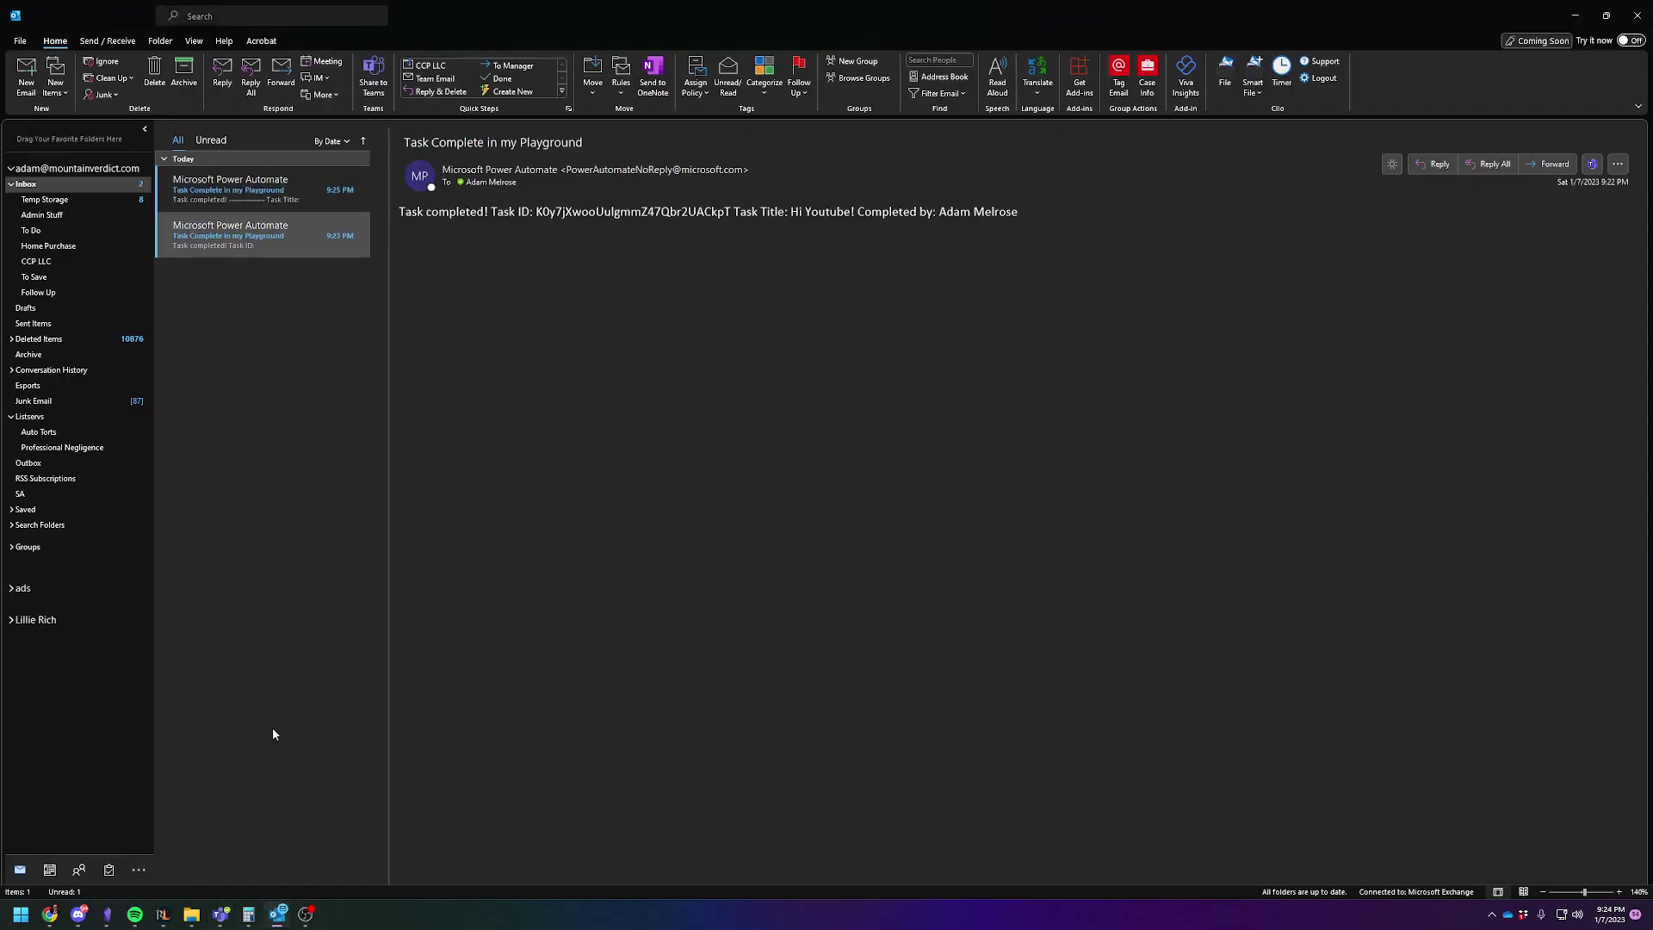
{"action": "left_click", "coordinate": [284, 188]}
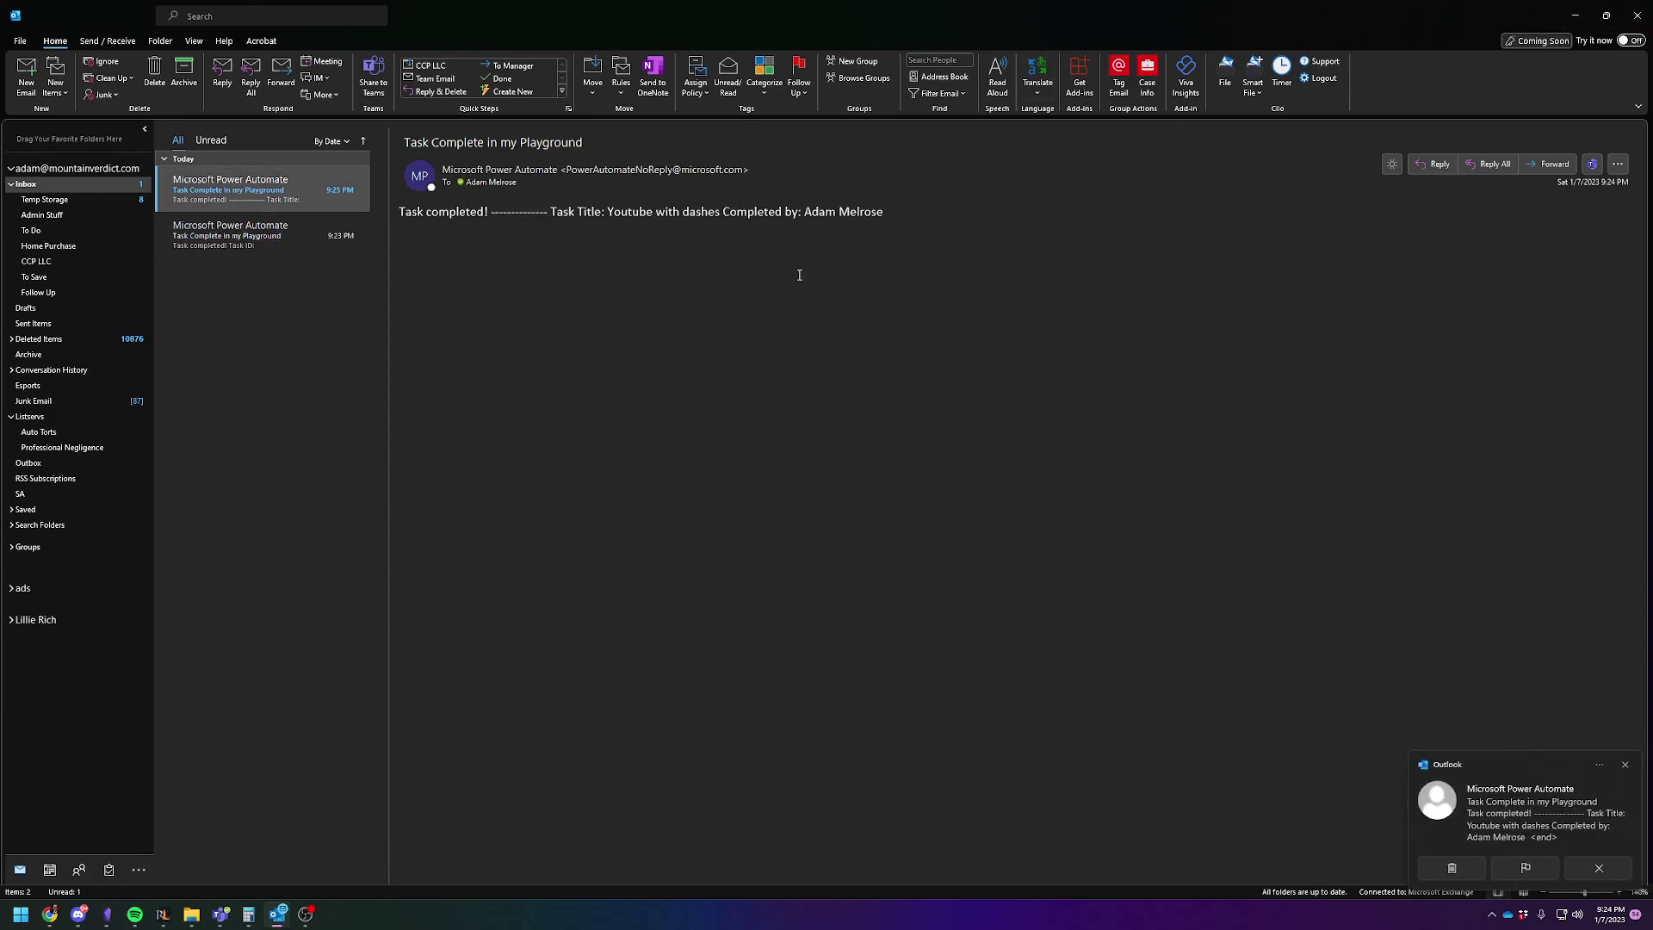
{"action": "left_click_drag", "start_coordinate": [403, 142], "coordinate": [462, 142]}
{"action": "left_click", "coordinate": [594, 138]}
{"action": "left_click", "coordinate": [462, 142]}
{"action": "left_click_drag", "start_coordinate": [584, 142], "coordinate": [403, 142]}
{"action": "left_click", "coordinate": [1030, 358]}
{"action": "left_click", "coordinate": [1579, 15]}
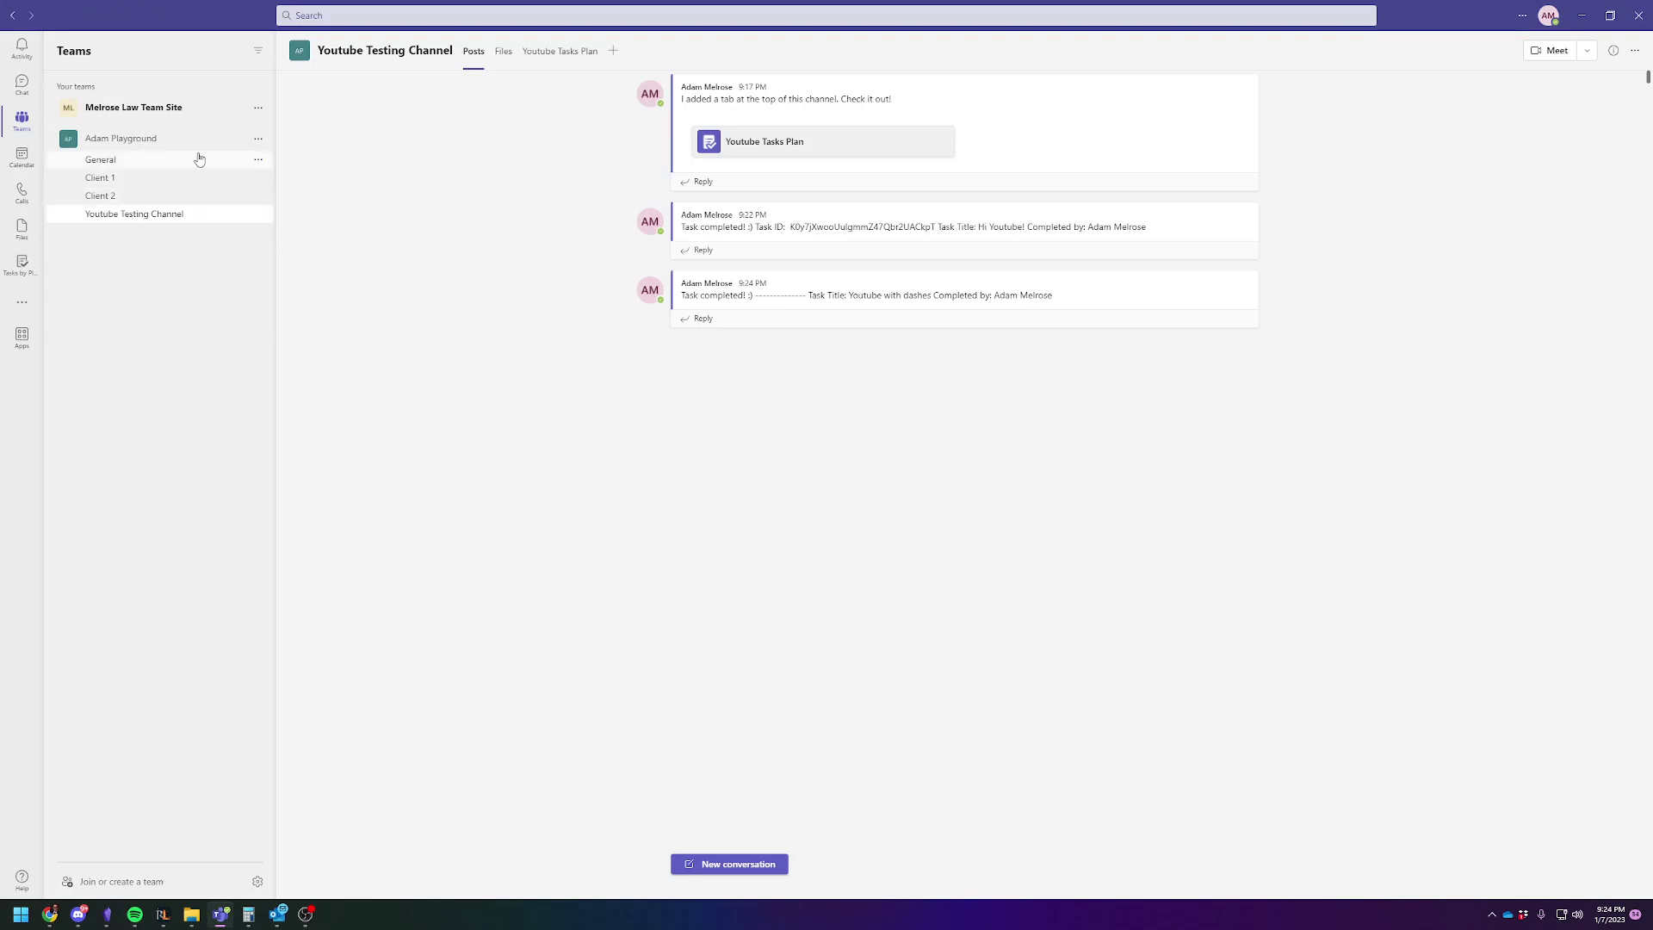
Step: Look at the Tasks Plan board, General and Client 1 channels, then open My flows in Power Automate
{"action": "left_click", "coordinate": [591, 60]}
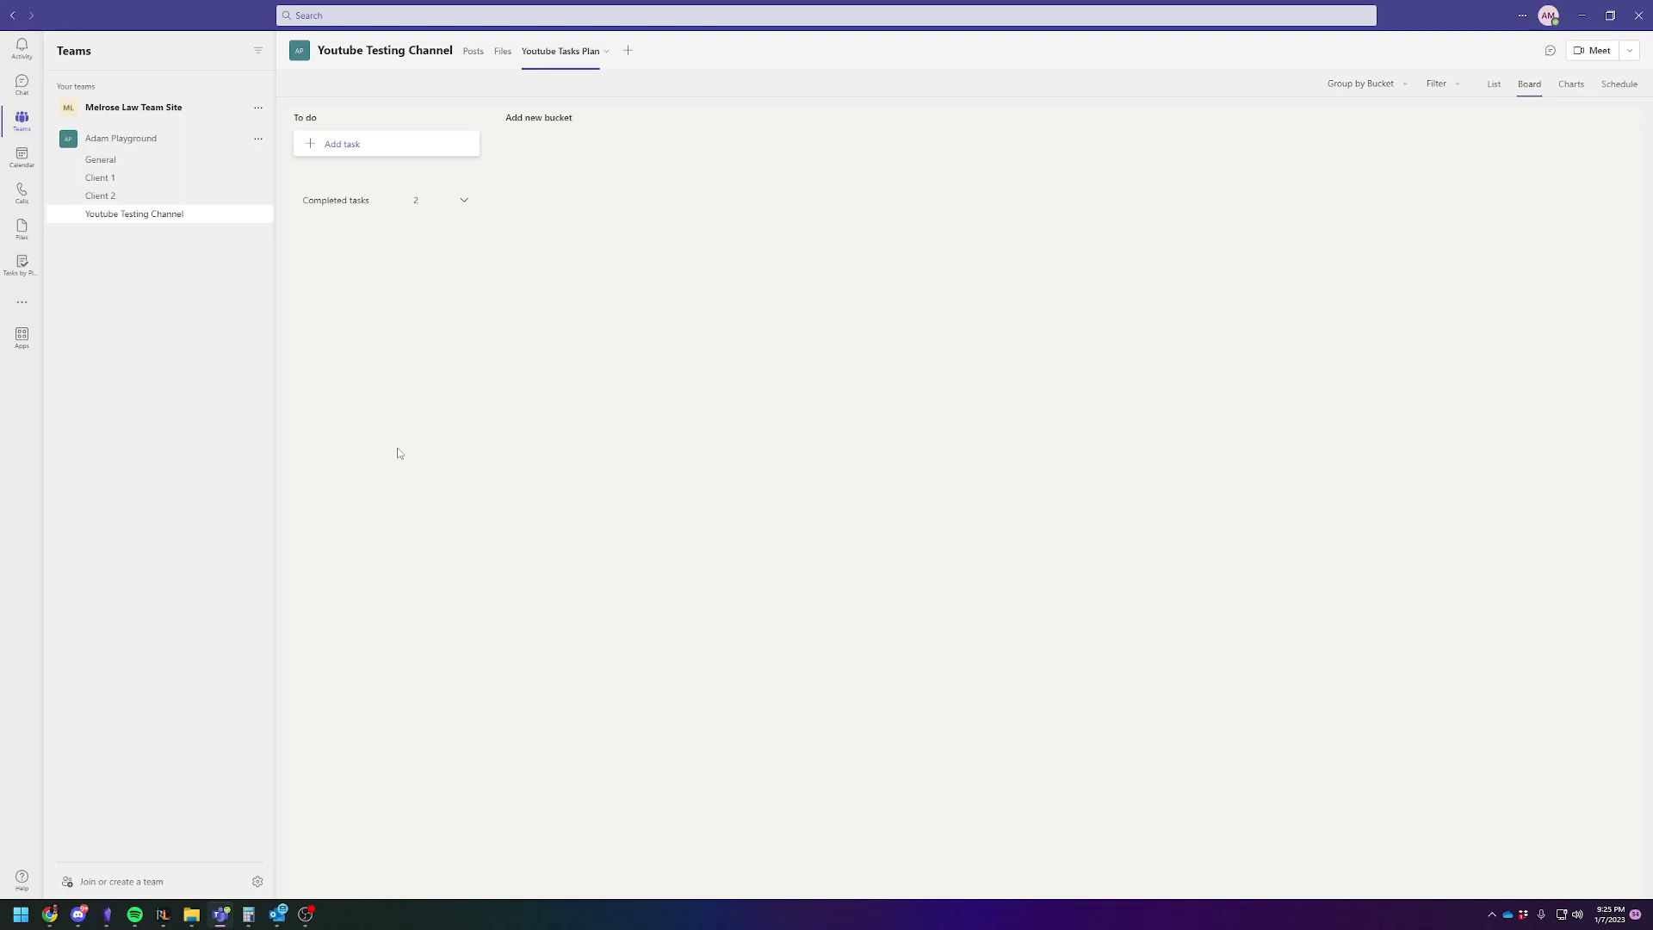
{"action": "left_click", "coordinate": [121, 161]}
{"action": "left_click", "coordinate": [124, 179]}
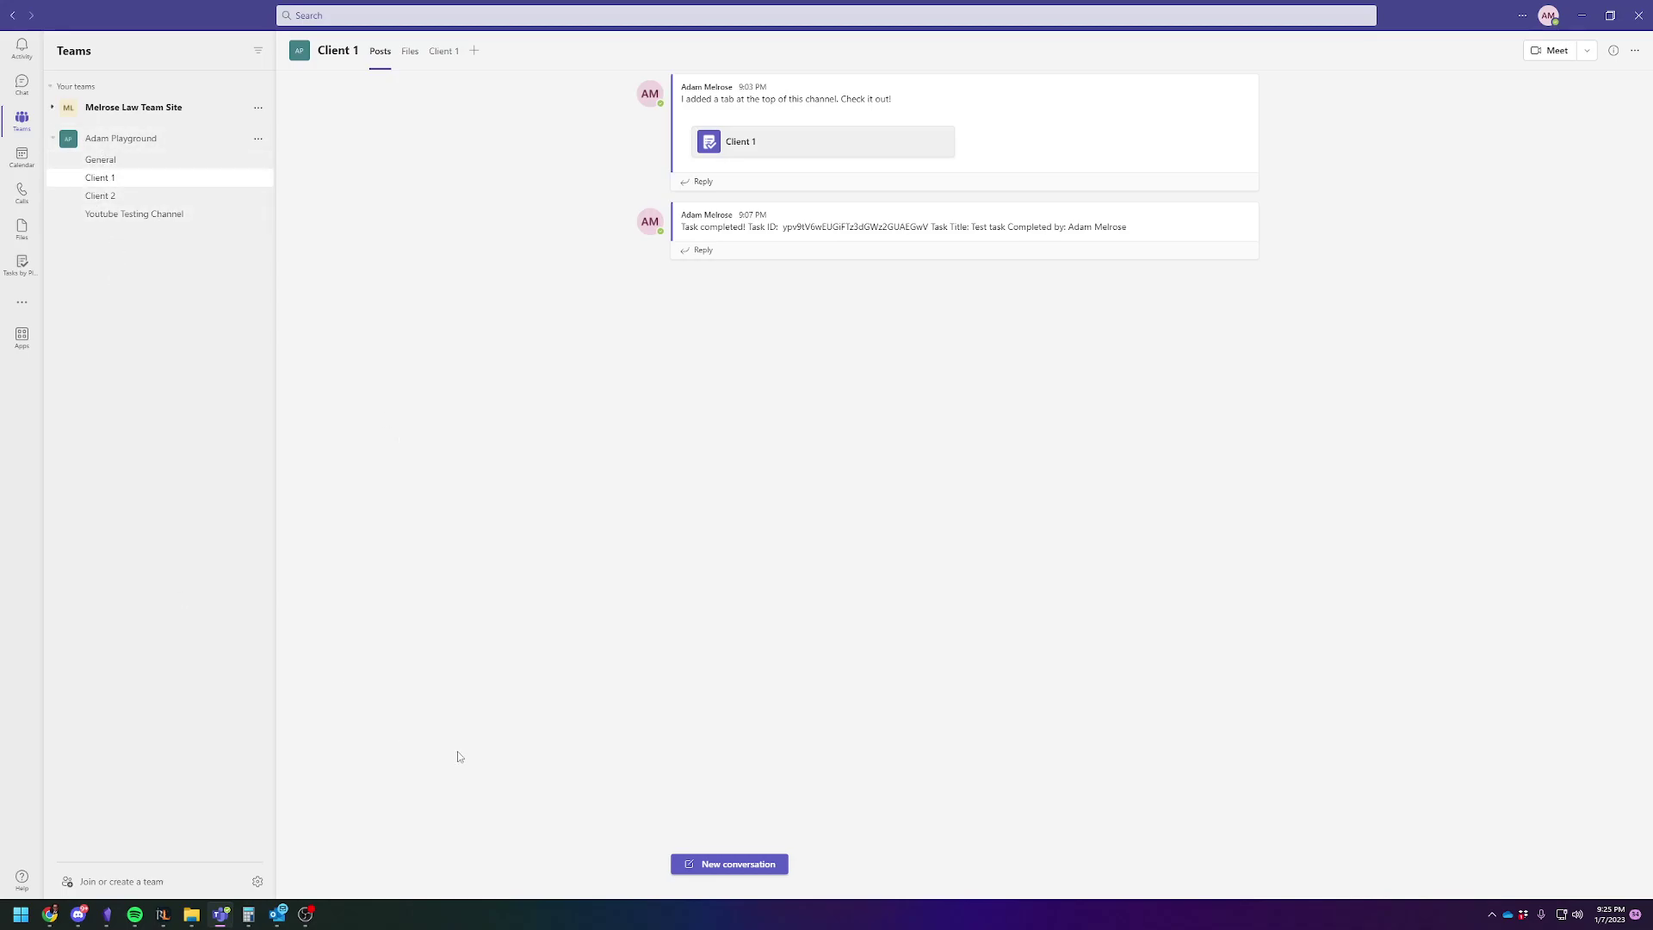
{"action": "left_click", "coordinate": [49, 914]}
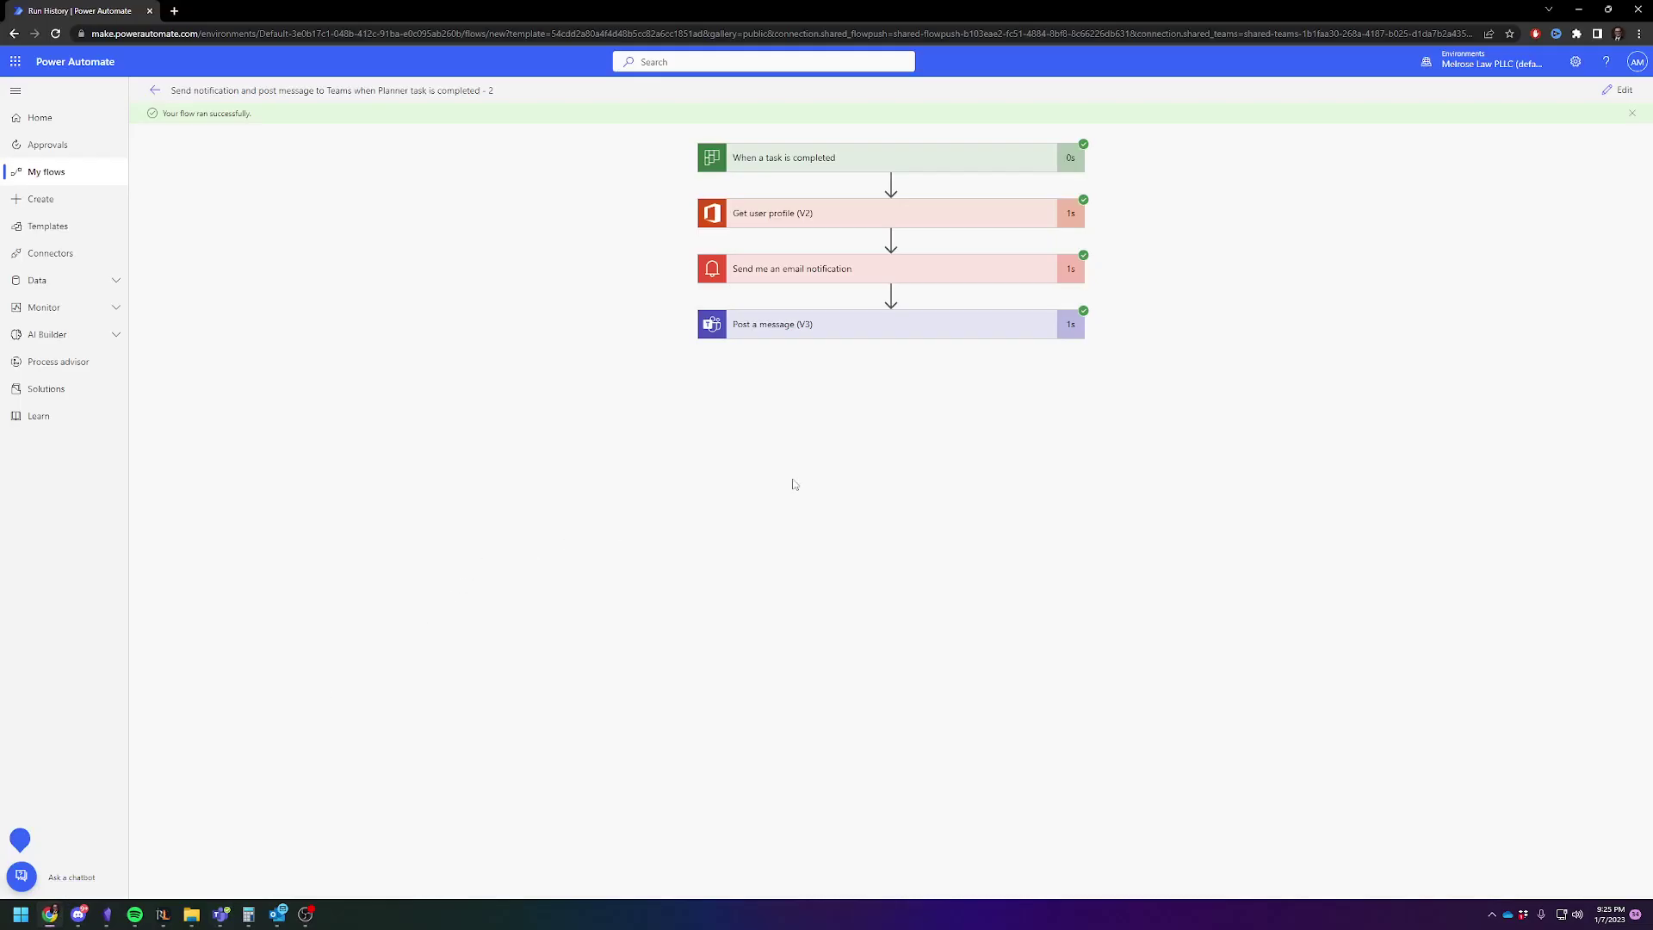
{"action": "left_click", "coordinate": [66, 177]}
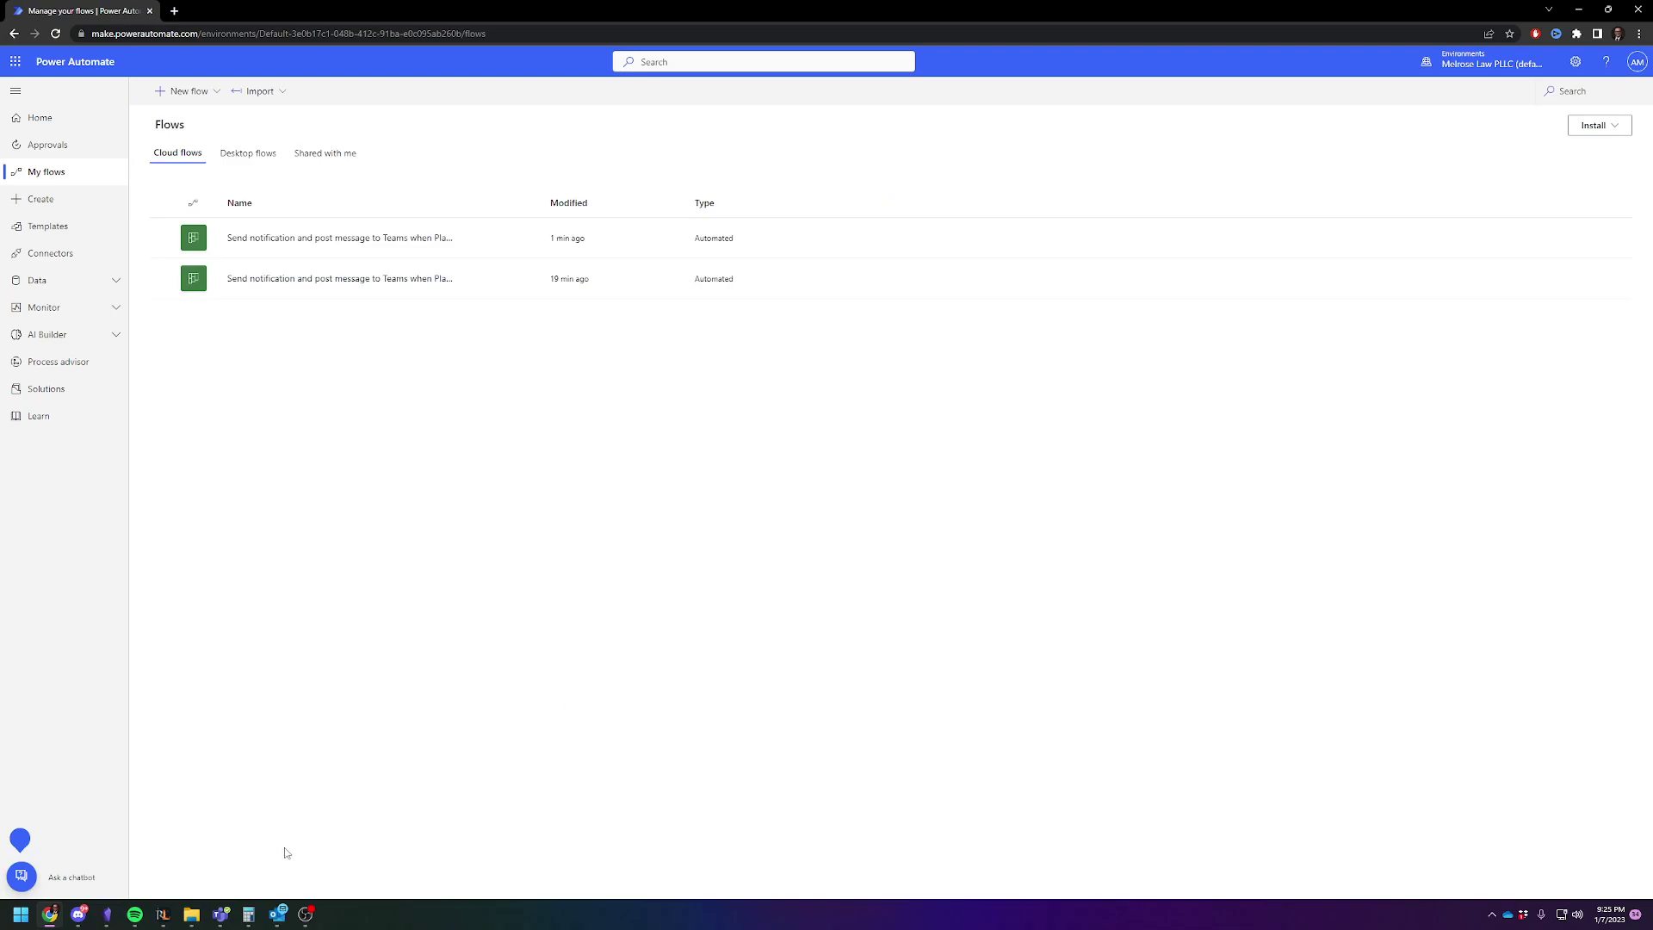
{"action": "left_click", "coordinate": [220, 914]}
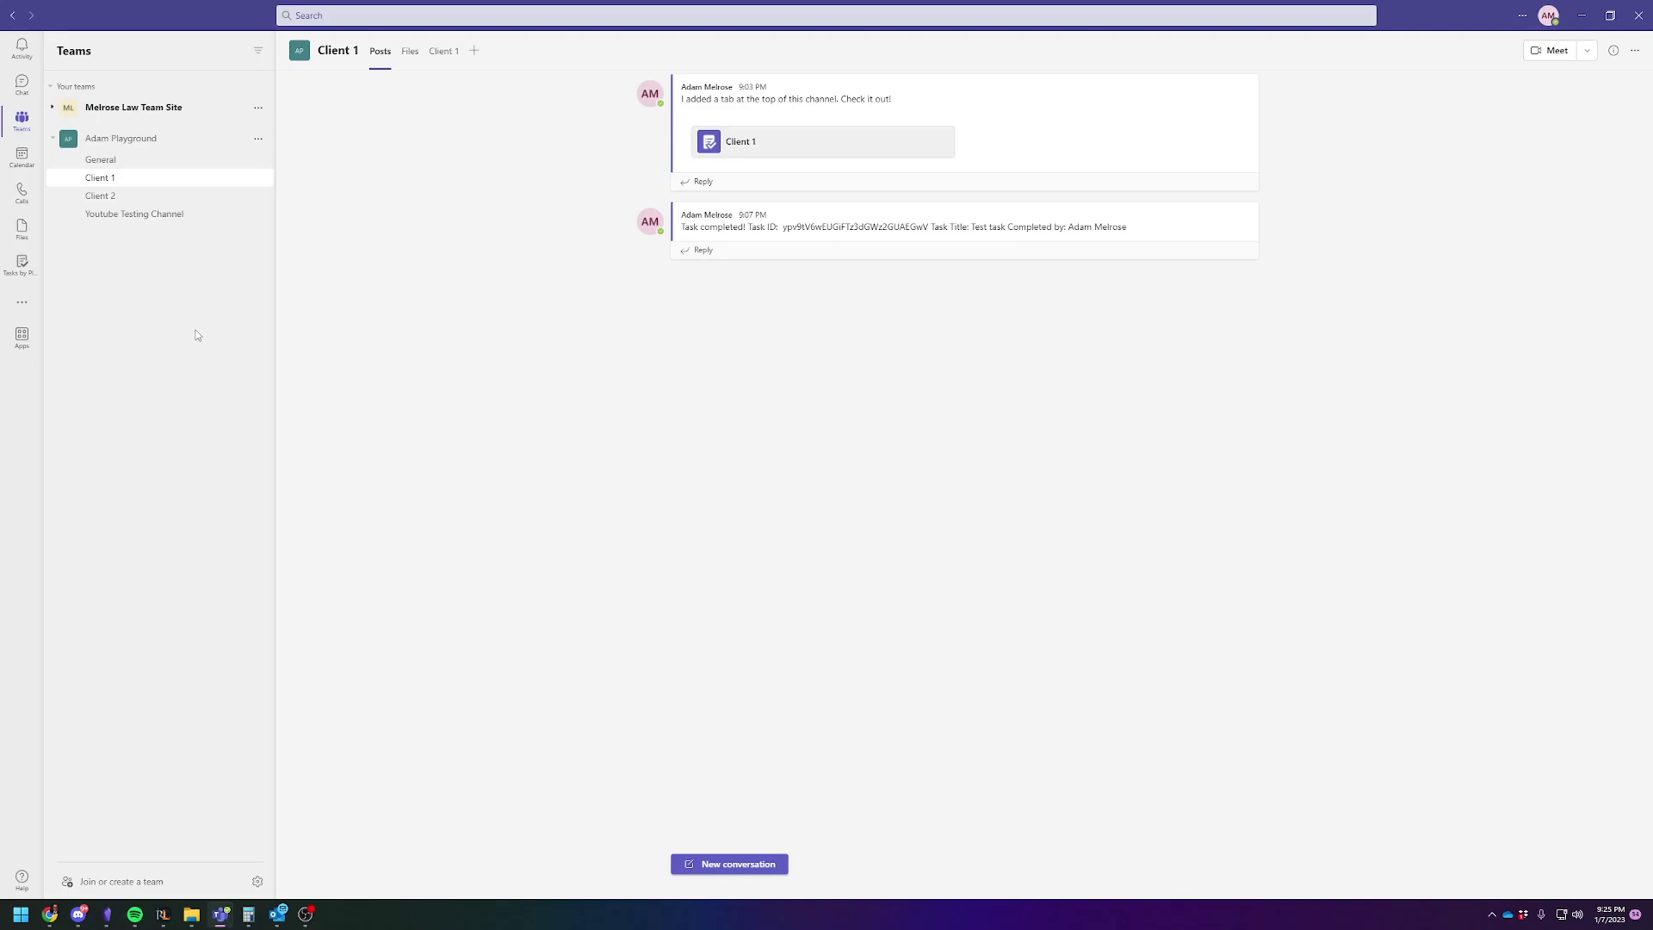
{"action": "left_click", "coordinate": [49, 914]}
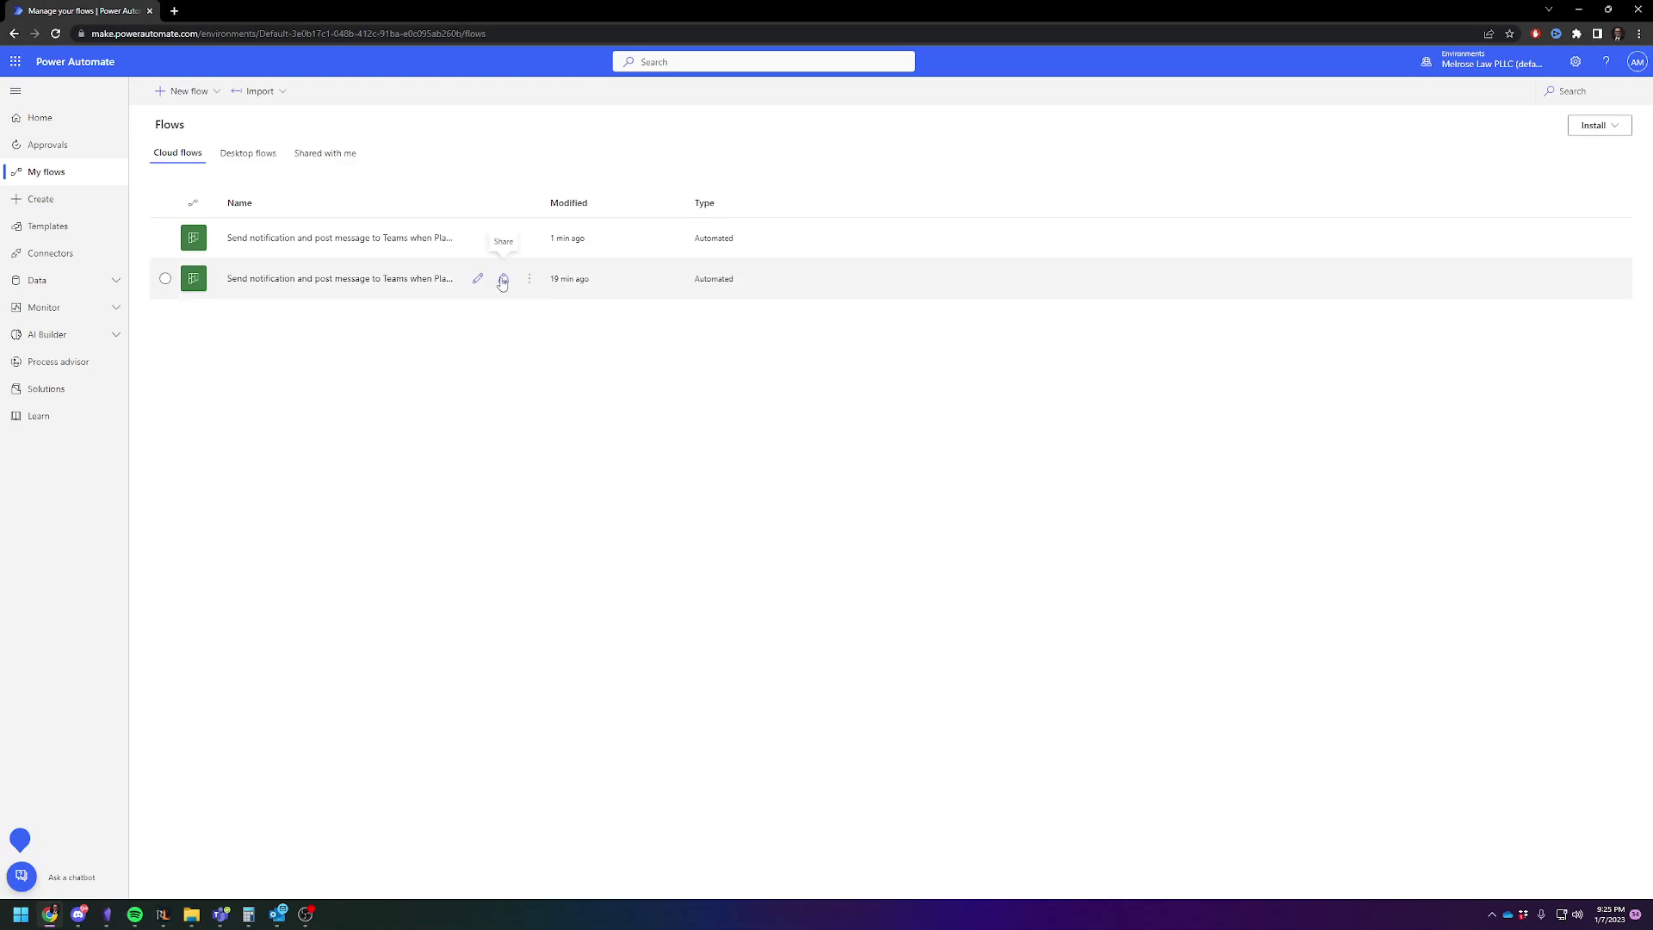
{"action": "left_click", "coordinate": [530, 281]}
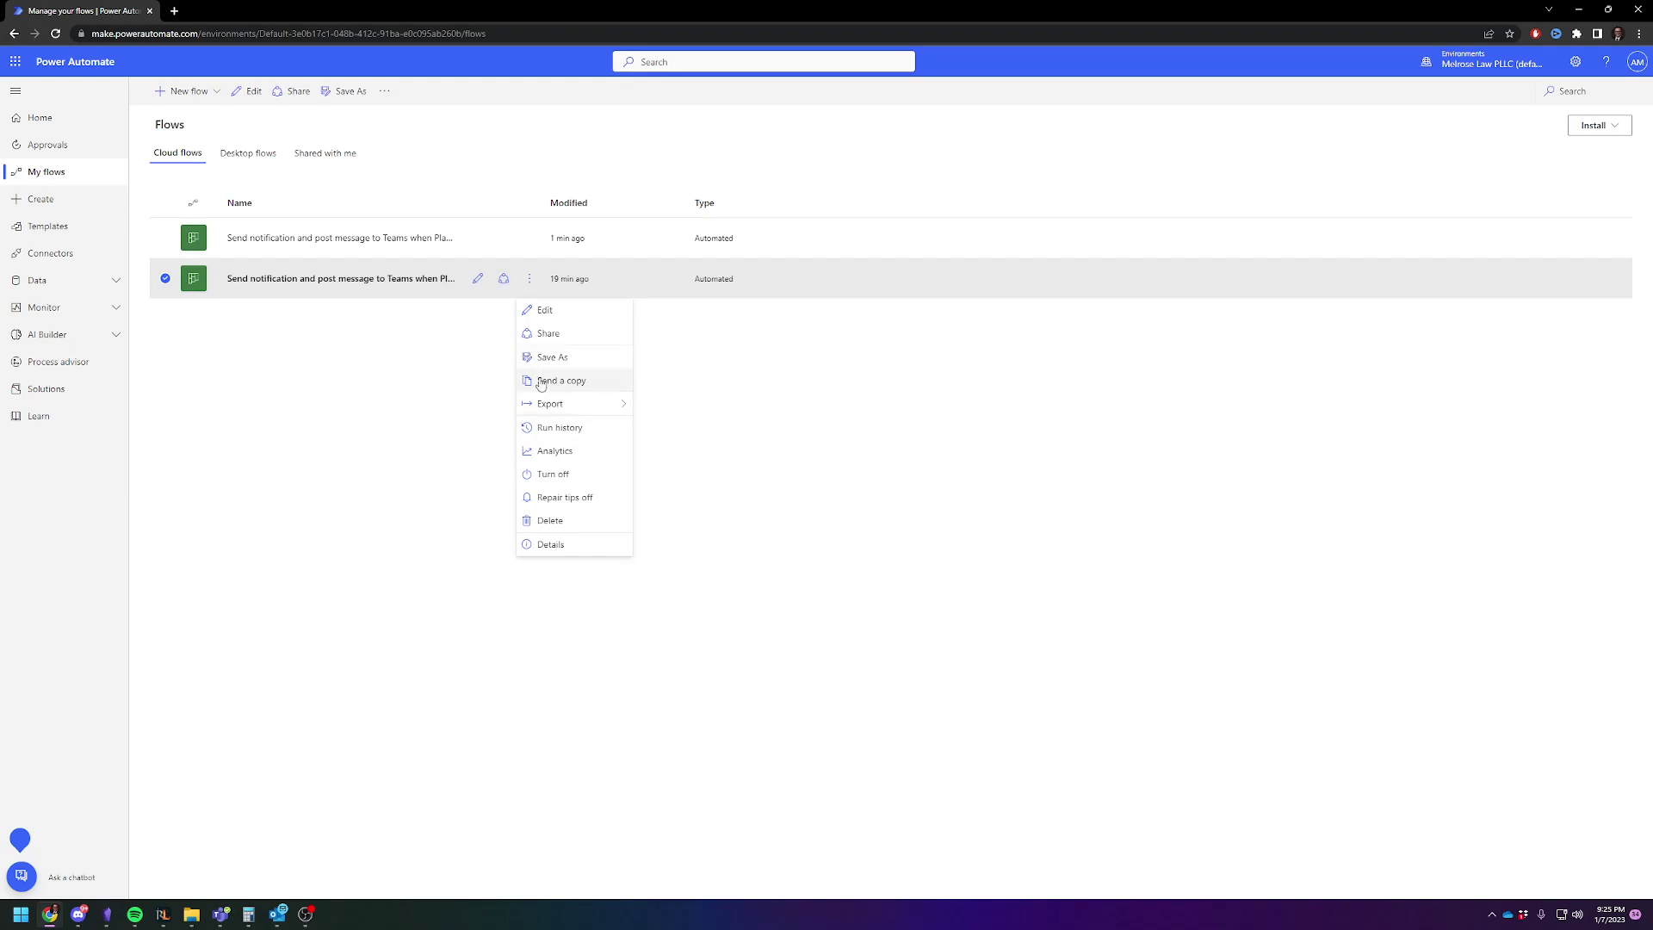
{"action": "left_click", "coordinate": [534, 336]}
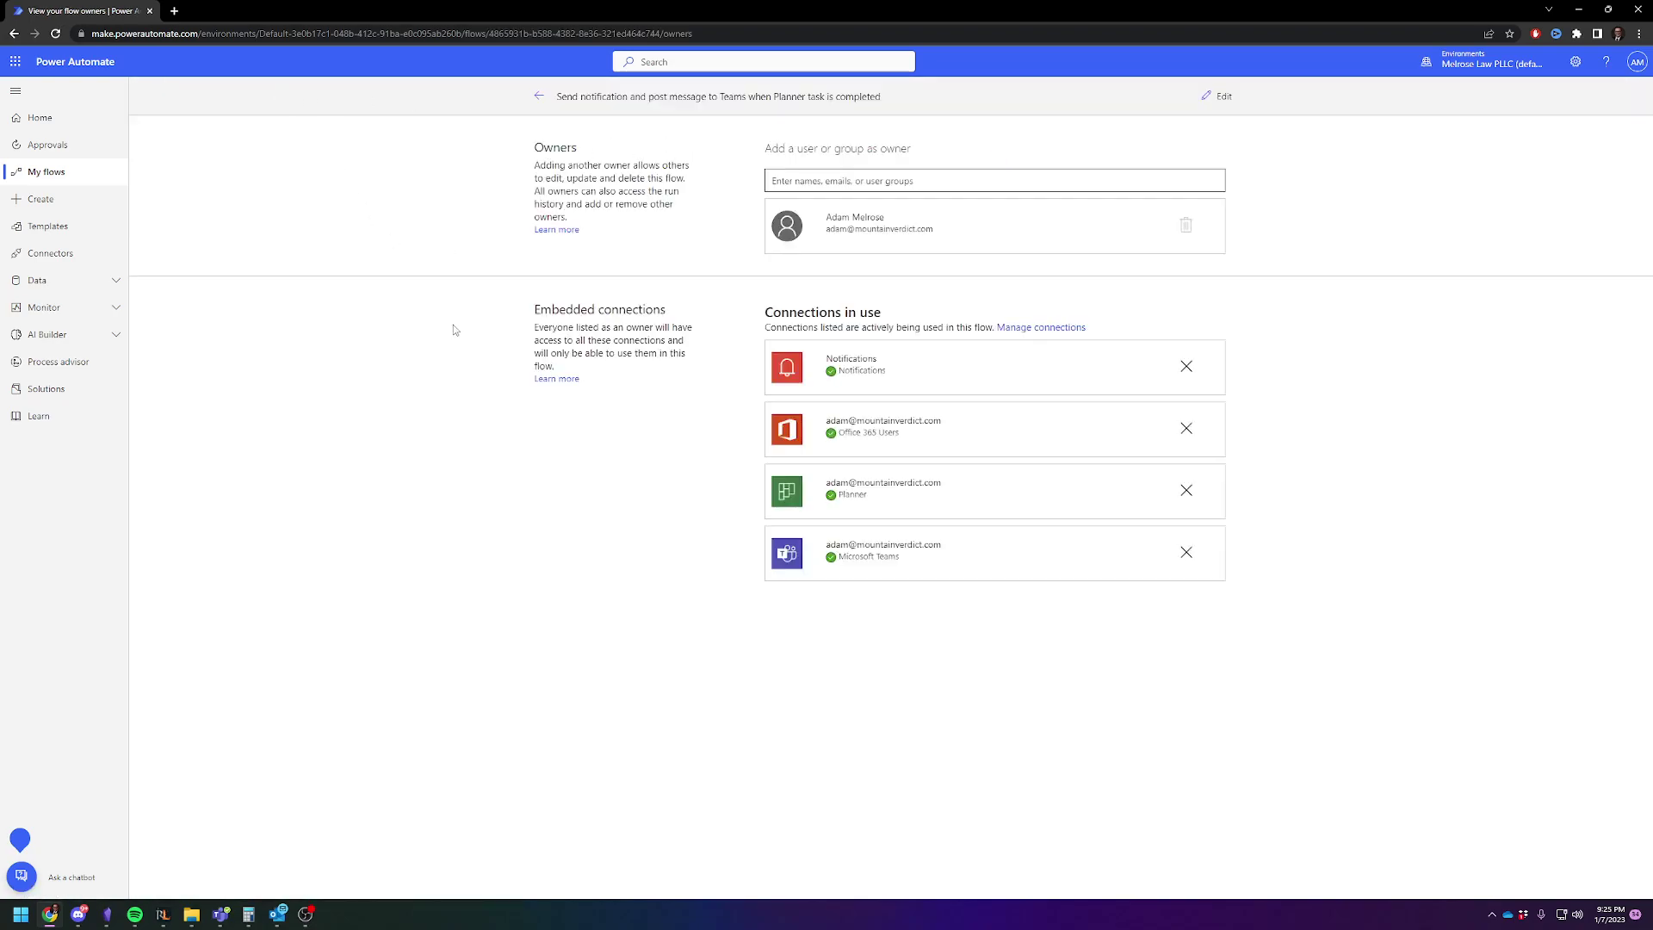
{"action": "key", "text": "alt+Left"}
{"action": "left_click", "coordinate": [528, 278]}
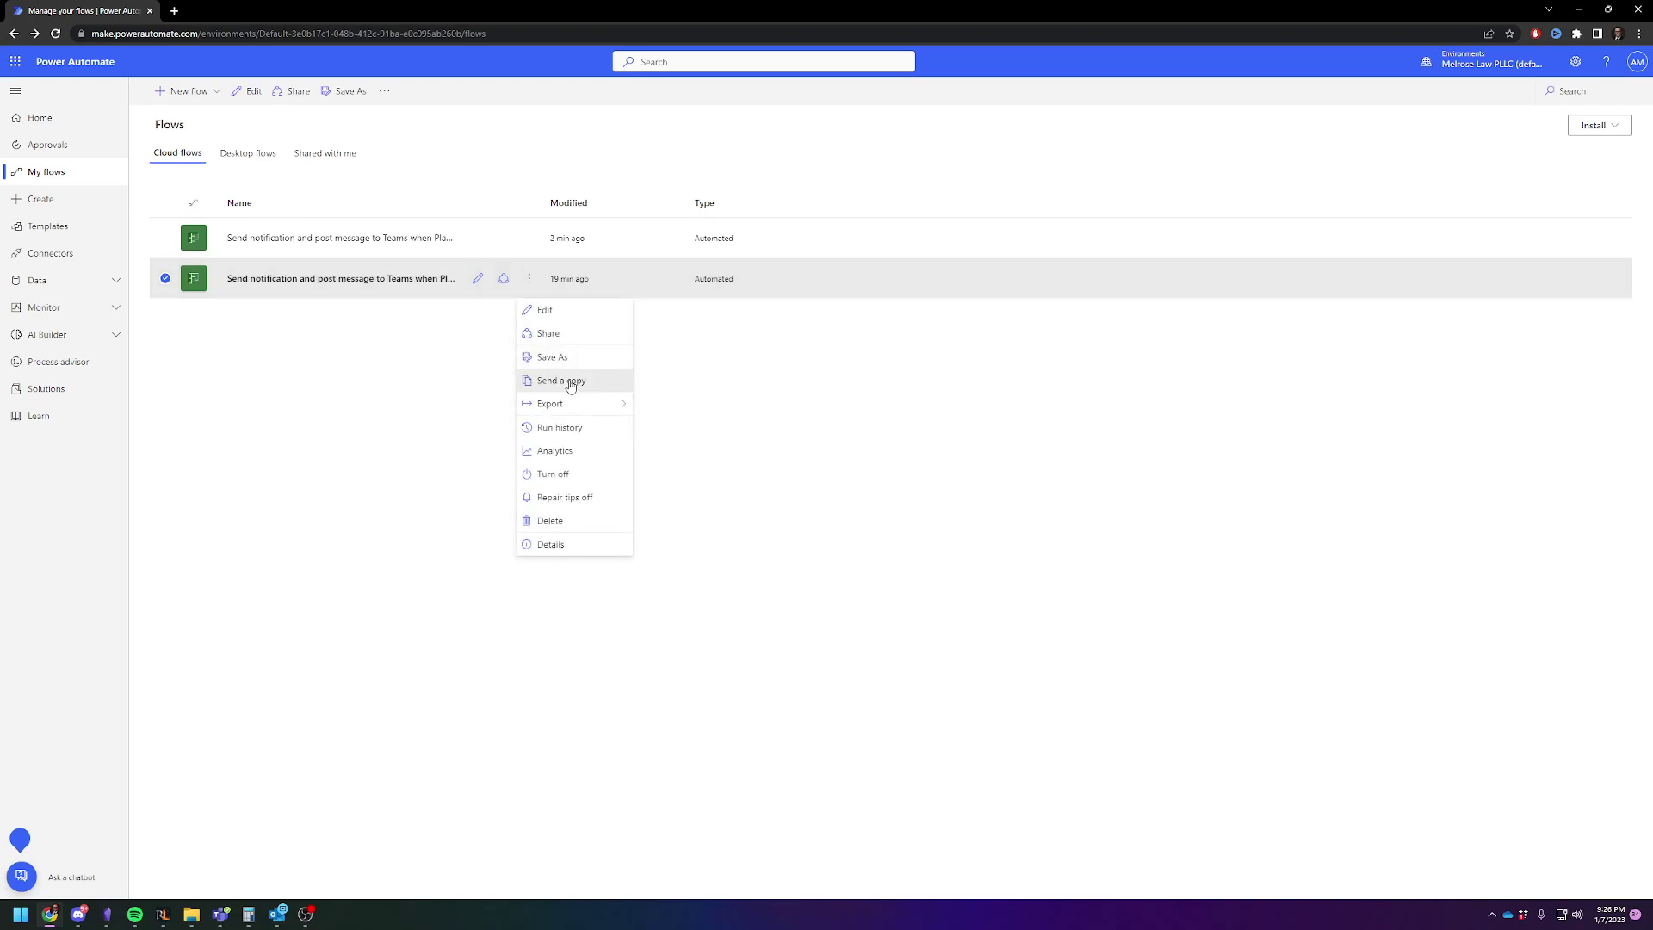
{"action": "left_click", "coordinate": [570, 386]}
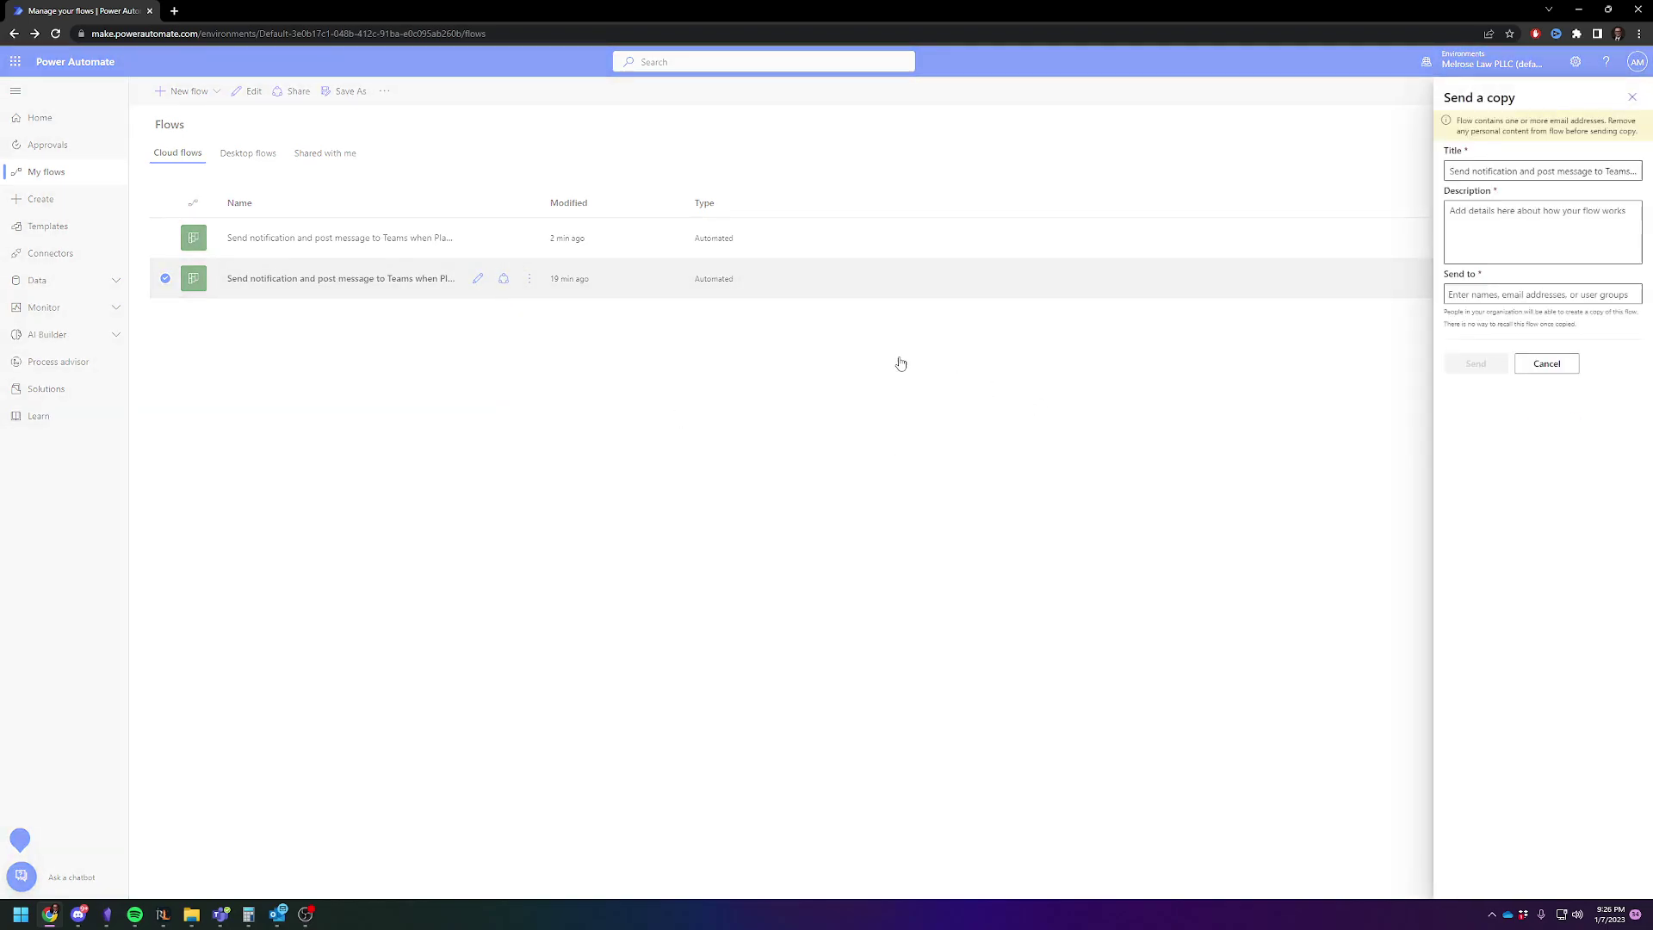
{"action": "left_click", "coordinate": [1631, 96]}
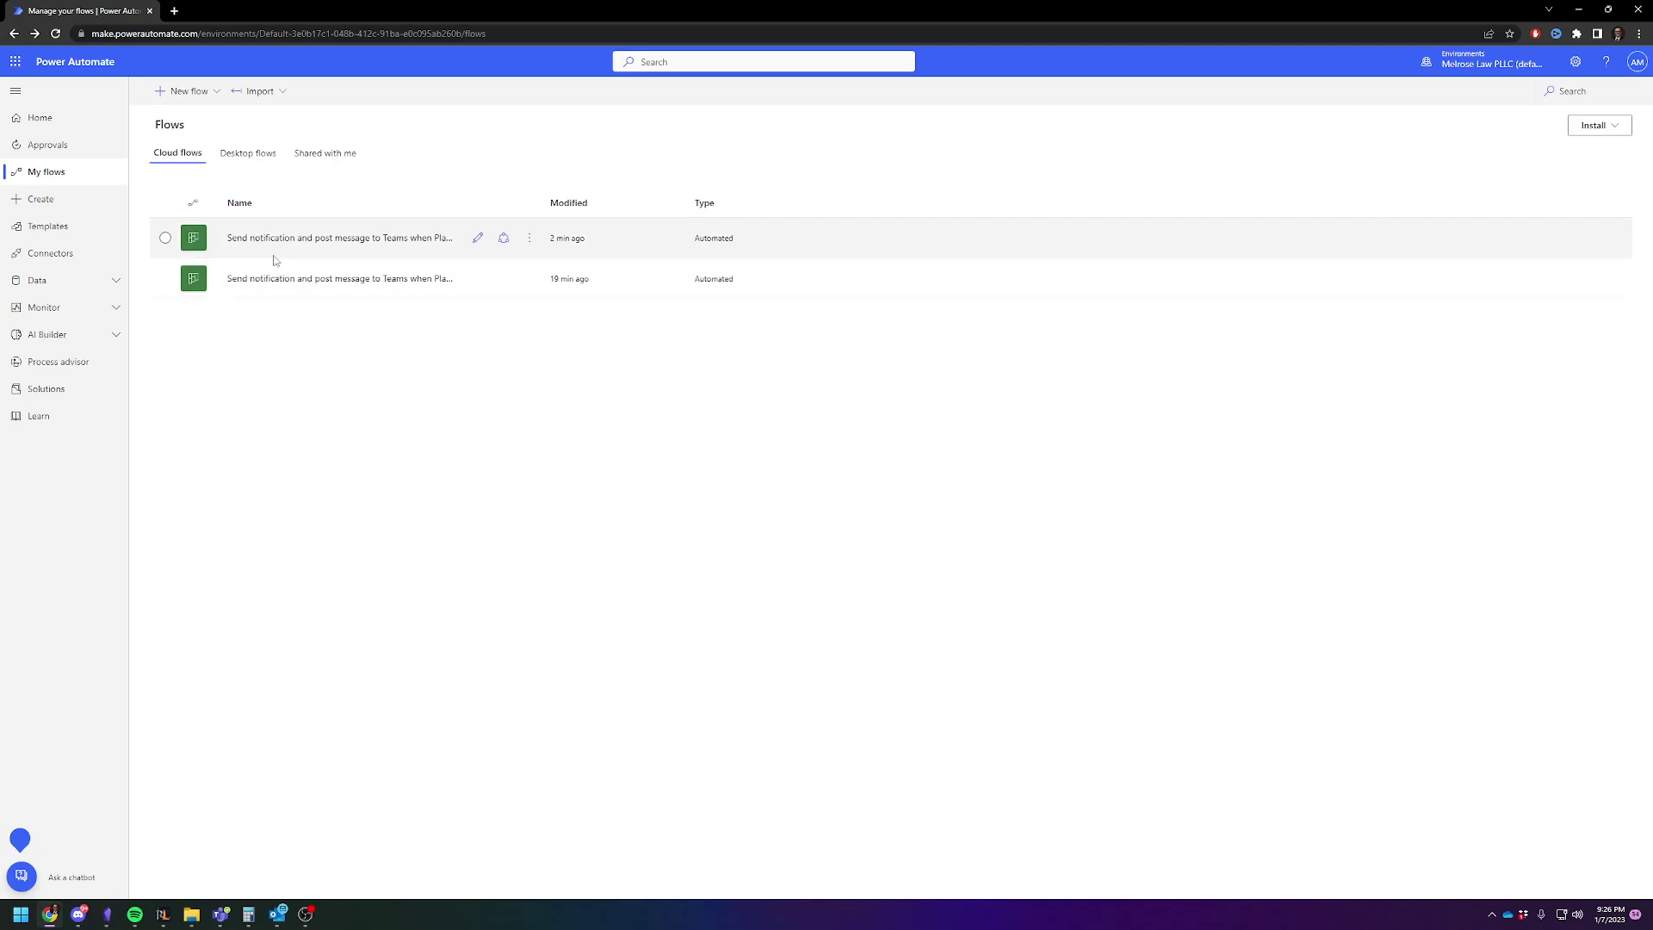
Step: Edit the older flow, expand its Client 1 trigger and Post a message (V3) cards, and save with Ctrl+S
{"action": "left_click", "coordinate": [284, 278]}
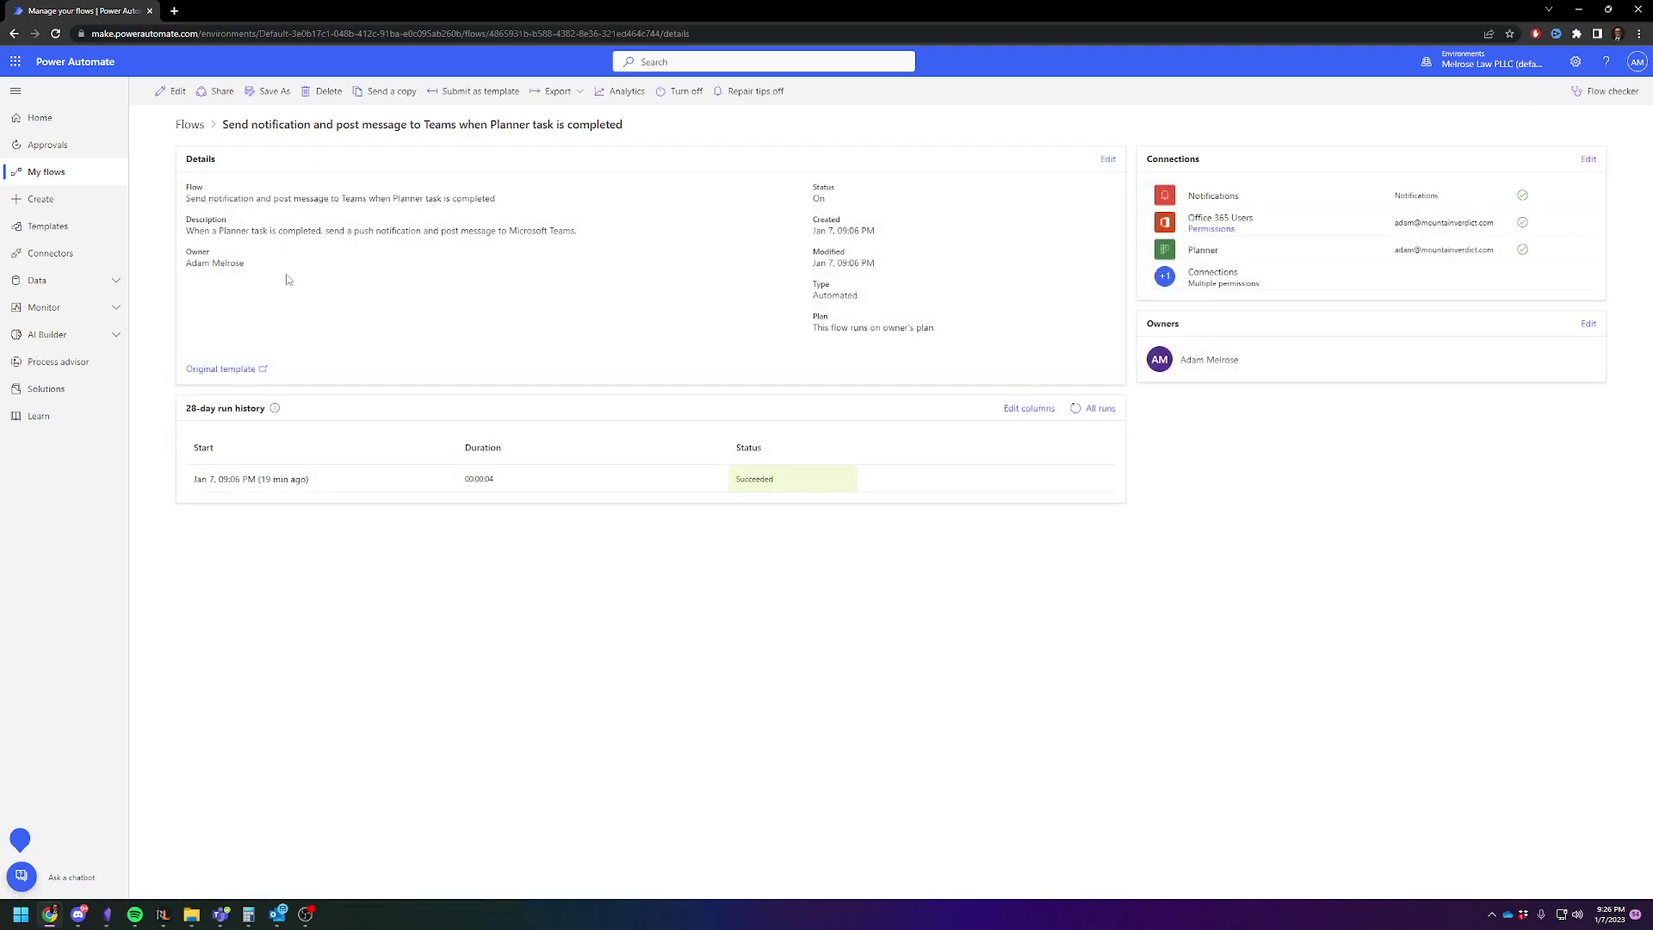
{"action": "left_click", "coordinate": [173, 90]}
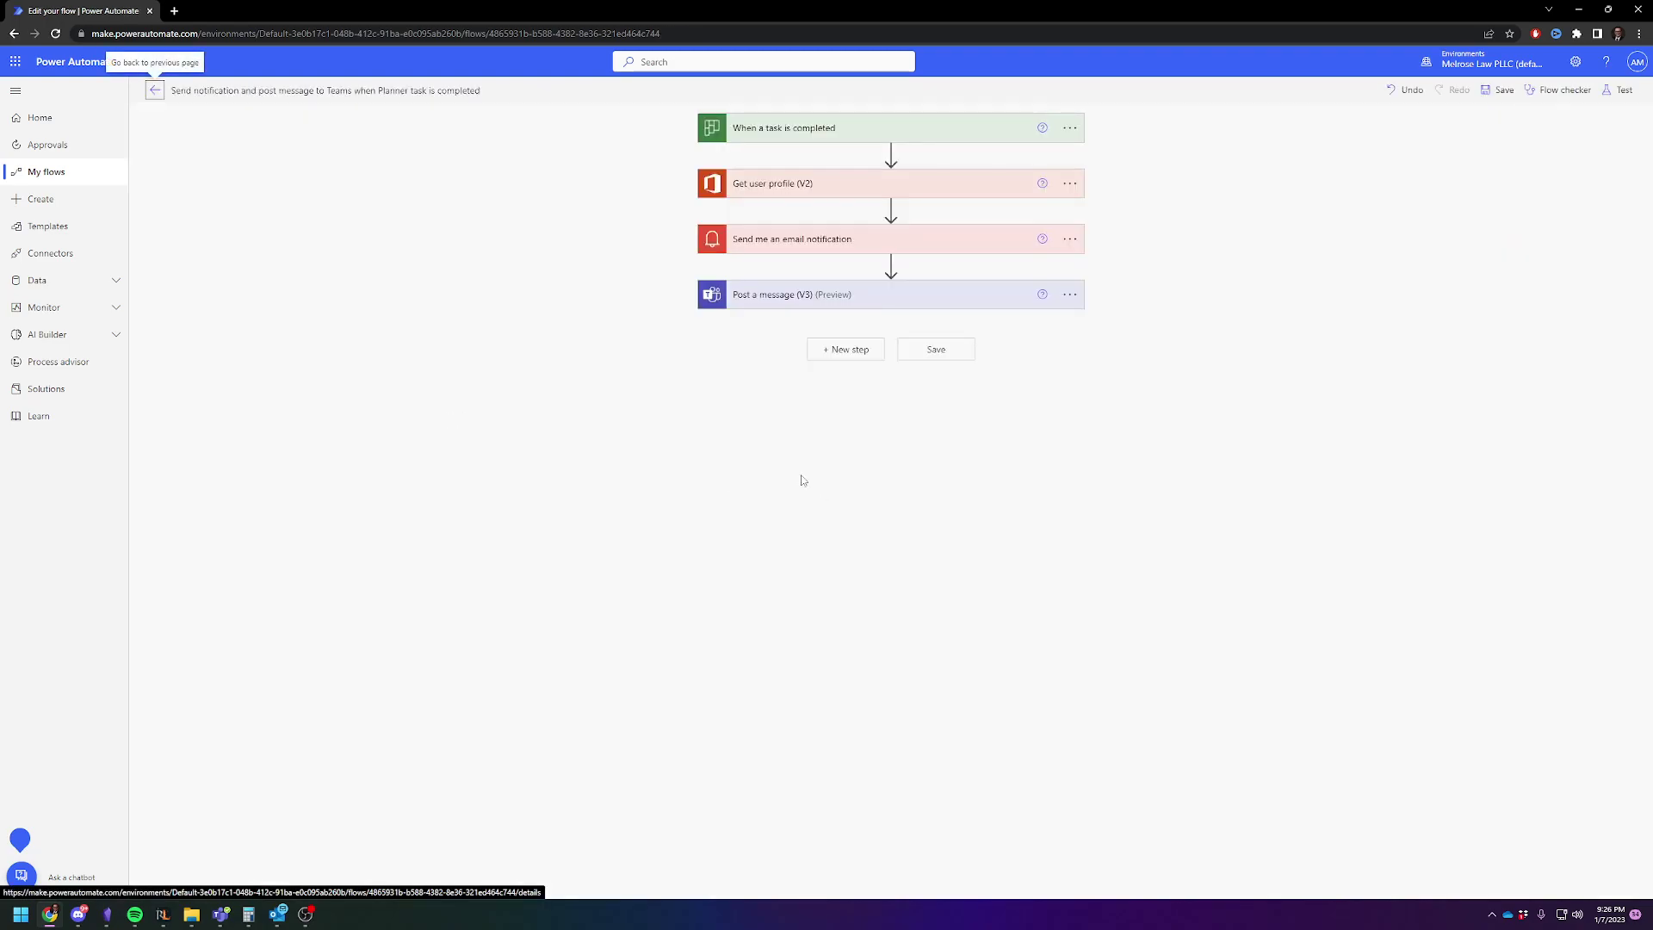
{"action": "left_click", "coordinate": [834, 143]}
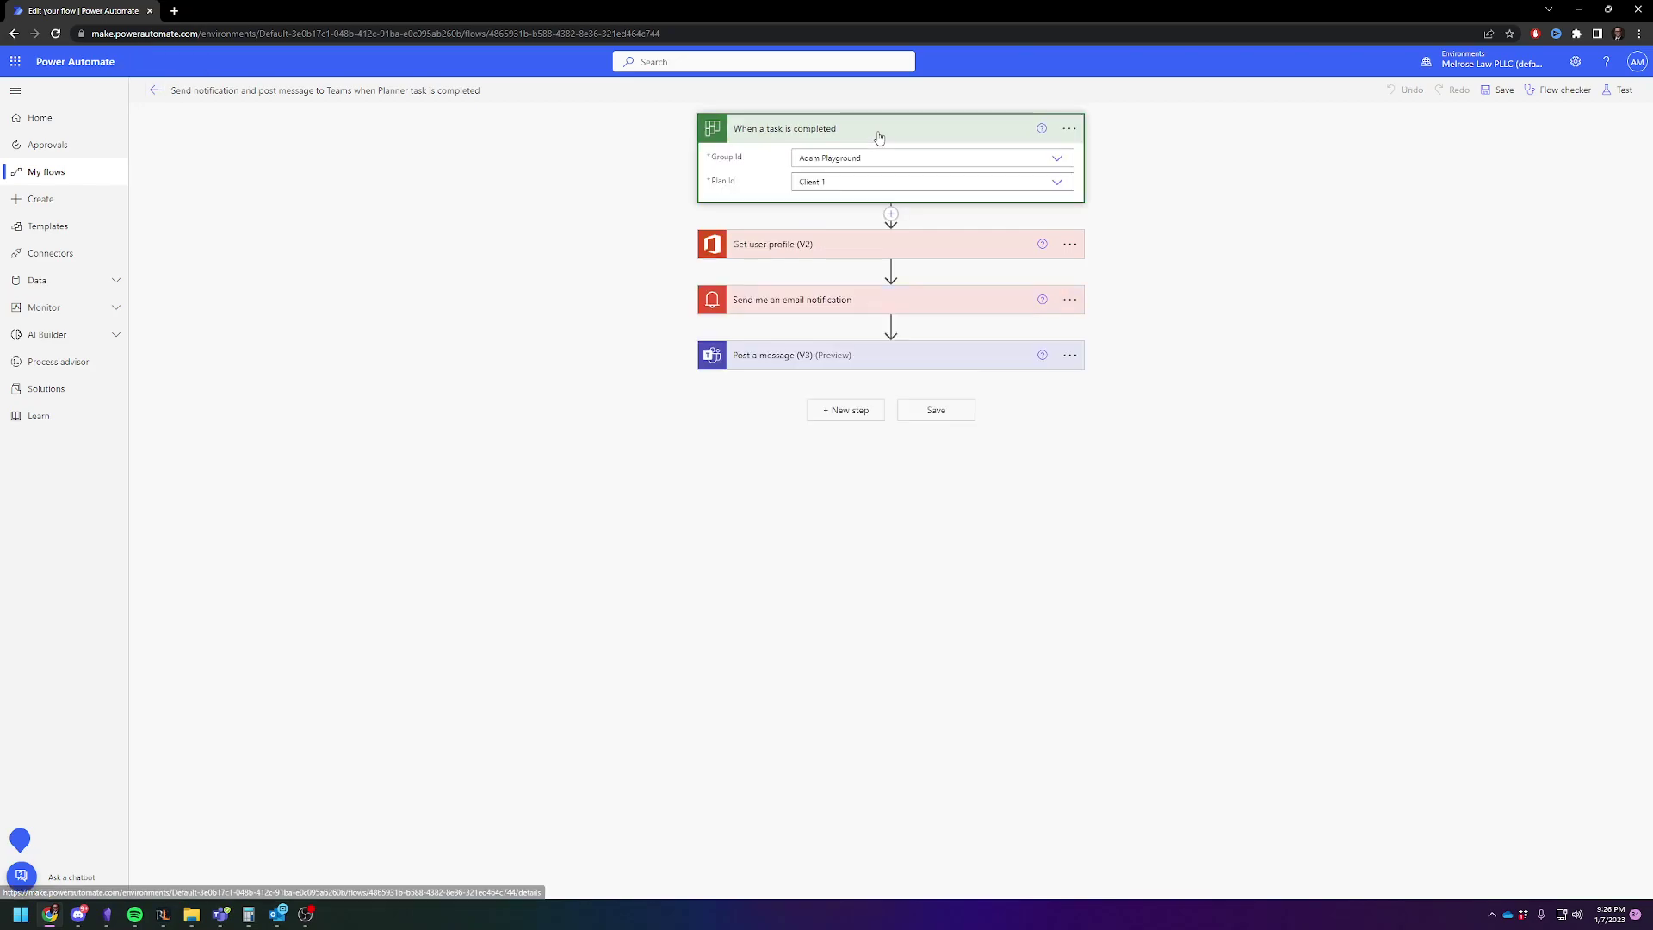
{"action": "left_click", "coordinate": [865, 188]}
{"action": "left_click", "coordinate": [847, 357]}
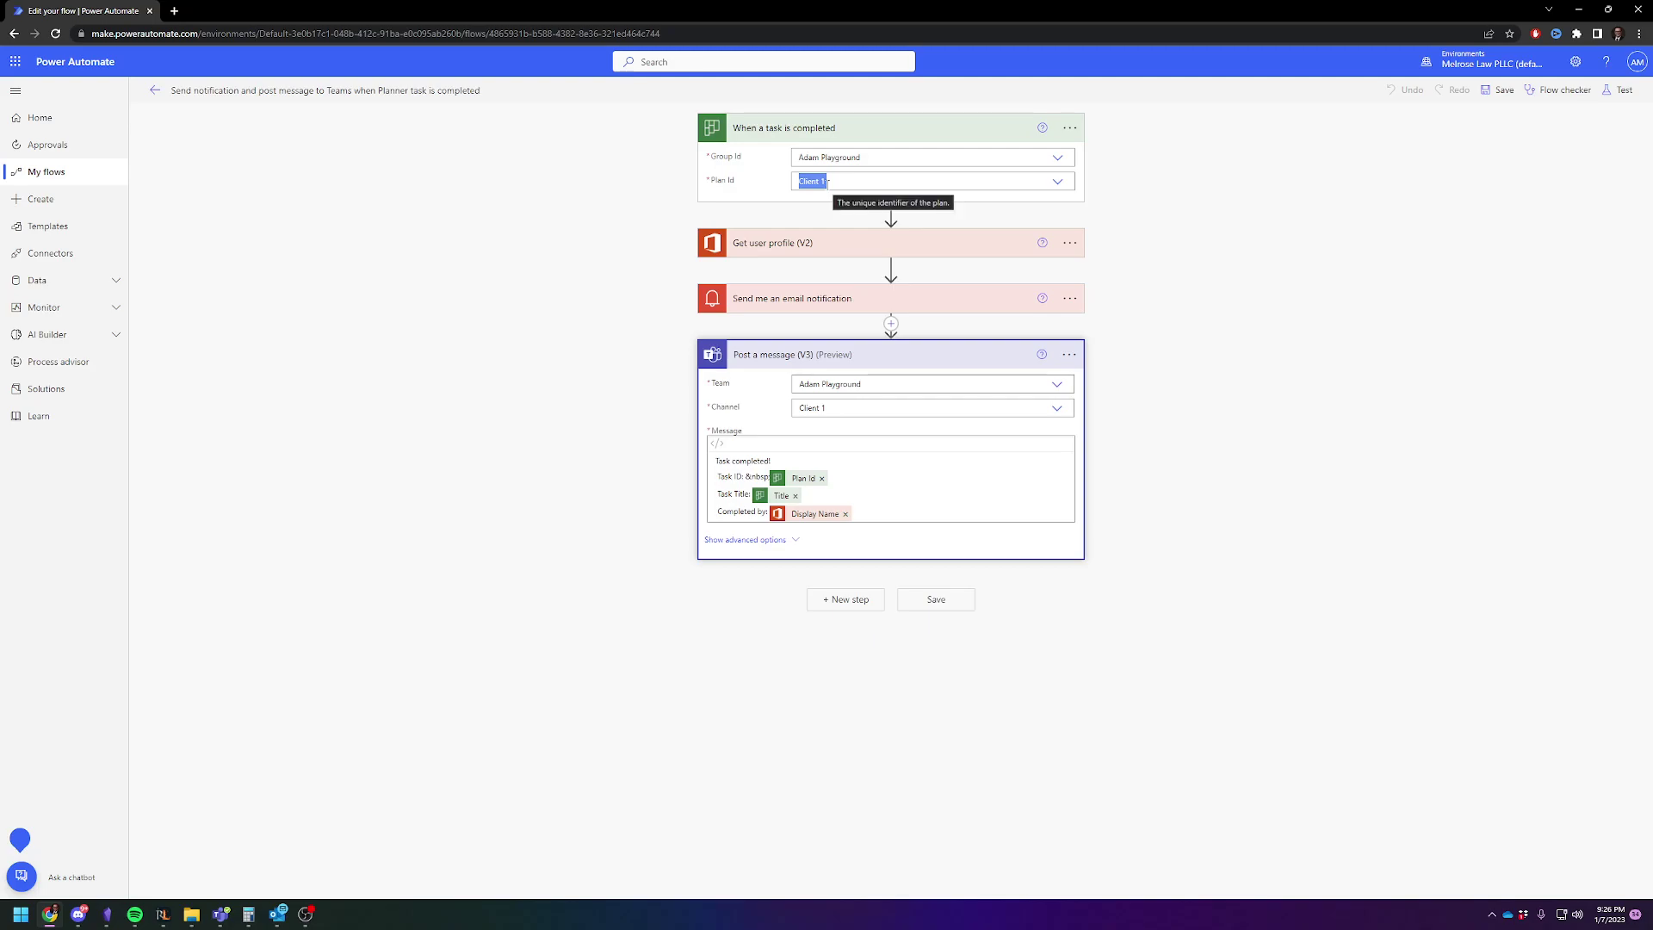
{"action": "key", "text": "ctrl+s"}
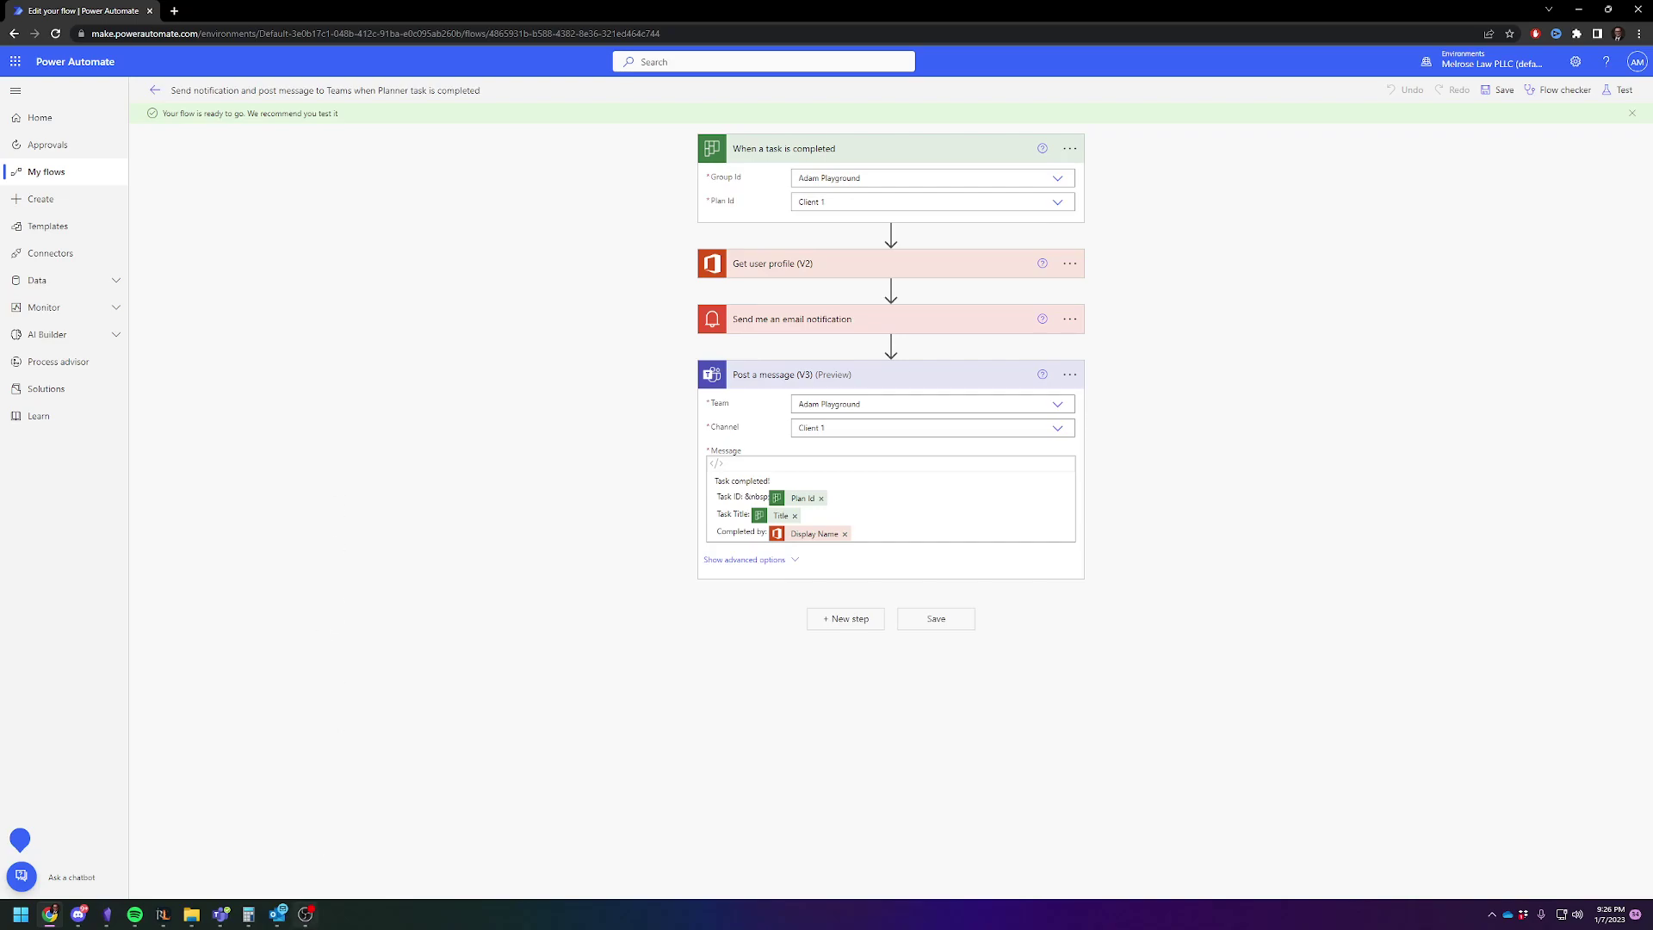
{"action": "left_click", "coordinate": [305, 915]}
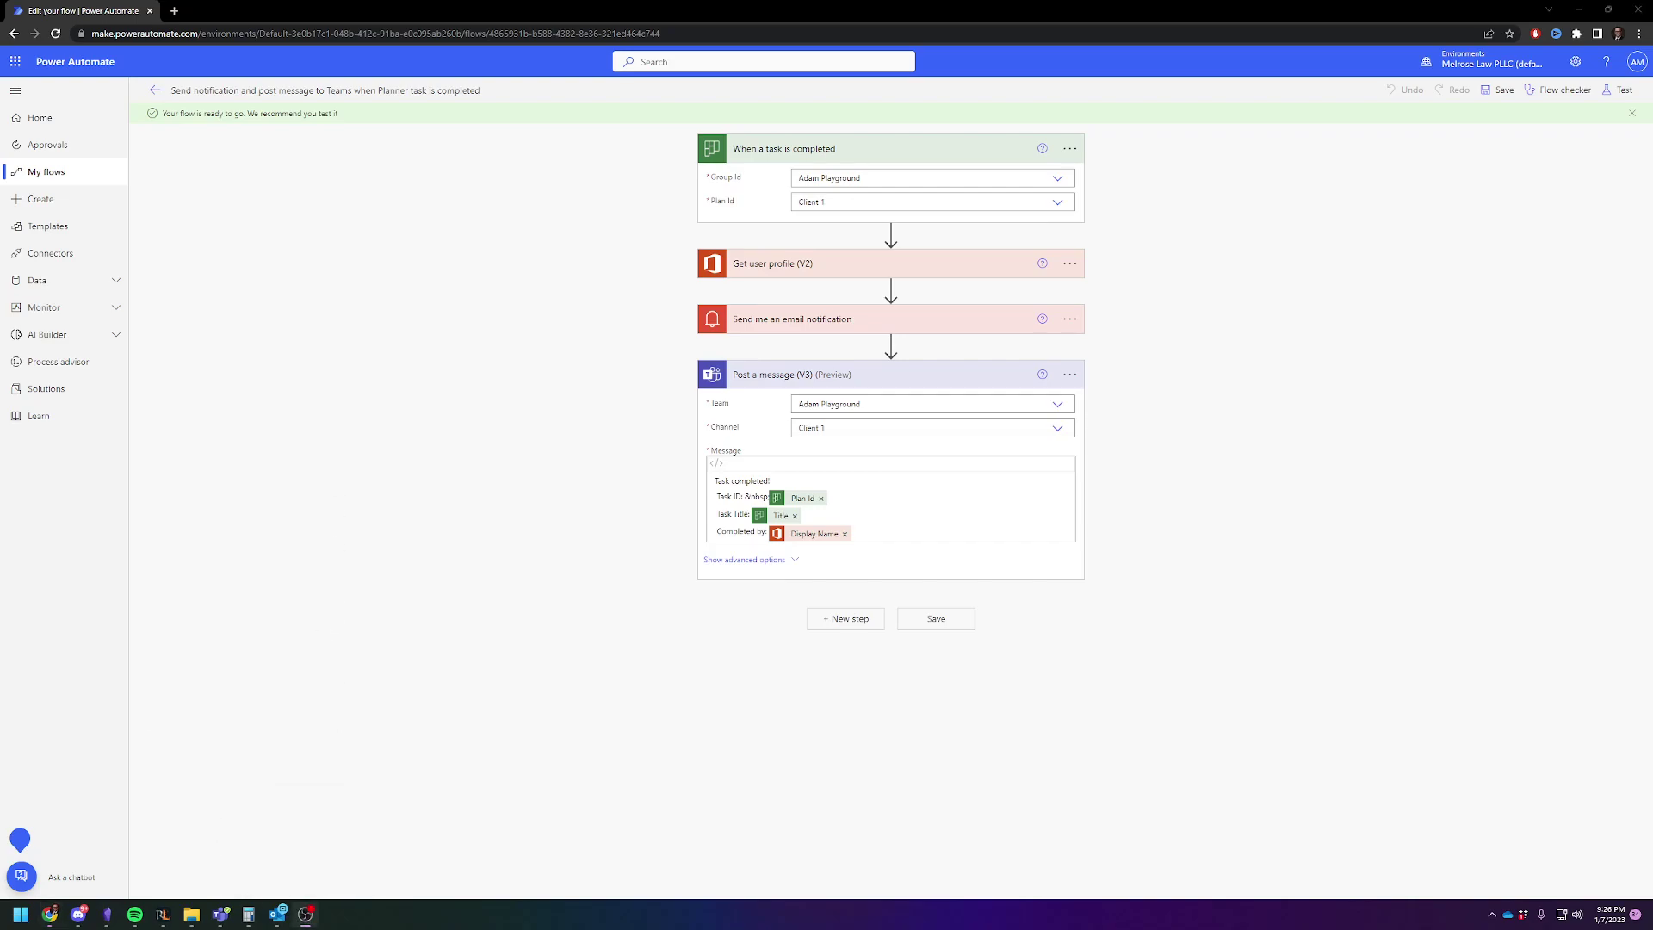